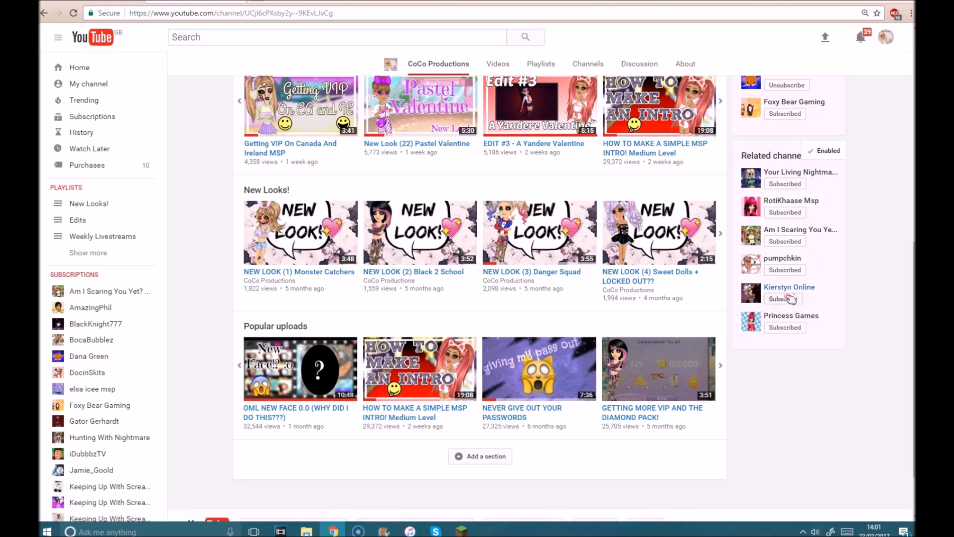
View the channel's created playlists.
left_click(544, 67)
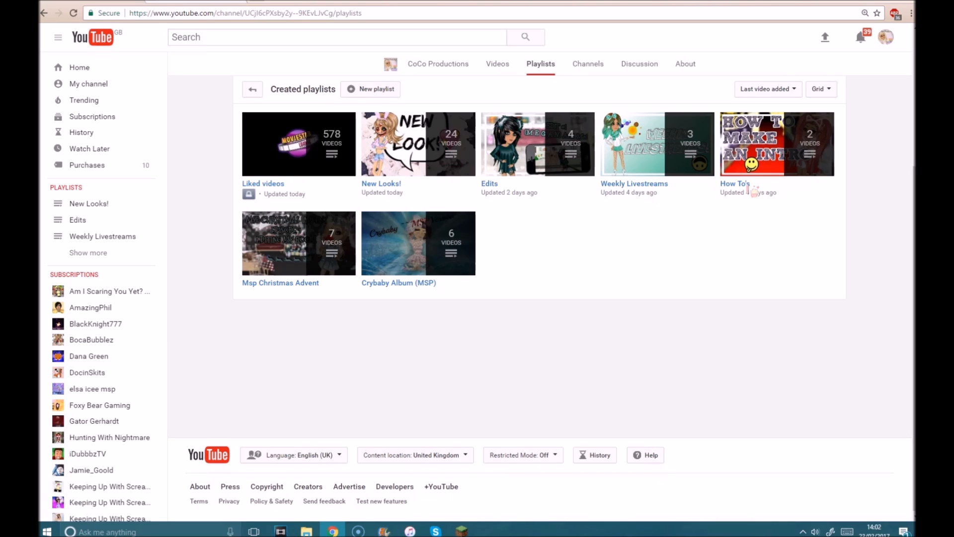
Open MovieStarPlanet in a new browser tab and set the sign-in country to UK.
left_click(257, 1)
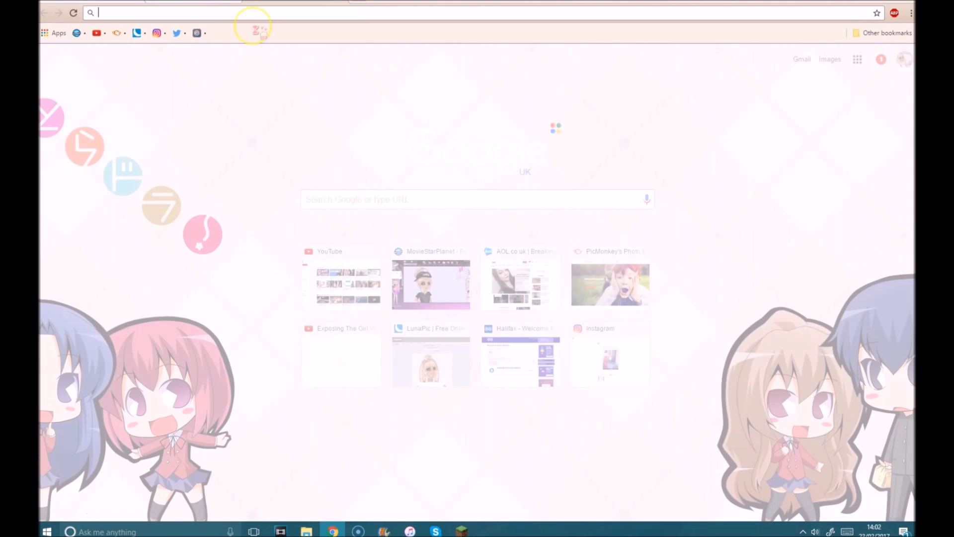
left_click(430, 309)
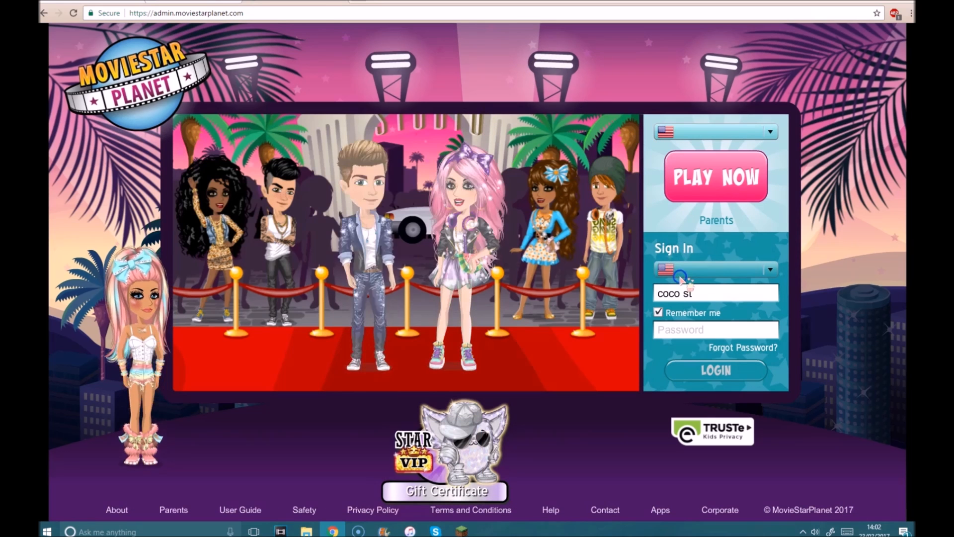
left_click(770, 271)
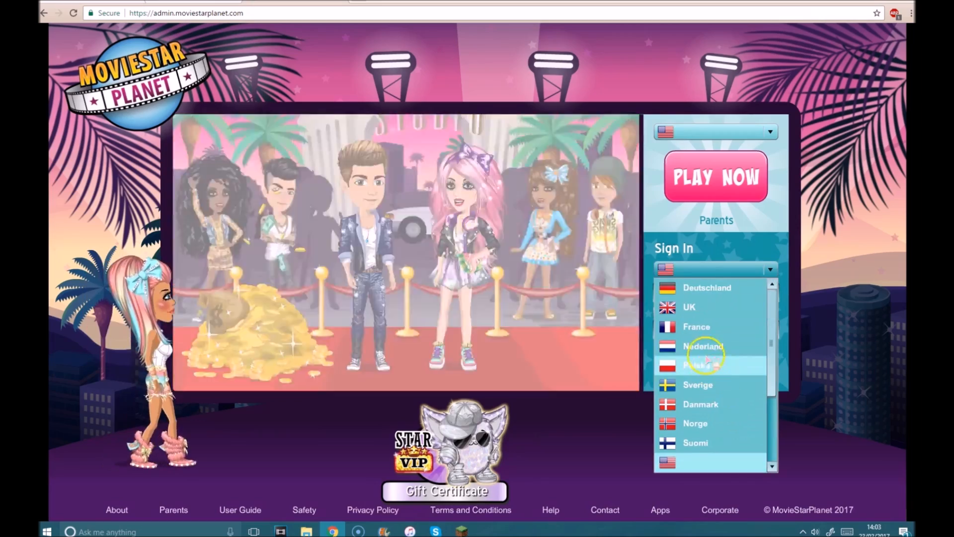
left_click(703, 306)
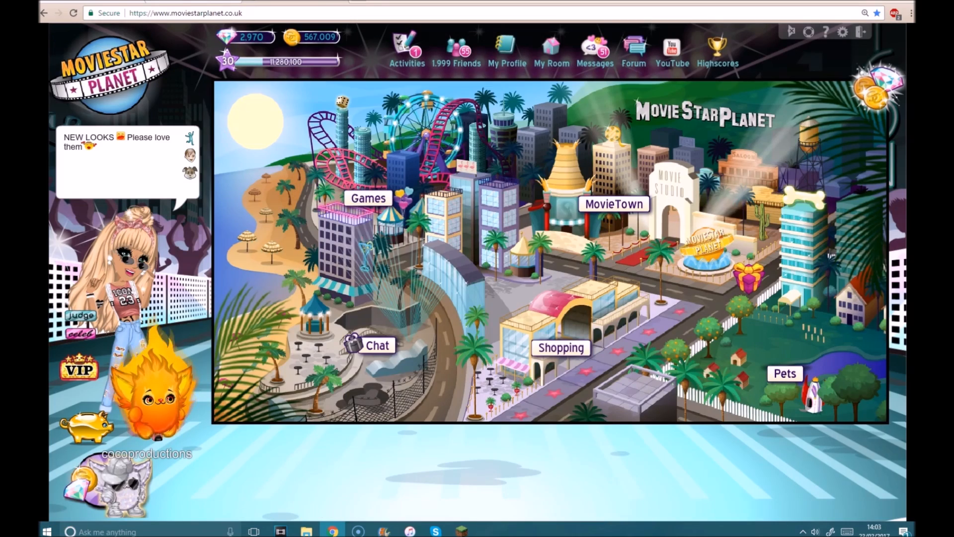
Go to the ArtBooks in MovieTown and start a new, empty ArtBook.
left_click(625, 201)
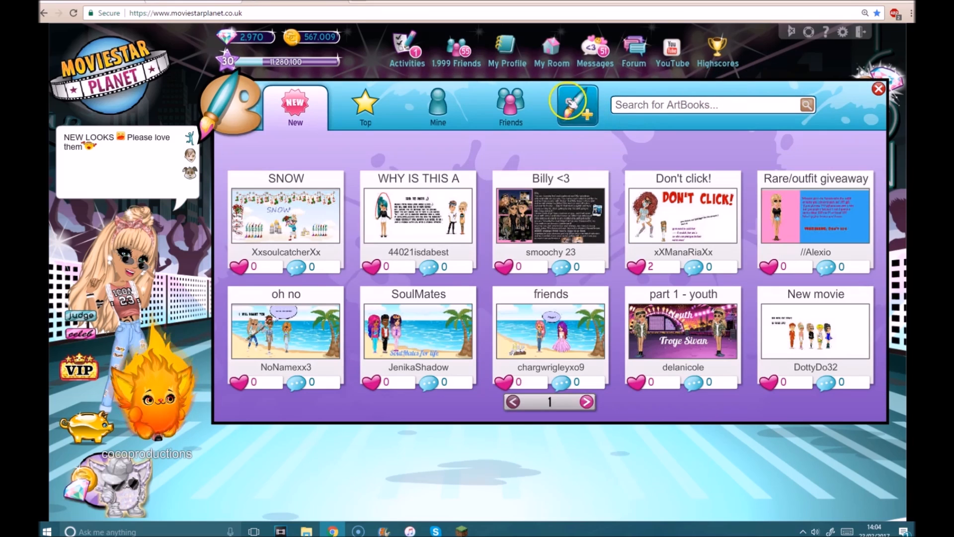
left_click(562, 103)
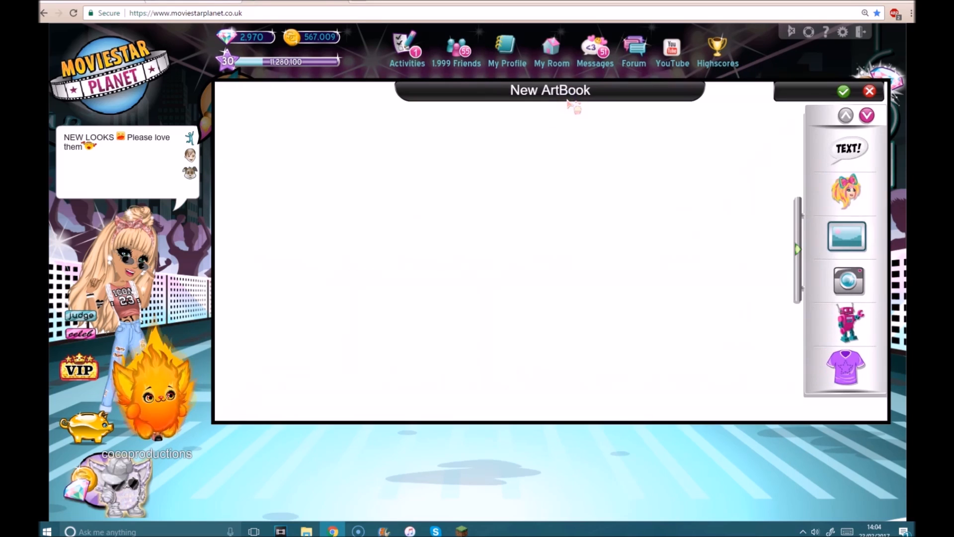
Add the VIP colourable square, colour it bright green and enlarge it to fill the whole canvas as a background.
left_click(867, 115)
left_click(852, 144)
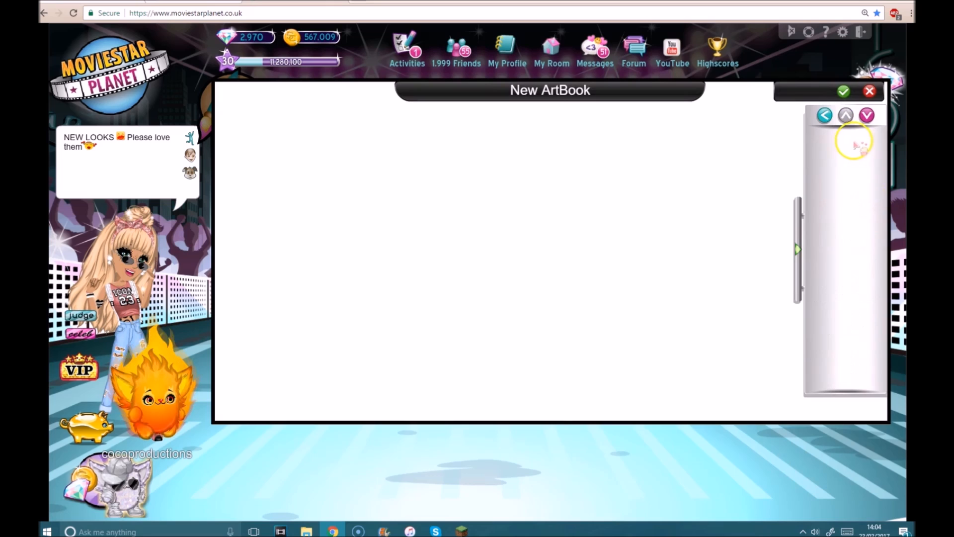
left_click(867, 116)
left_click(867, 116)
left_click(867, 116)
left_click(840, 259)
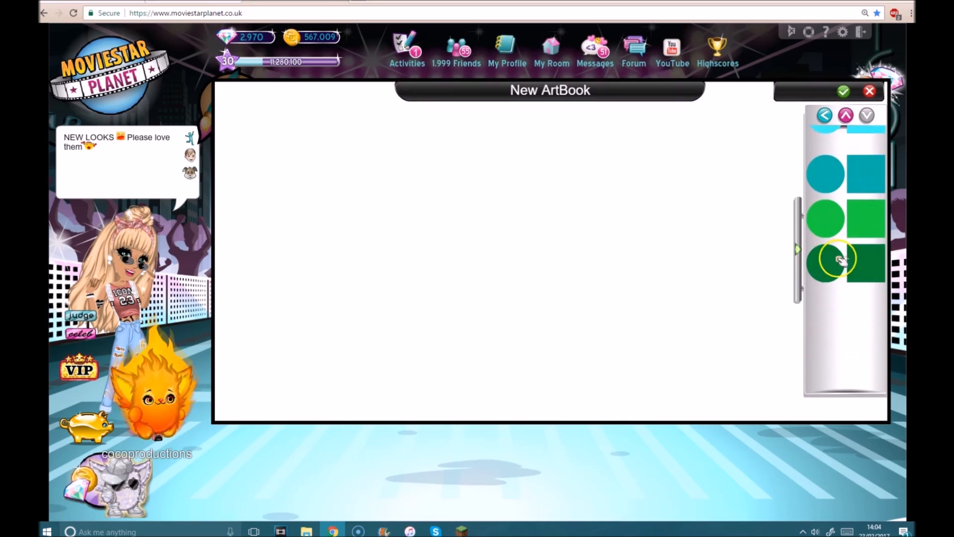
left_click(846, 115)
left_click(846, 115)
left_click(845, 115)
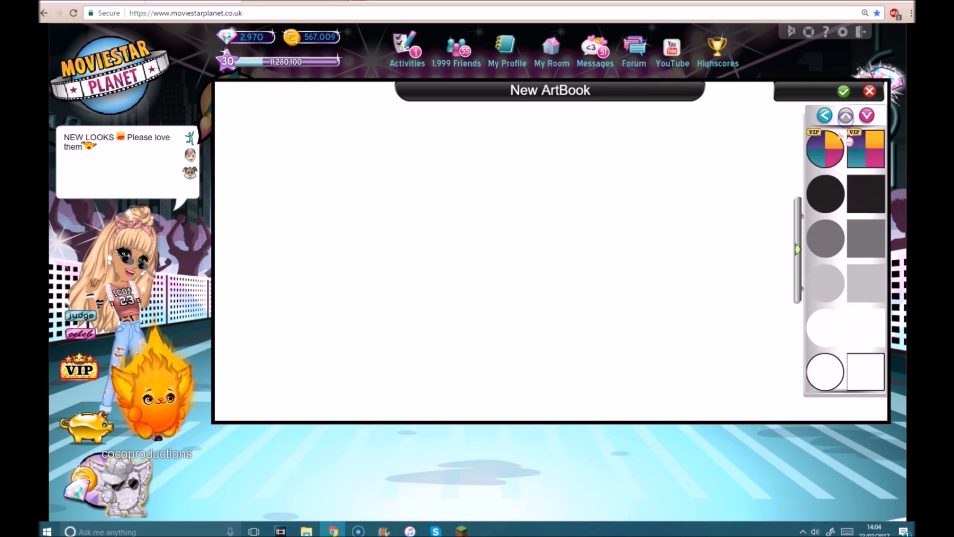
left_click(866, 152)
left_click(440, 244)
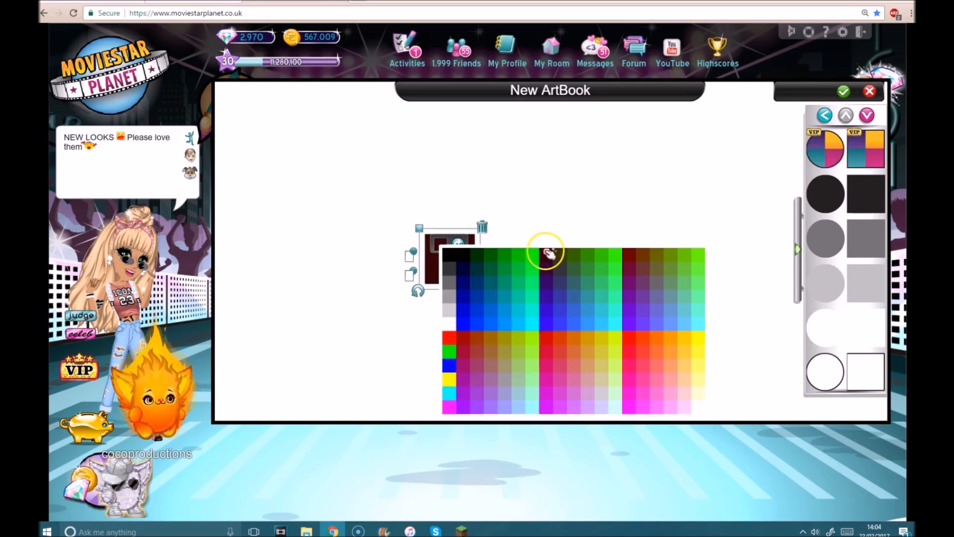
left_click(449, 351)
left_click_drag(447, 254, 705, 245)
Place your own character on the left part of the green background and enlarge it to nearly the full canvas height.
left_click(824, 115)
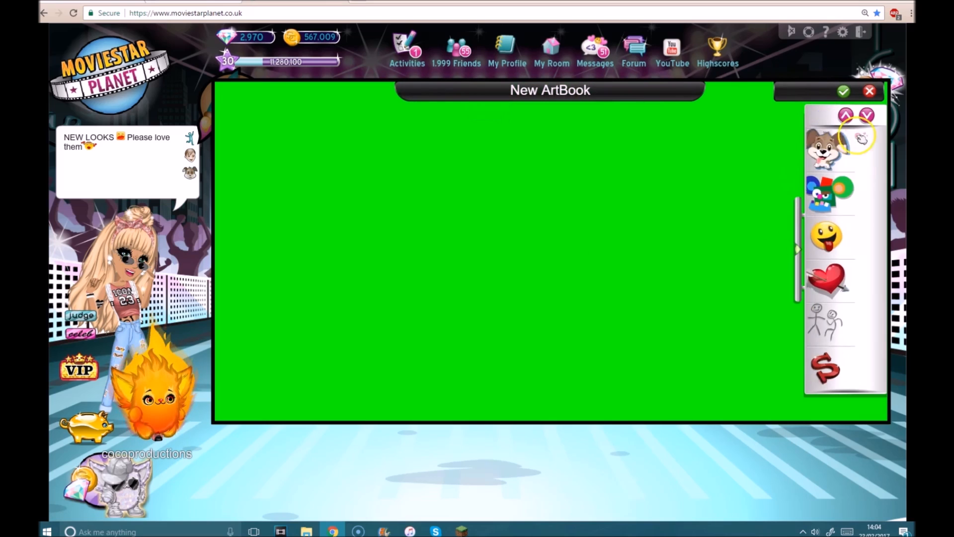
left_click(846, 115)
left_click(856, 187)
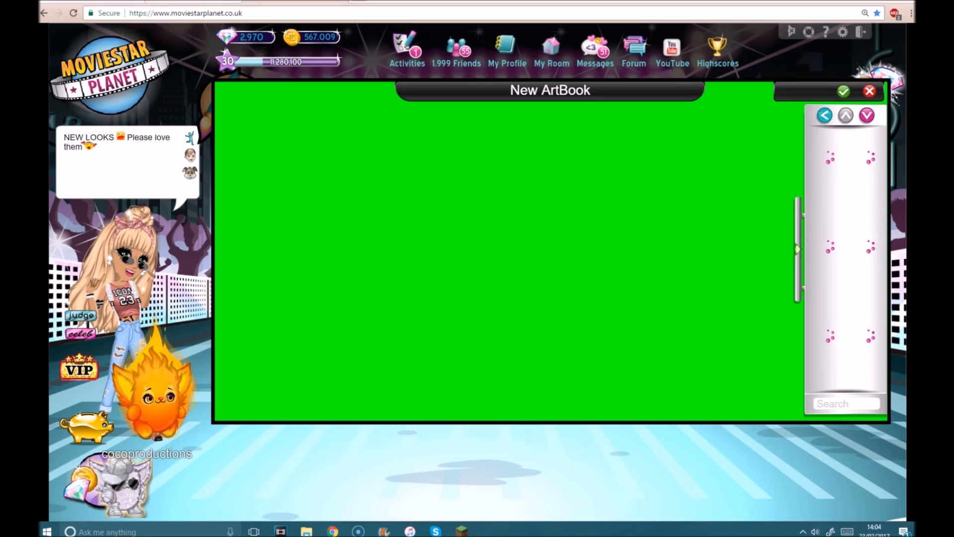
left_click(823, 165)
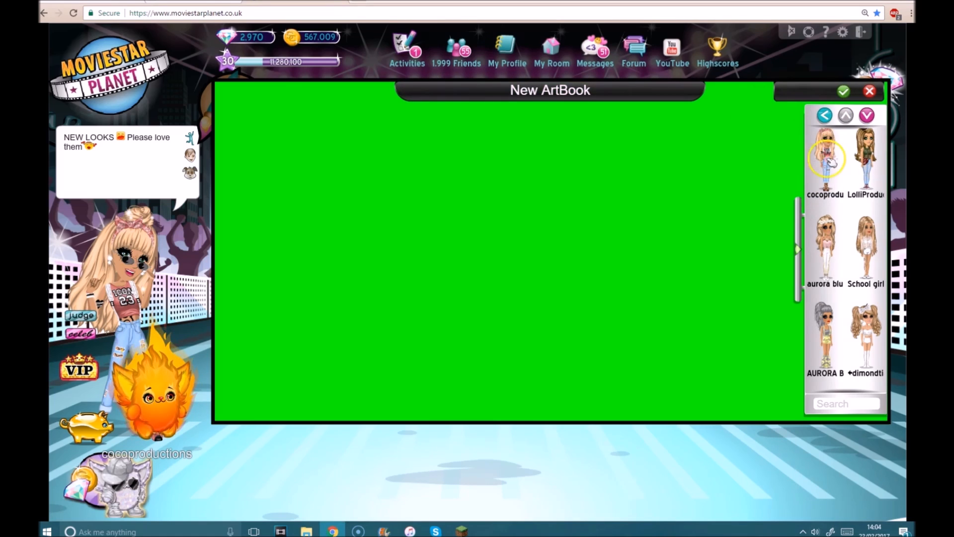
left_click_drag(236, 118, 326, 160)
left_click_drag(356, 254, 405, 381)
left_click_drag(332, 138, 340, 149)
Give the character the Model Pose 1 from the Poses category.
left_click(403, 120)
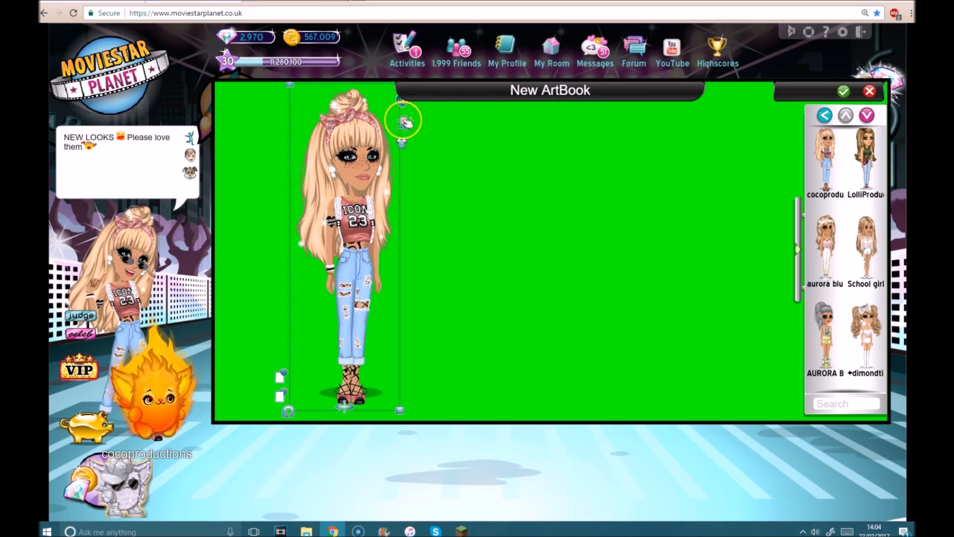
left_click(697, 285)
left_click(756, 200)
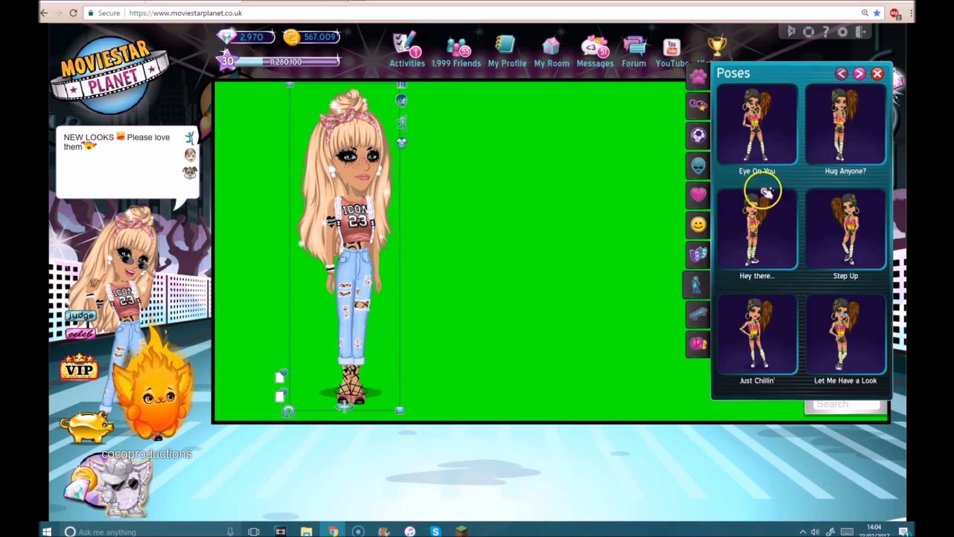
left_click(859, 73)
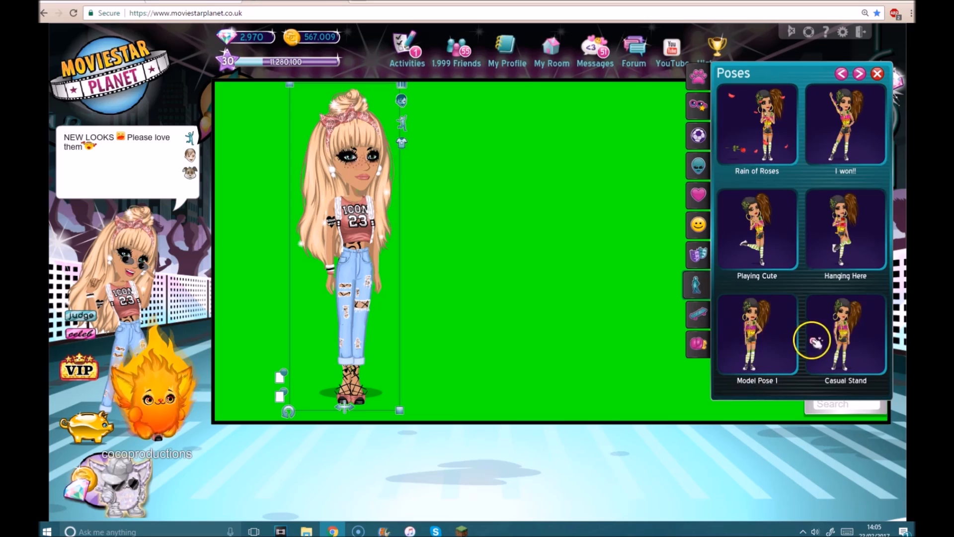
left_click(762, 332)
left_click(703, 330)
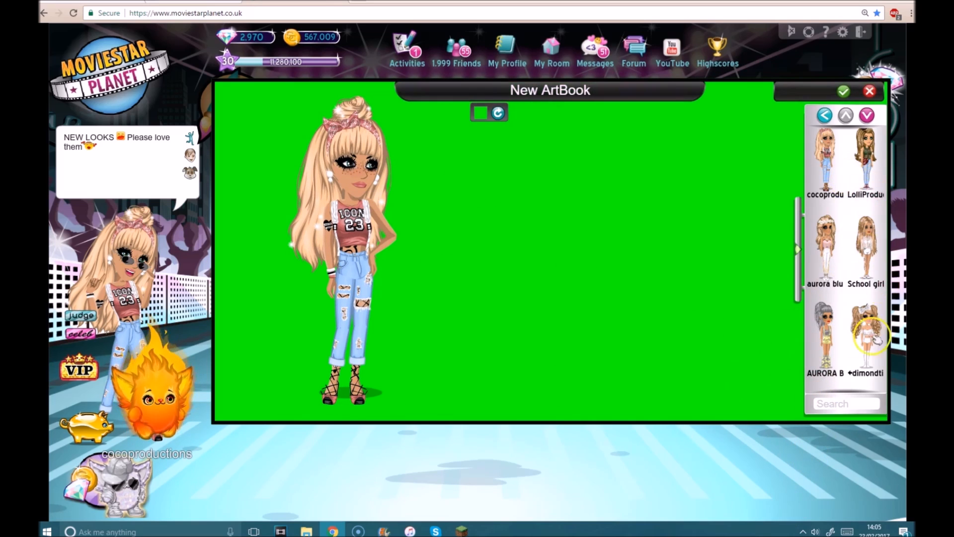
mouse_move(866, 343)
left_mouse_down()
mouse_move(807, 380)
mouse_move(855, 341)
left_mouse_up()
left_click(844, 91)
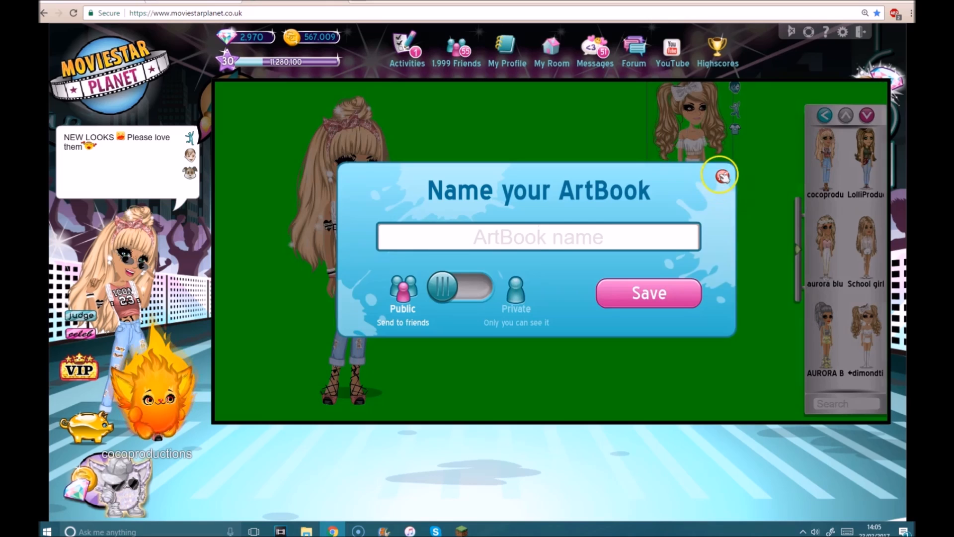
left_click(724, 178)
left_click_drag(689, 119, 676, 228)
left_click(721, 179)
Save the ArtBook as Private under the name "gipdbg" and collect the reward stars.
left_click(845, 91)
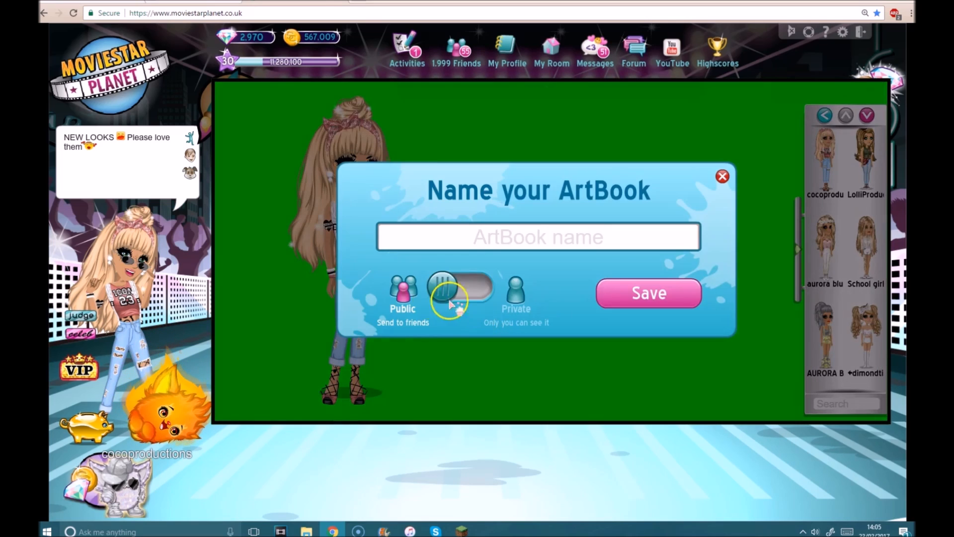
left_click(450, 288)
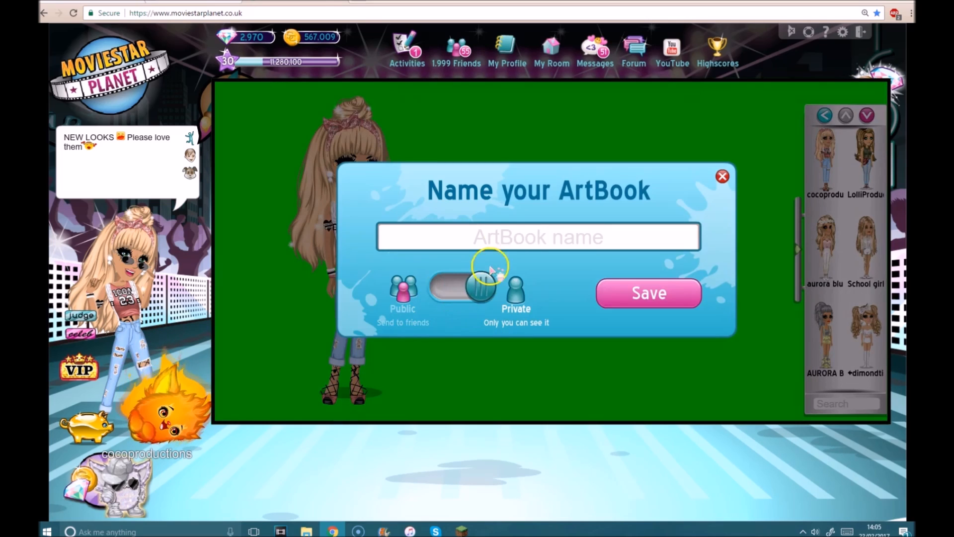
left_click(507, 233)
type("gipdbg")
key("Return")
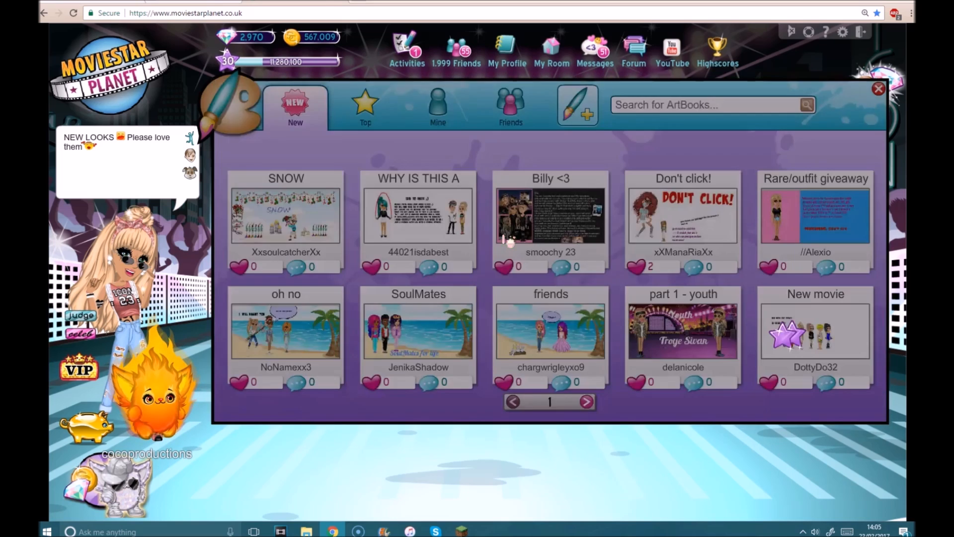
left_click(656, 315)
left_click(875, 307)
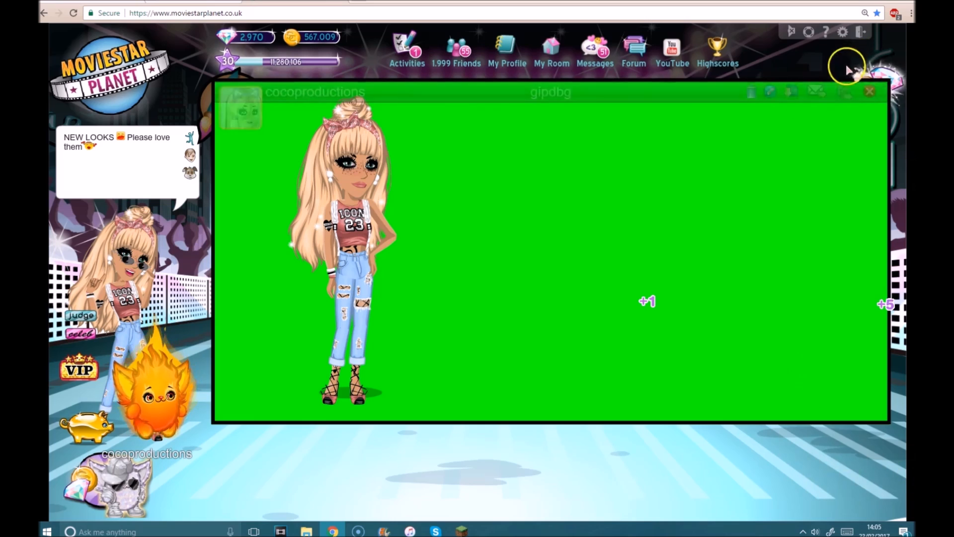
Download the ArtBook as a PNG into a new "very ez intro" folder inside cocoproductions, with a file name beginning "sce".
left_click(790, 91)
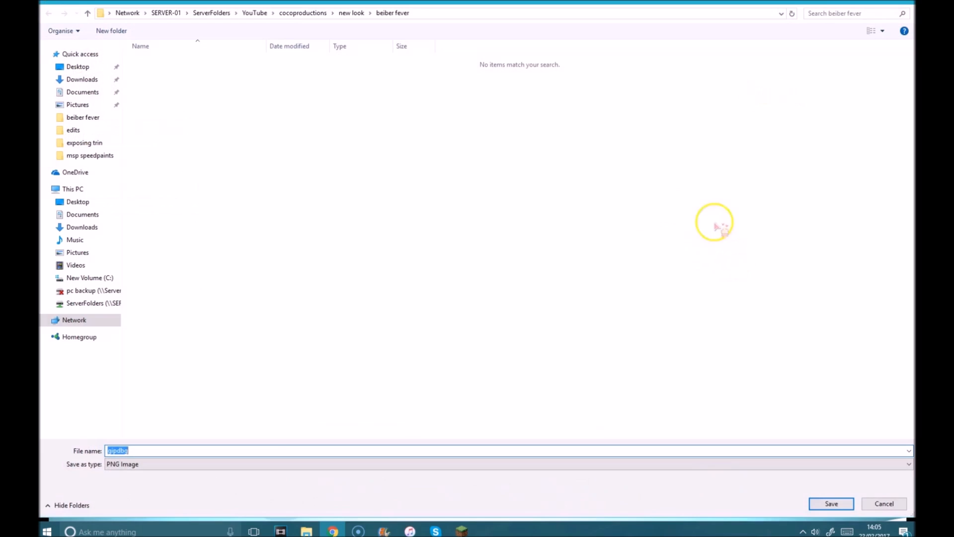
left_click(303, 12)
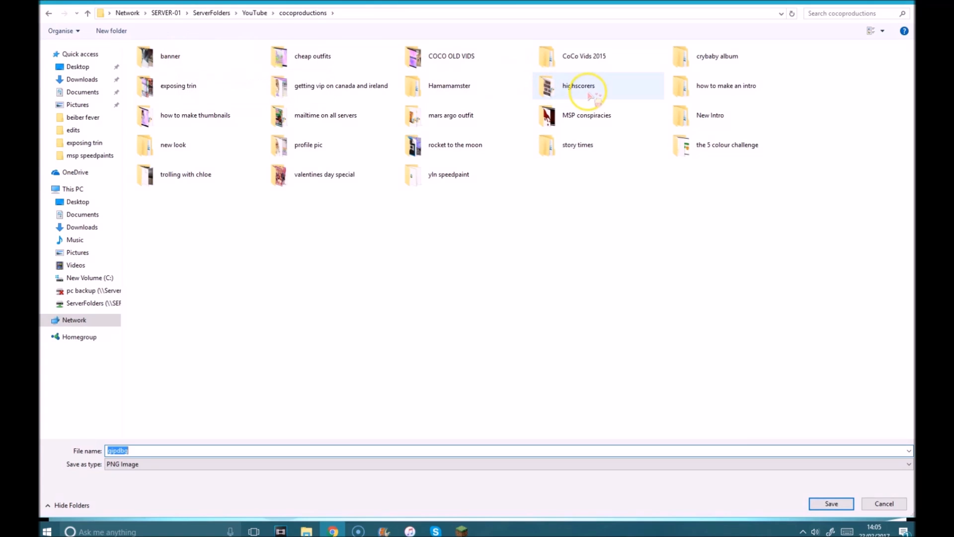
left_click(106, 29)
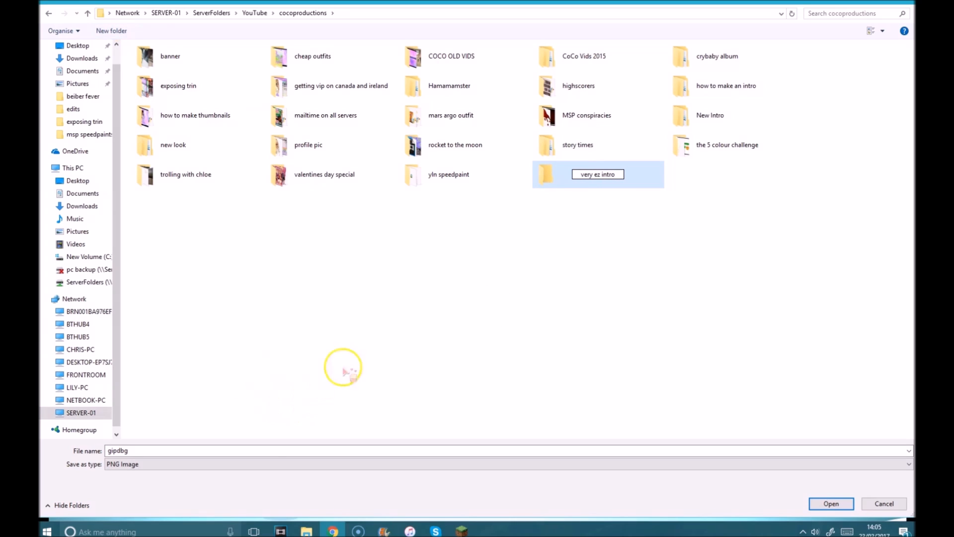
double_click(616, 186)
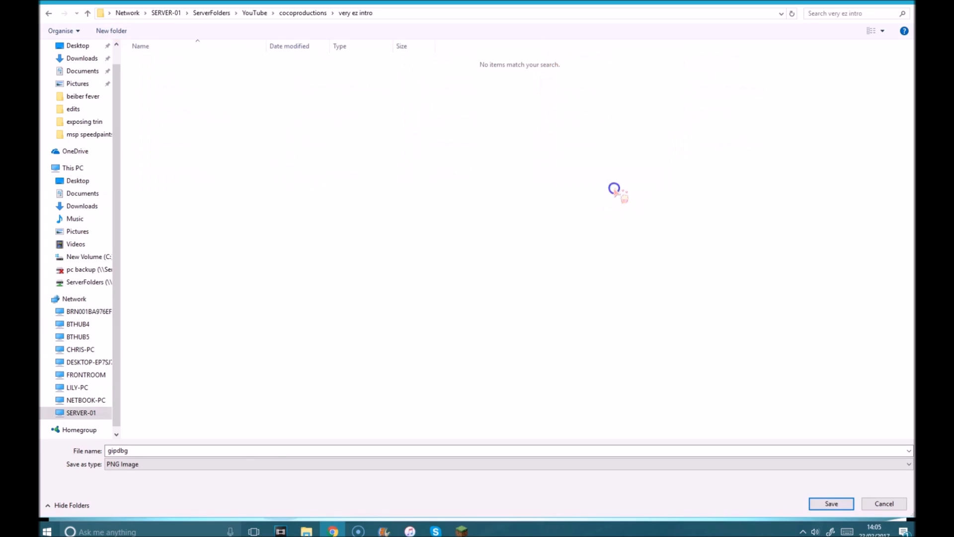
double_click(133, 450)
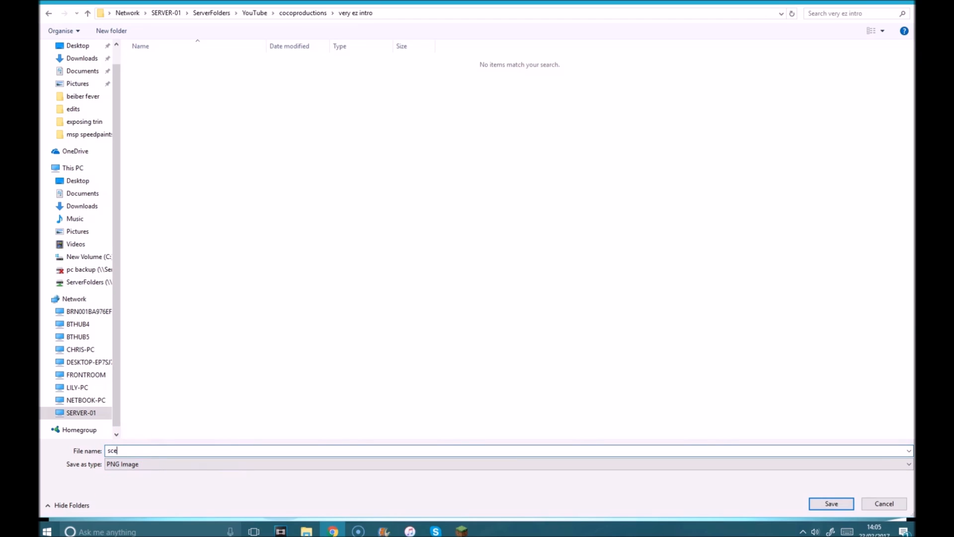
key("Return")
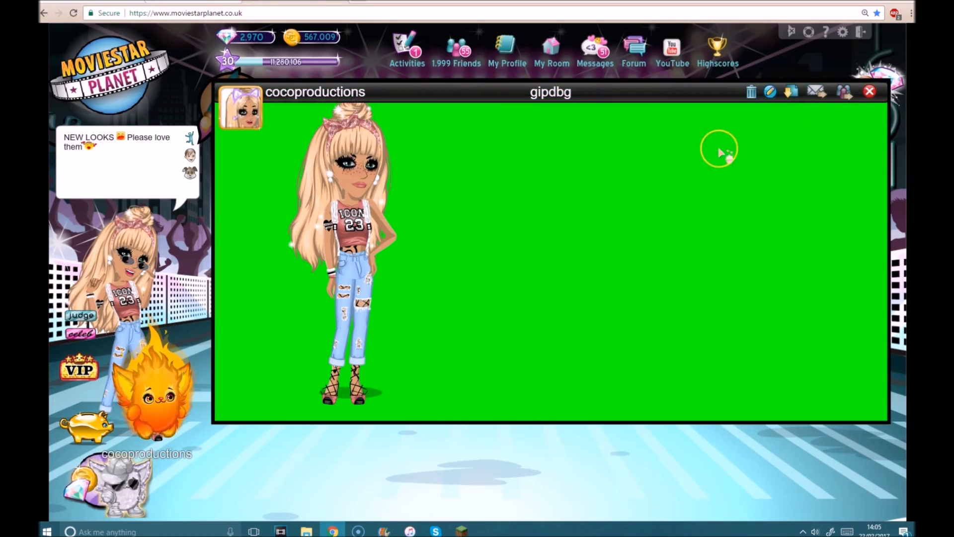
Reopen the "gipdbg" ArtBook for editing and give the character the Hocus Pocus pose from the Poses category.
left_click(775, 89)
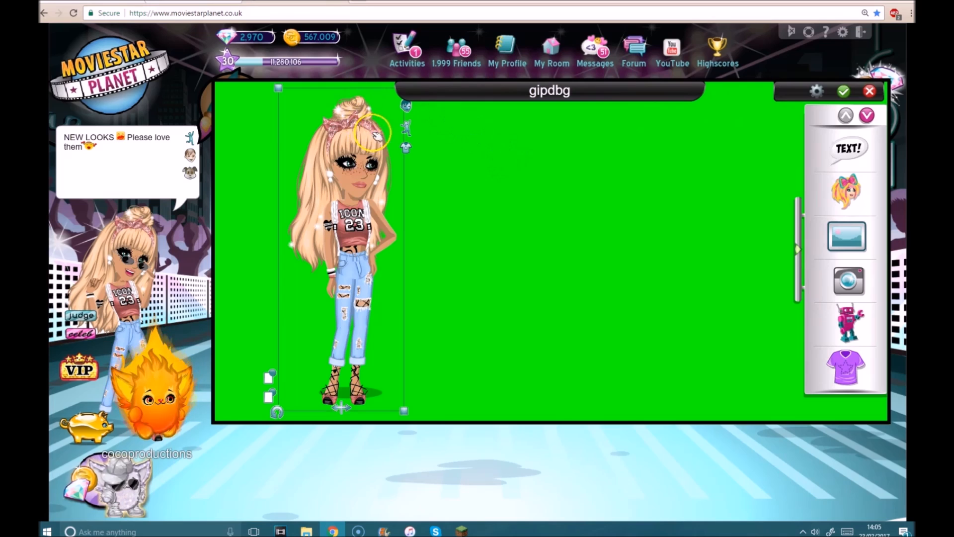
left_click(406, 127)
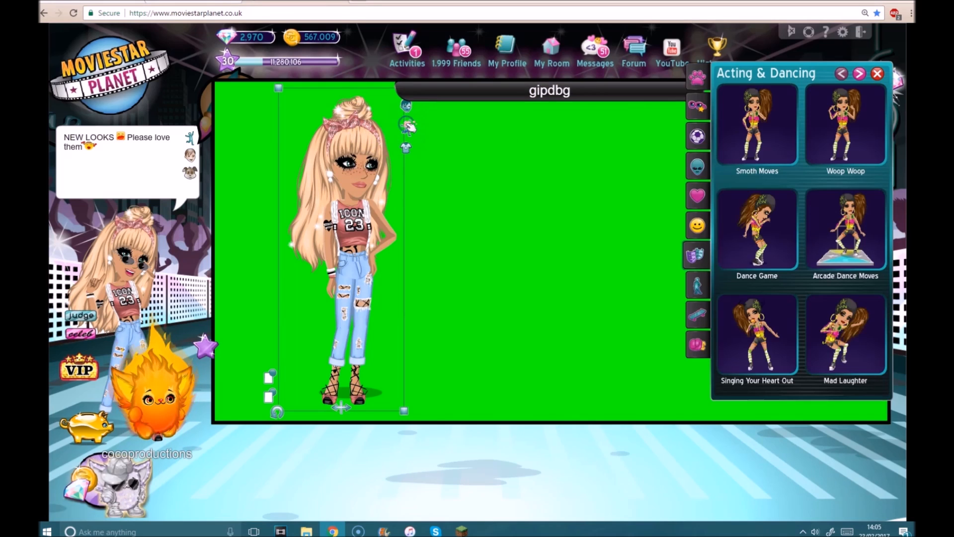
left_click(697, 287)
left_click(859, 74)
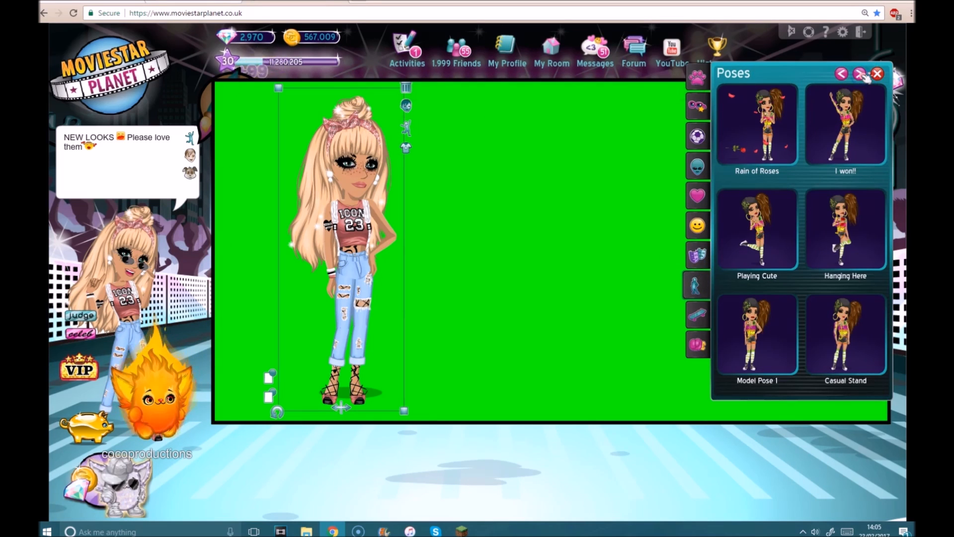
left_click(859, 75)
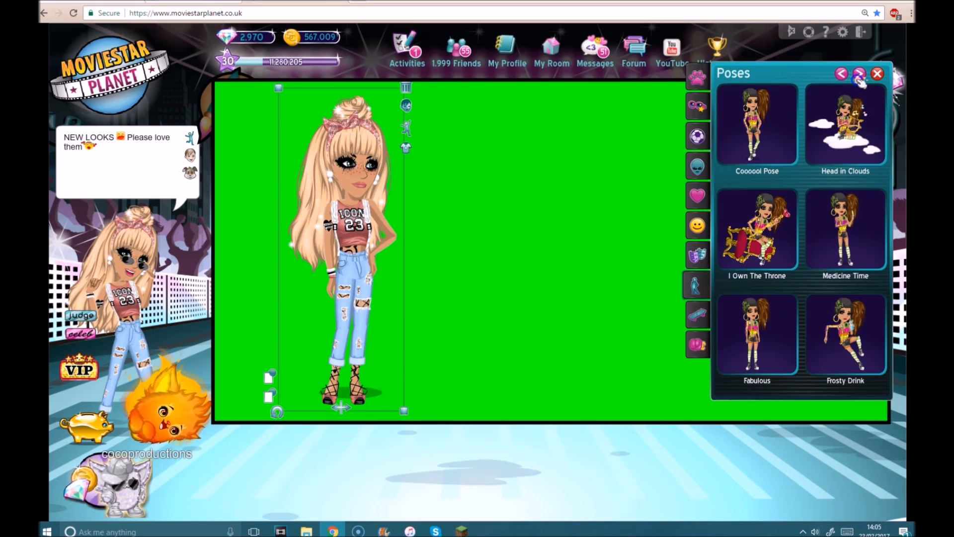
left_click(859, 74)
left_click(859, 75)
left_click(859, 75)
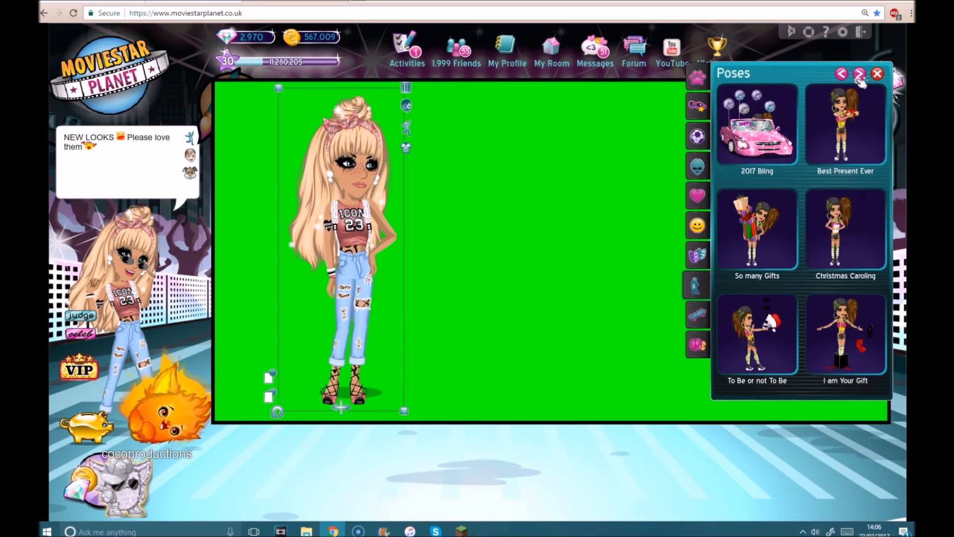
left_click(859, 74)
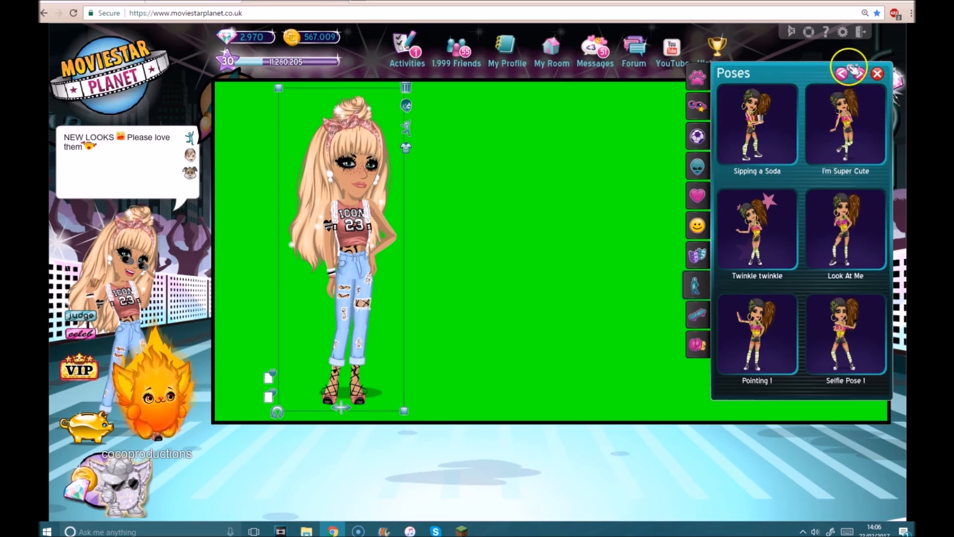
left_click(859, 75)
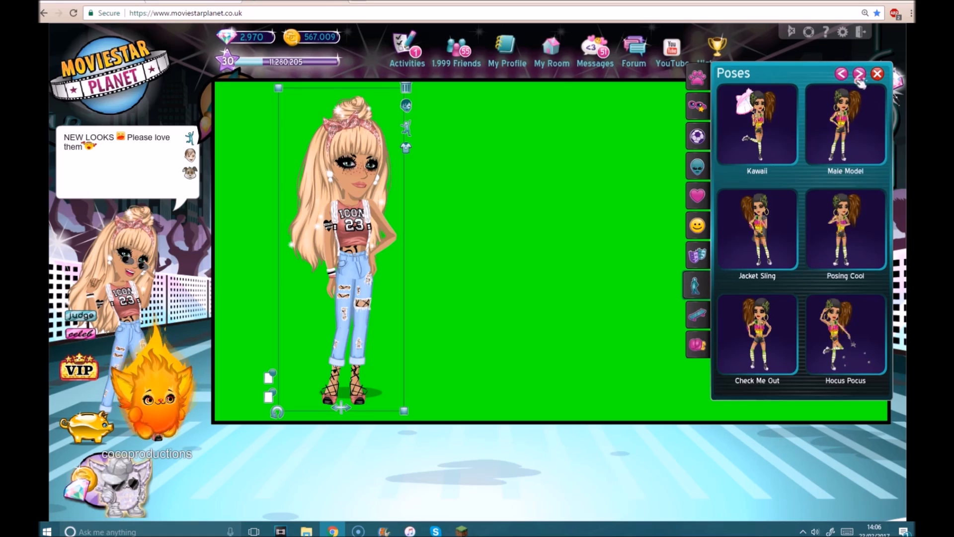
left_click(867, 362)
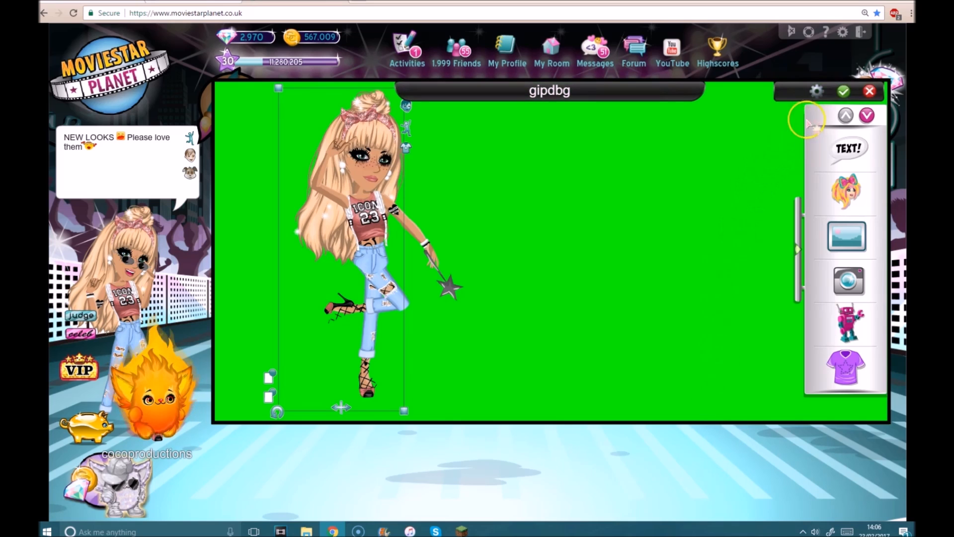
Save the edited ArtBook and download it as a PNG named "scene 2" into the "very ez intro" folder.
left_click(846, 92)
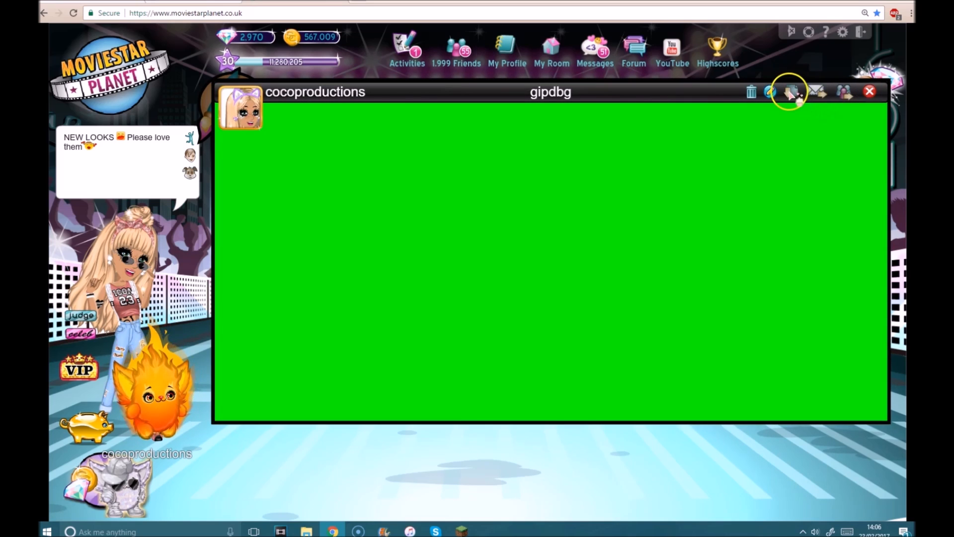
left_click(790, 92)
type("scene")
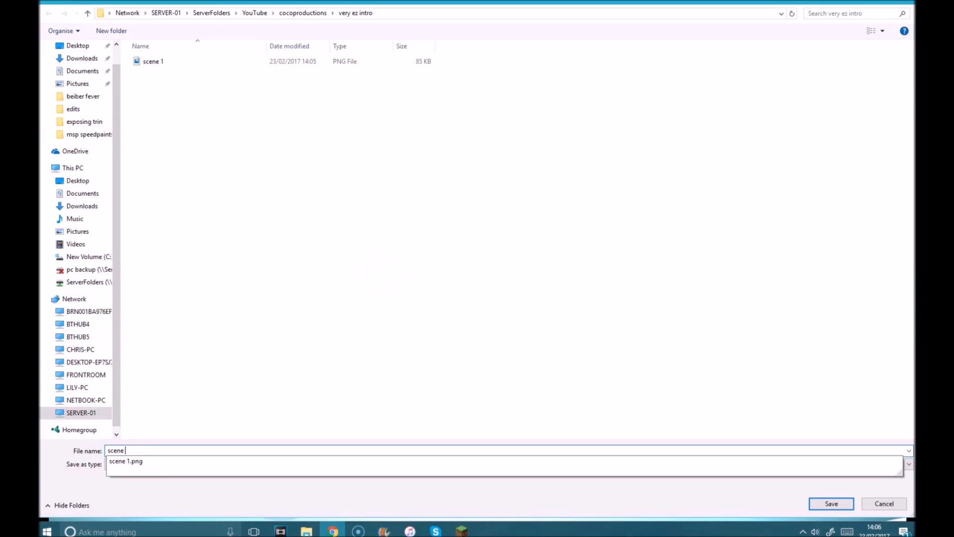
key("Return")
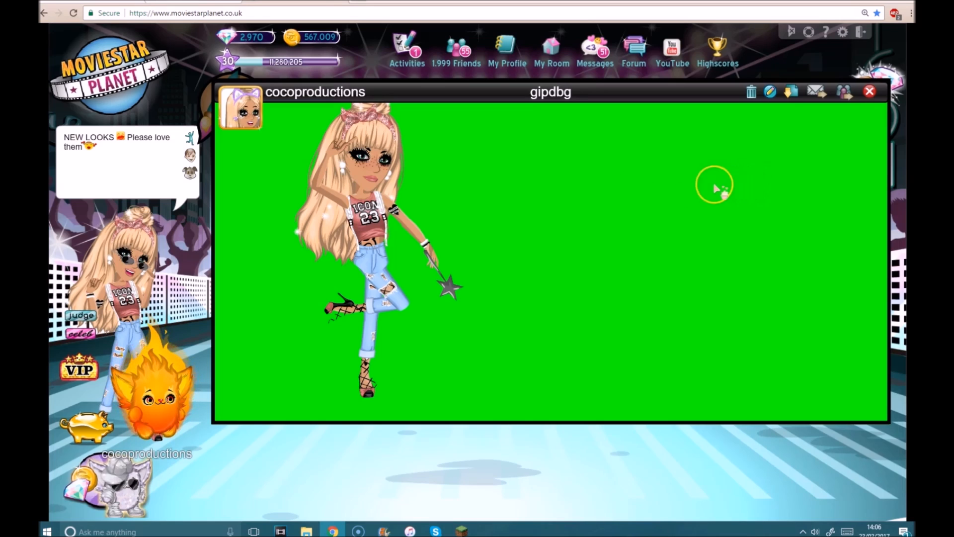
Reopen the ArtBook for editing and give the character a standing pose turned sideways with the backpack showing, from the Poses category.
left_click(770, 93)
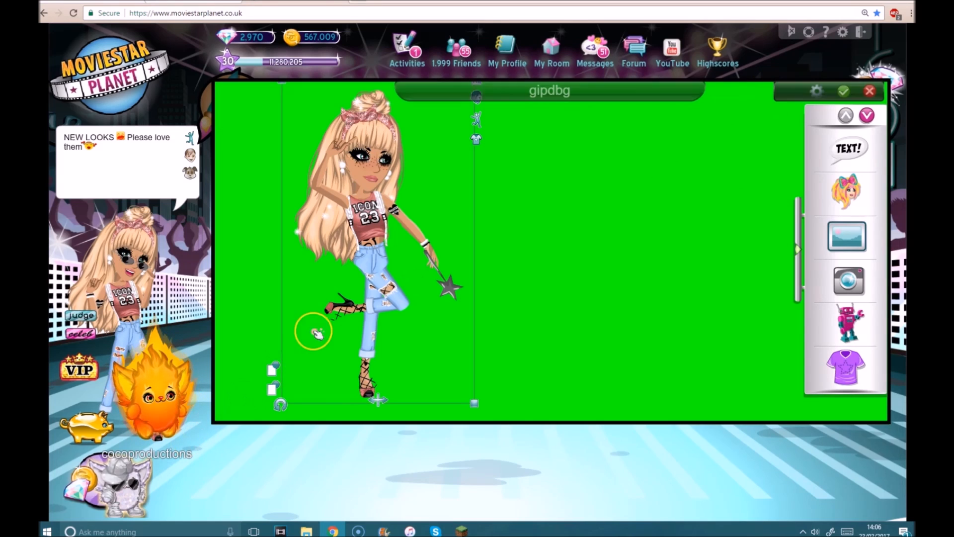
left_click(477, 118)
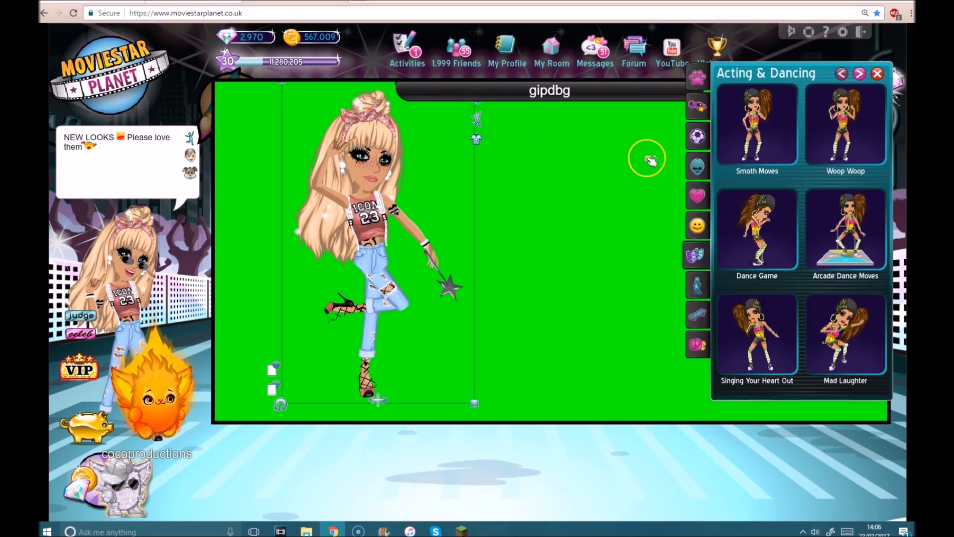
left_click(696, 286)
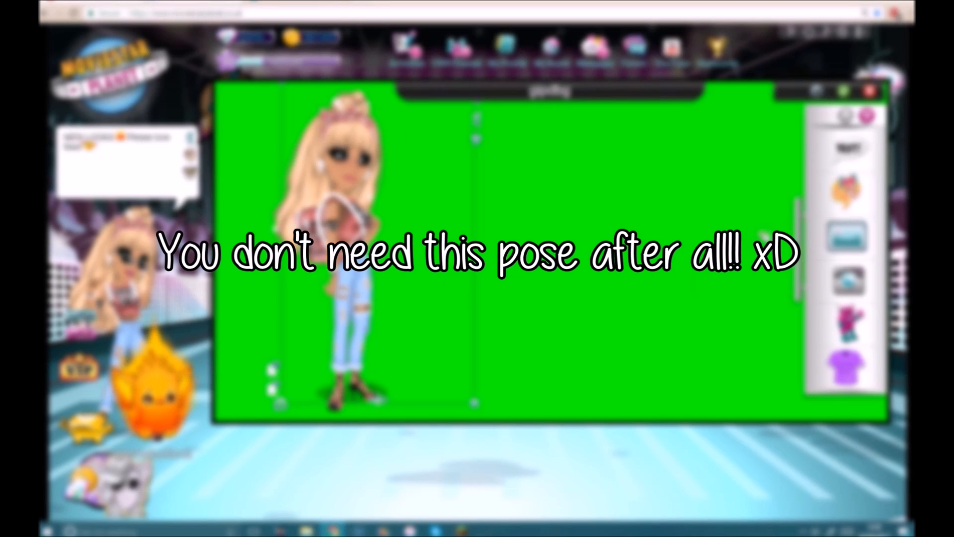
Save the ArtBook with the sideways pose and download it as a PNG named "scene 3" into the "very ez intro" folder.
left_click(844, 92)
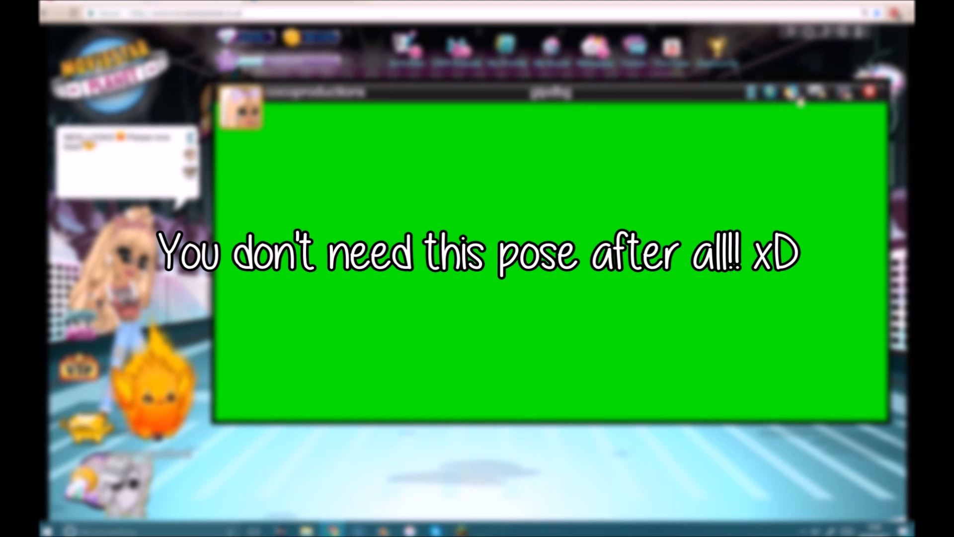
left_click(798, 98)
type("s")
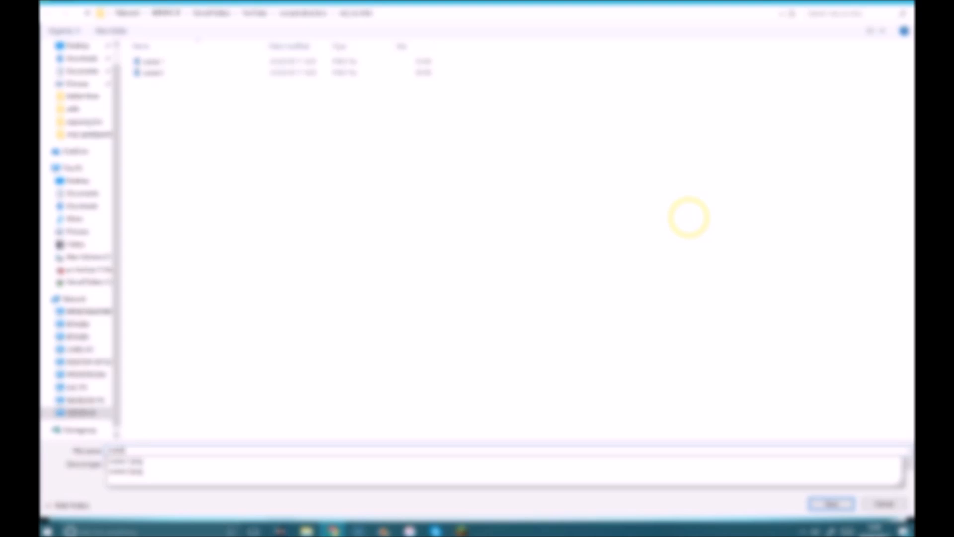
key("Return")
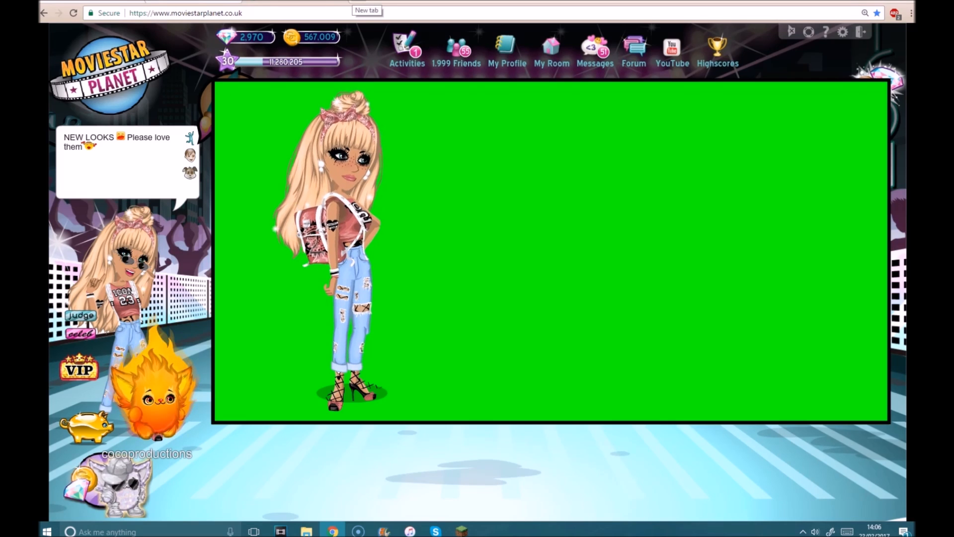
Open the online photo editor at lunapic.com in a new browser tab.
left_click(354, 3)
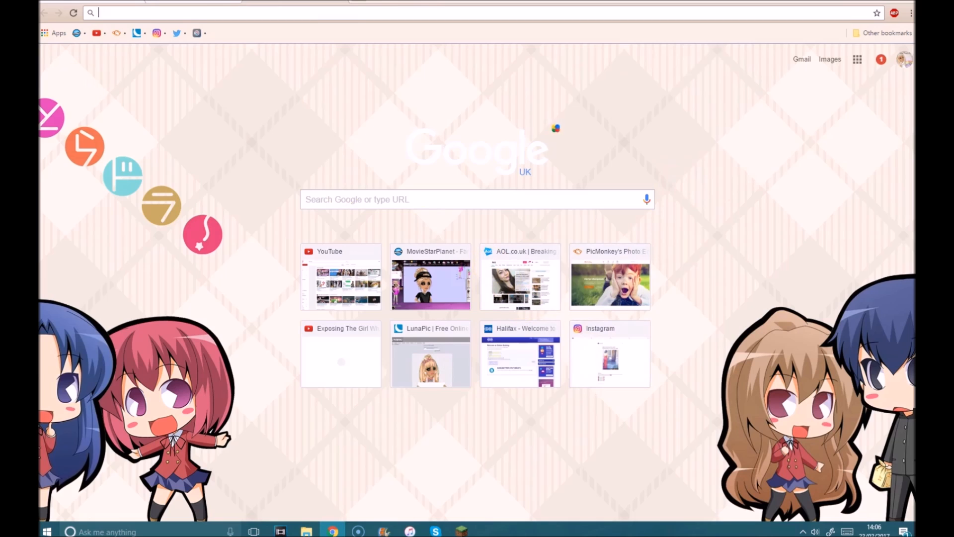
left_click(358, 200)
type("luna")
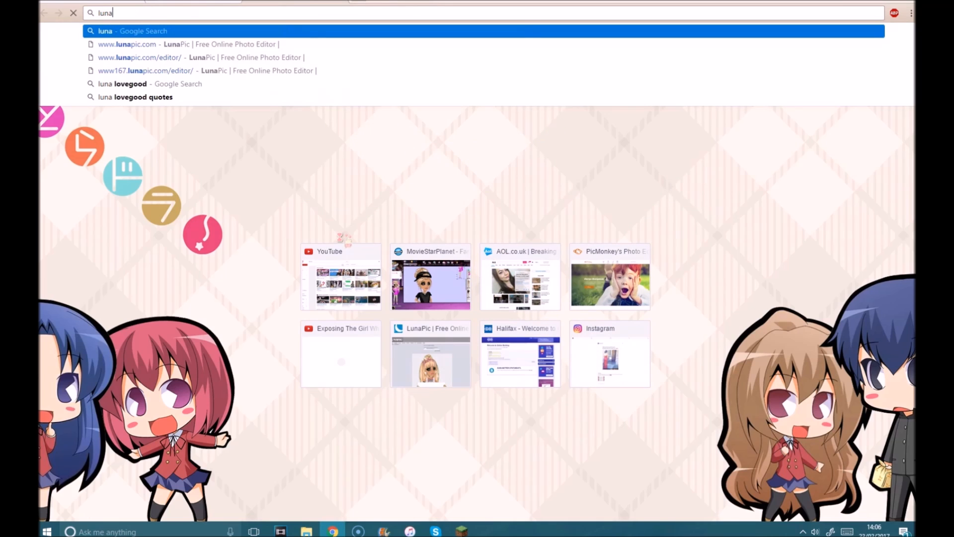
type("pic.com")
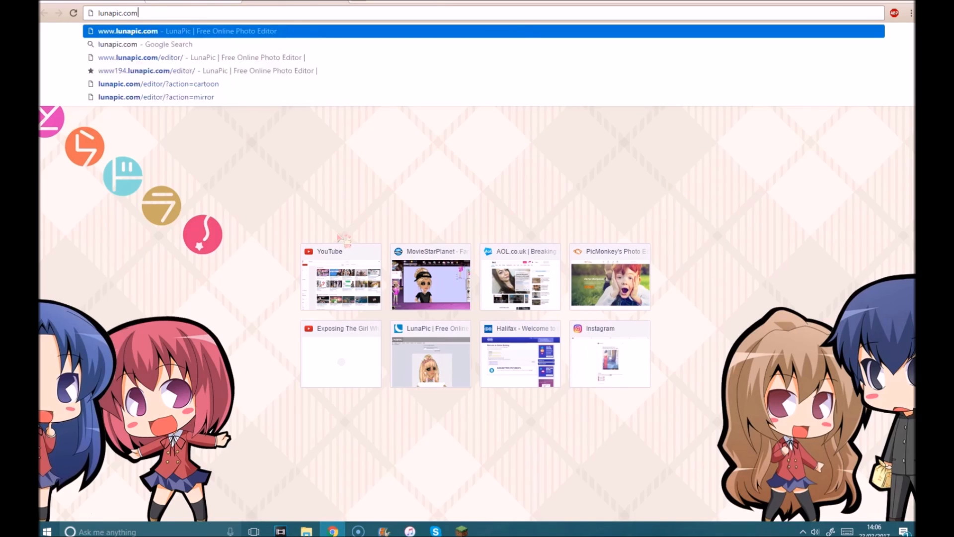
key("Return")
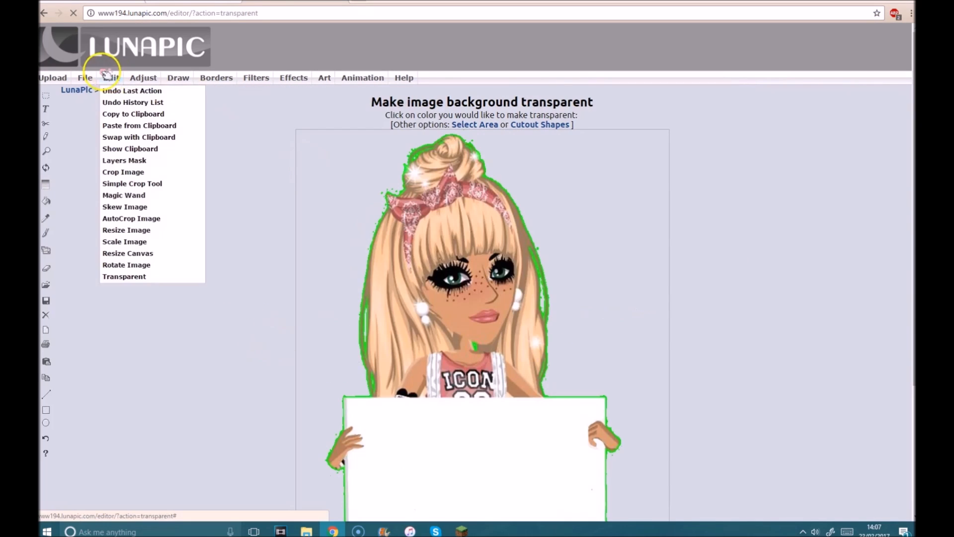
Close the old image in LunaPic, removing its undo history, and go to the page for uploading a new image.
mouse_move(85, 79)
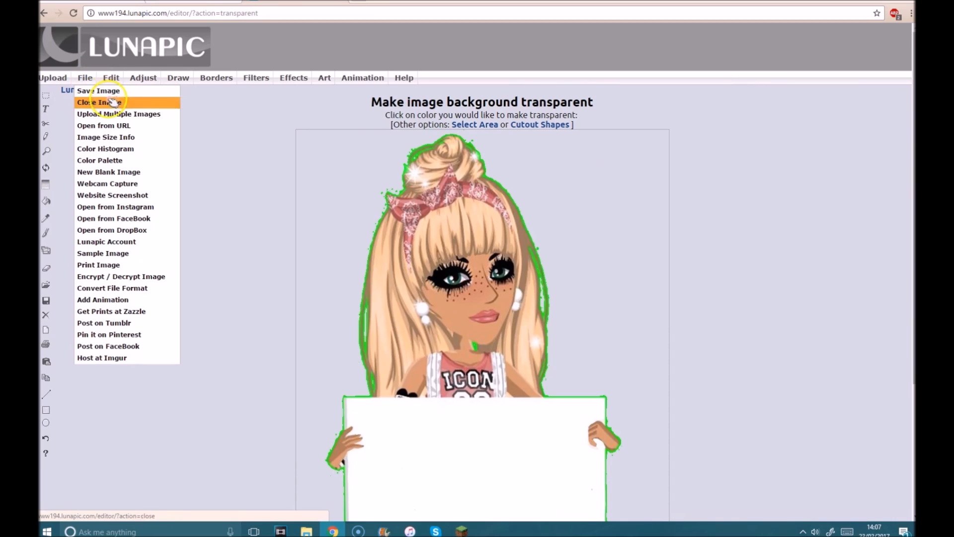
left_click(102, 102)
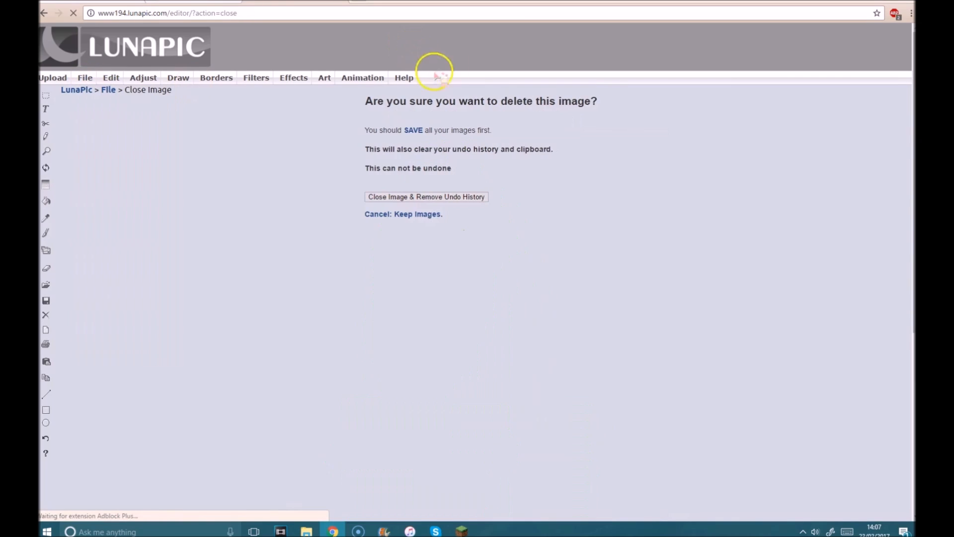
left_click(428, 196)
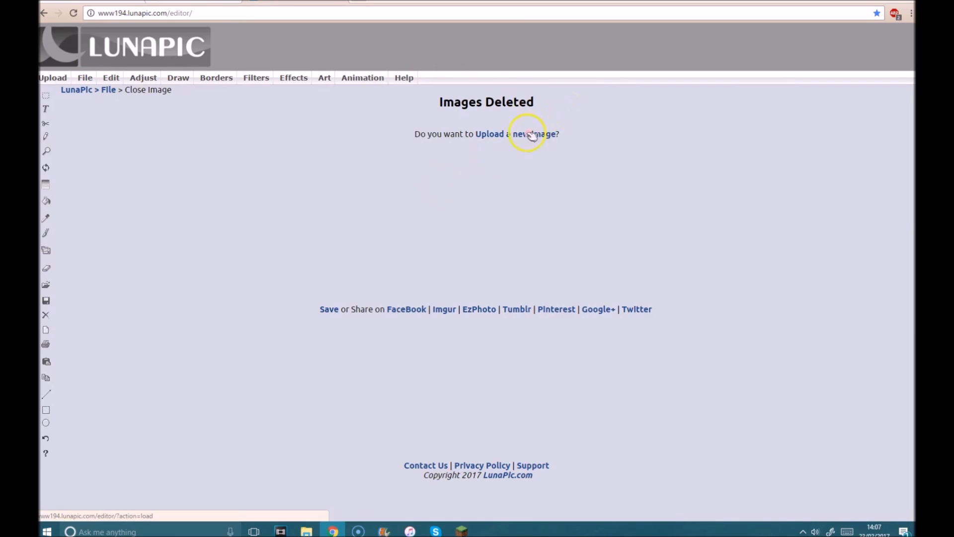
left_click(515, 134)
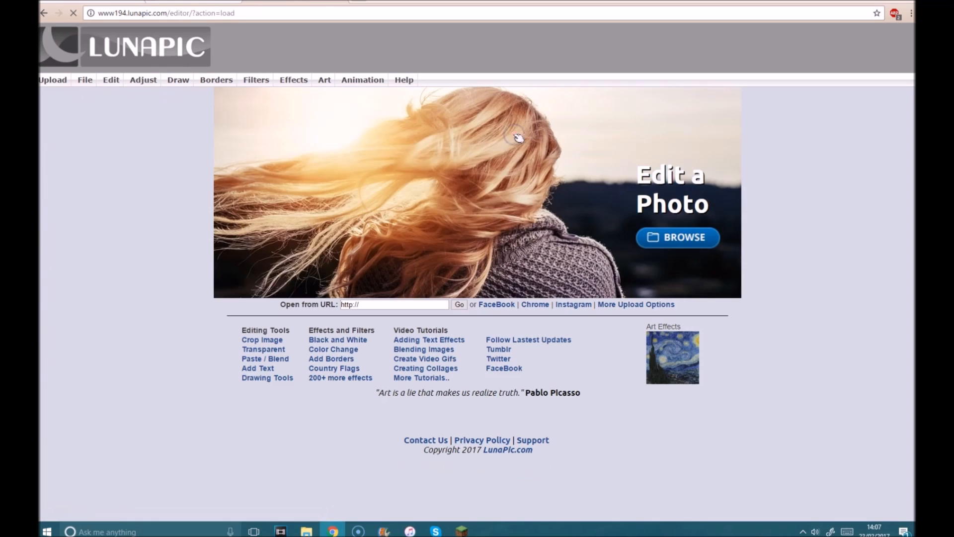
Load the "scene 1" image into the Transparent tool and make its green background transparent.
left_click(273, 347)
left_click(420, 110)
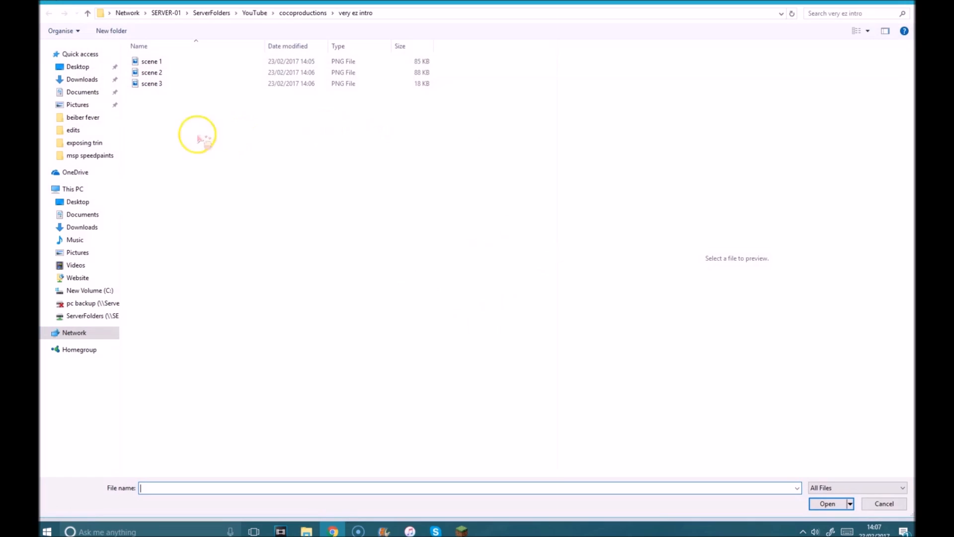
double_click(160, 74)
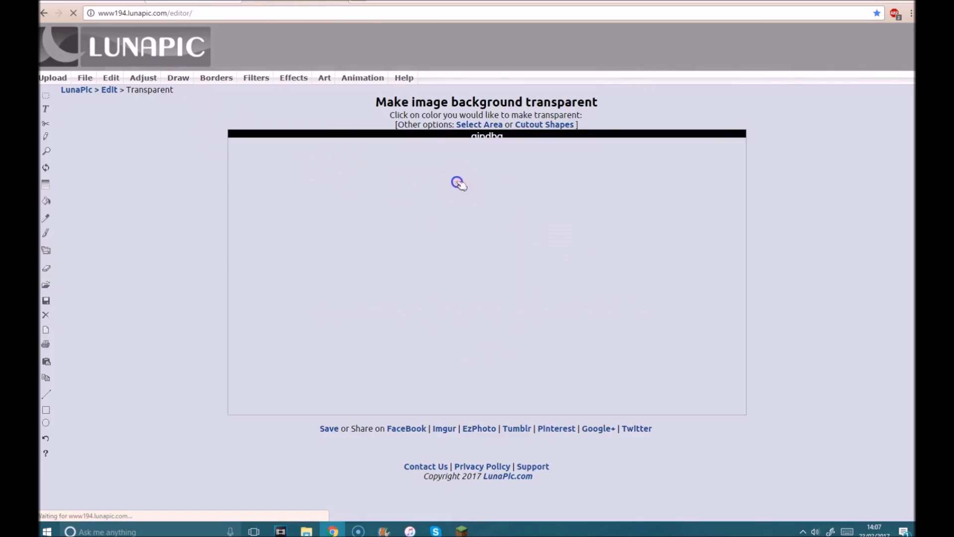
left_click(528, 241)
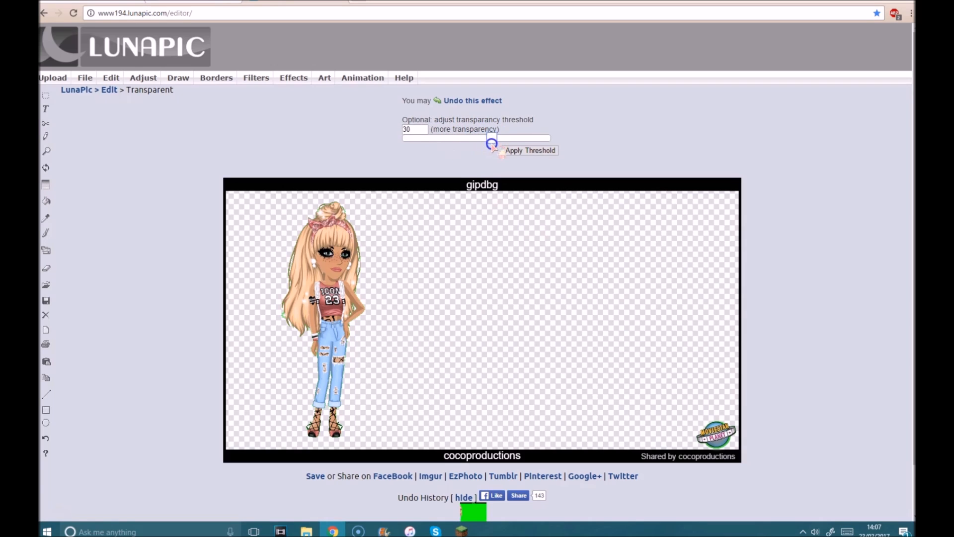
left_click_drag(491, 145, 510, 124)
left_click(85, 78)
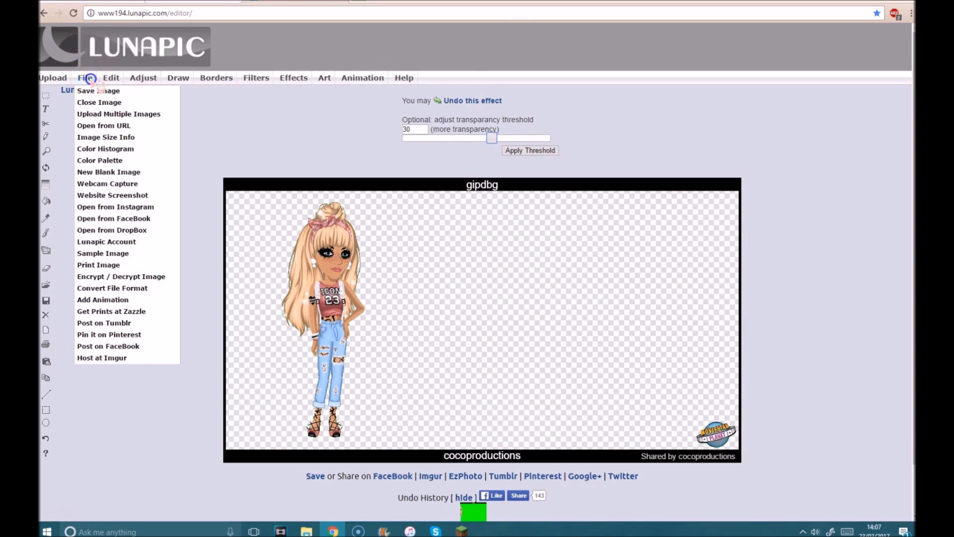
left_click(89, 92)
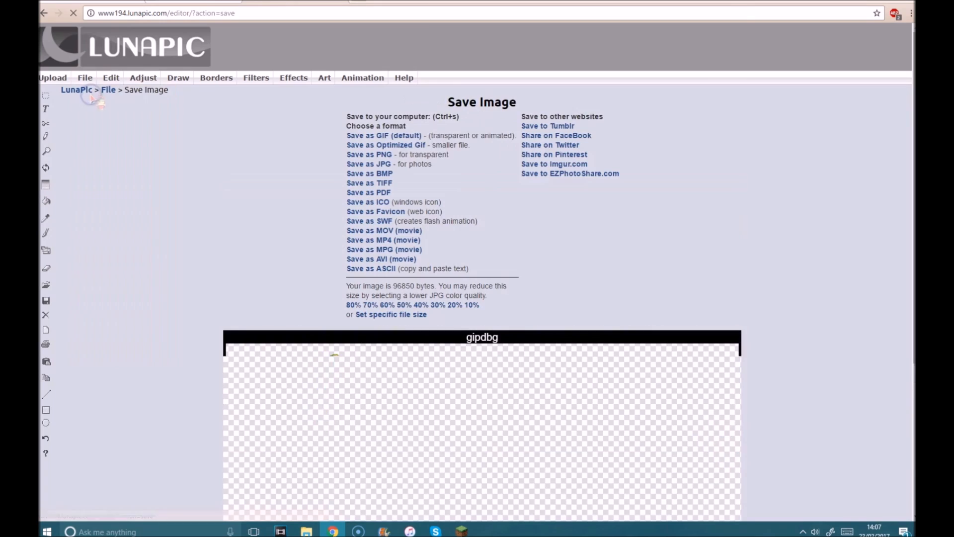
scroll(516, 253, "down", 3)
scroll(517, 254, "up", 3)
scroll(517, 256, "down", 3)
scroll(319, 181, "up", 3)
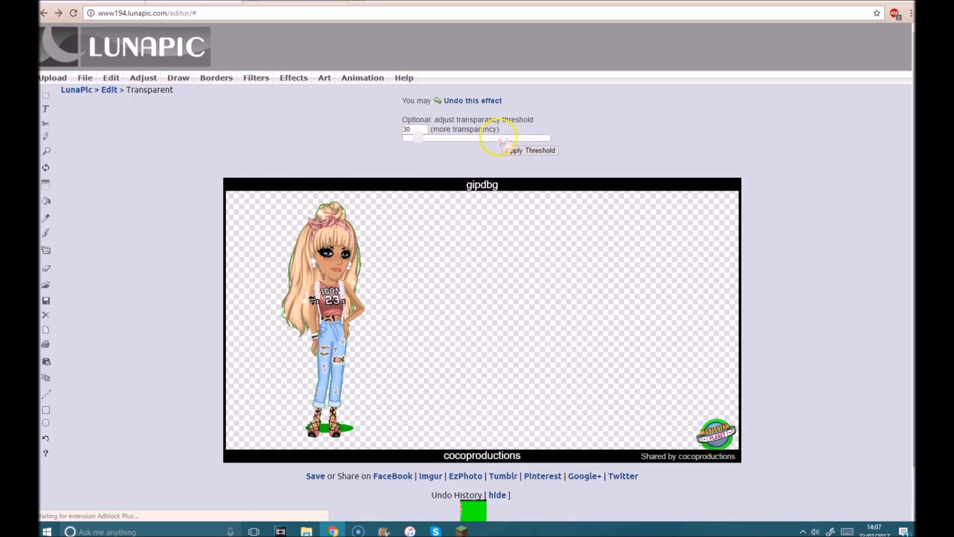
Set the transparency threshold to 36 and save the image as All Files over "scene 1" in the "very ez intro" folder.
left_click(509, 139)
right_click(399, 225)
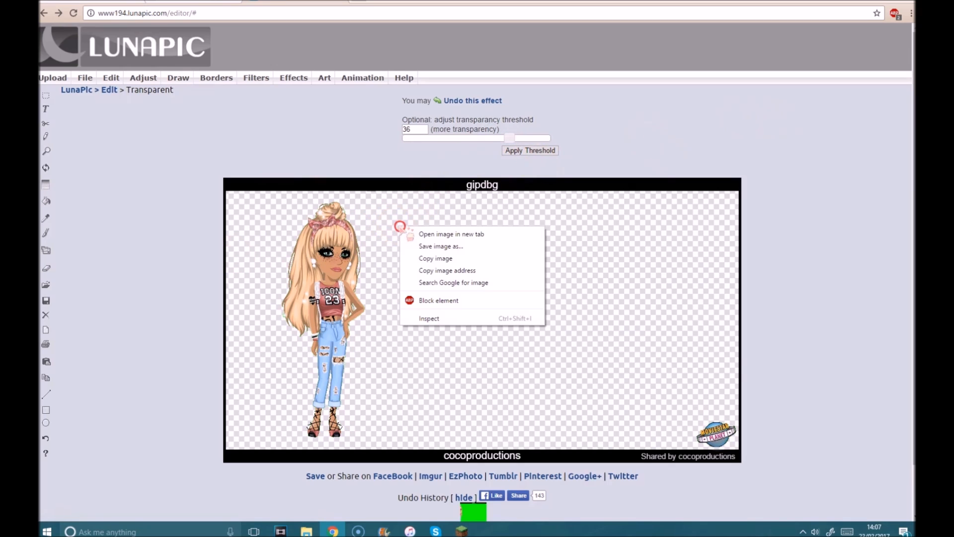
left_click(476, 245)
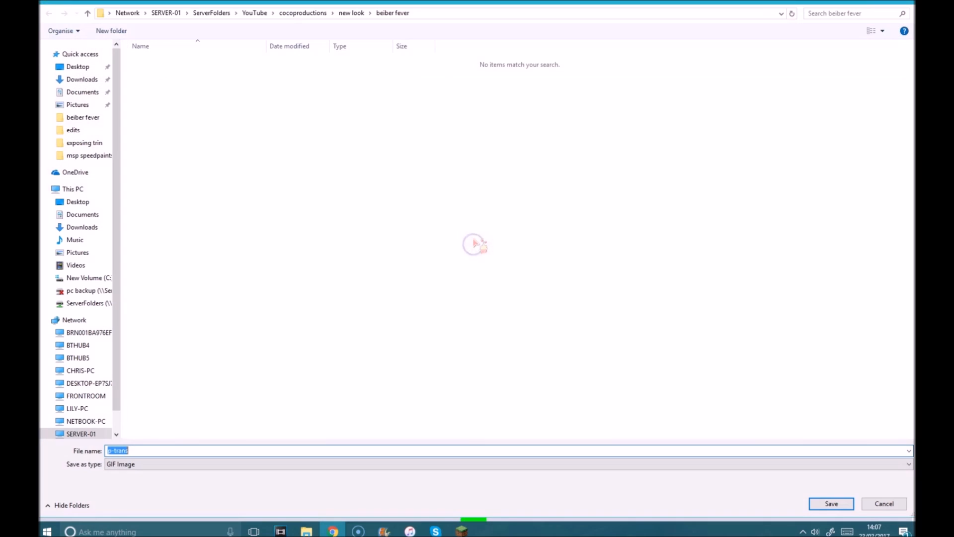
left_click(301, 12)
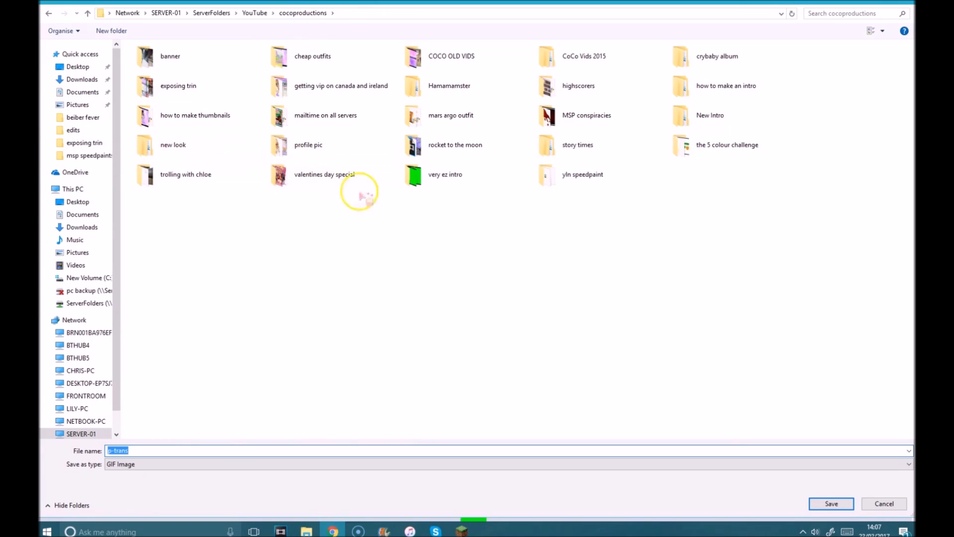
double_click(438, 184)
left_click(132, 463)
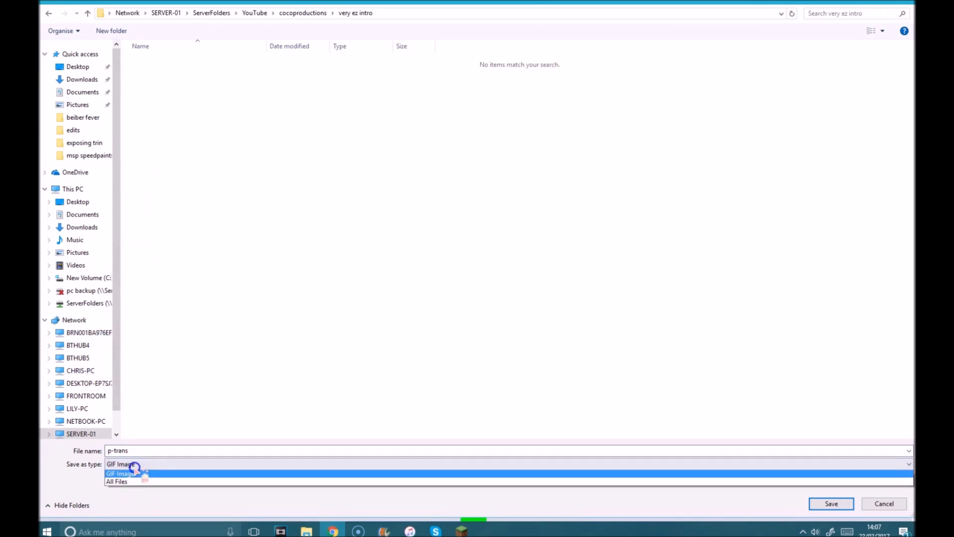
left_click(136, 480)
double_click(154, 62)
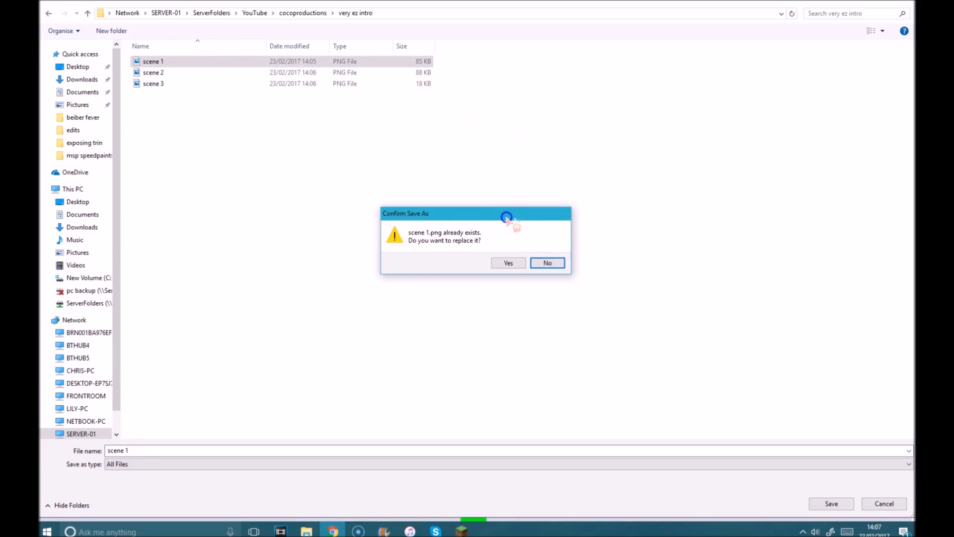
left_click(517, 262)
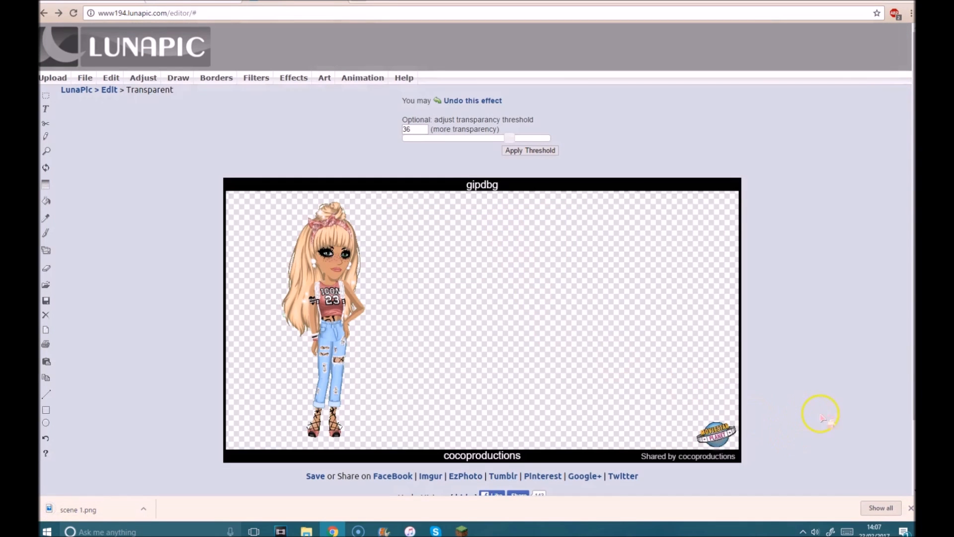
left_click(910, 507)
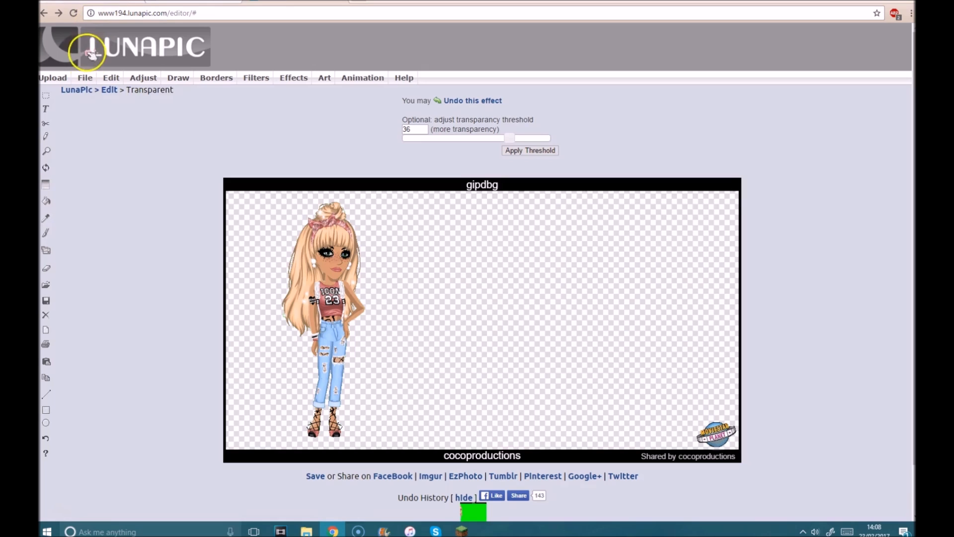
Close the current image, removing its undo history, and load "scene 2" into the Transparent tool.
left_click(90, 104)
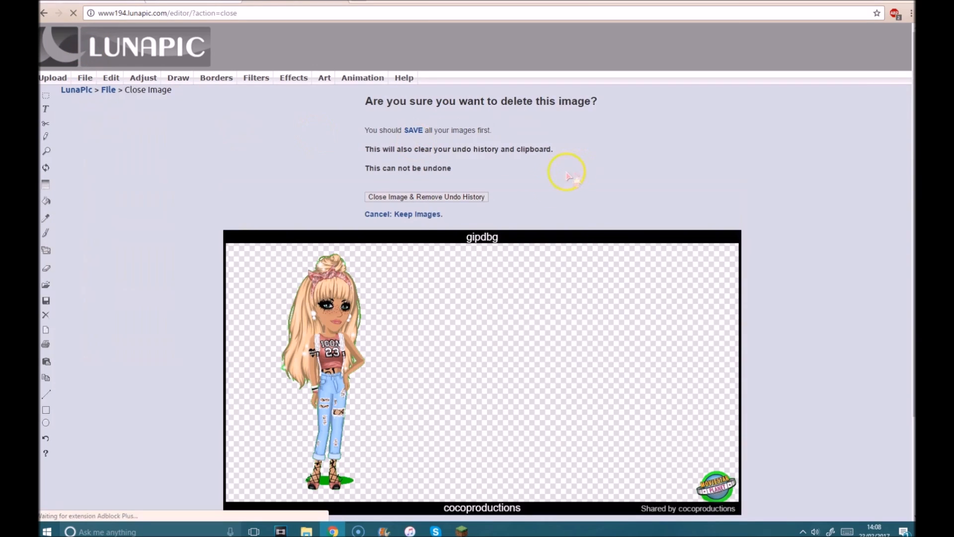
left_click(417, 198)
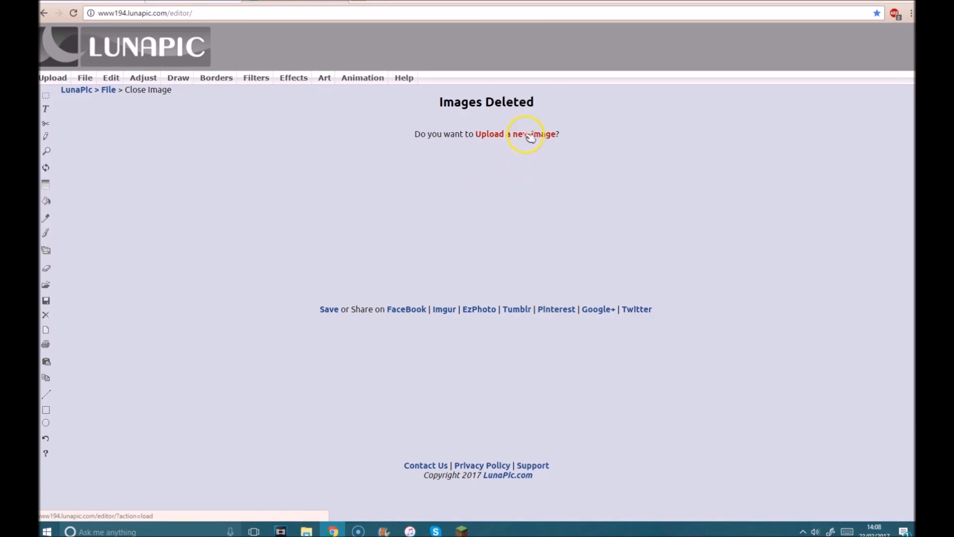
left_click(273, 348)
left_click(440, 110)
double_click(190, 73)
Make the green background of "scene 2" transparent with a transparency threshold of 33.
left_click(497, 205)
left_click(497, 140)
left_click(486, 139)
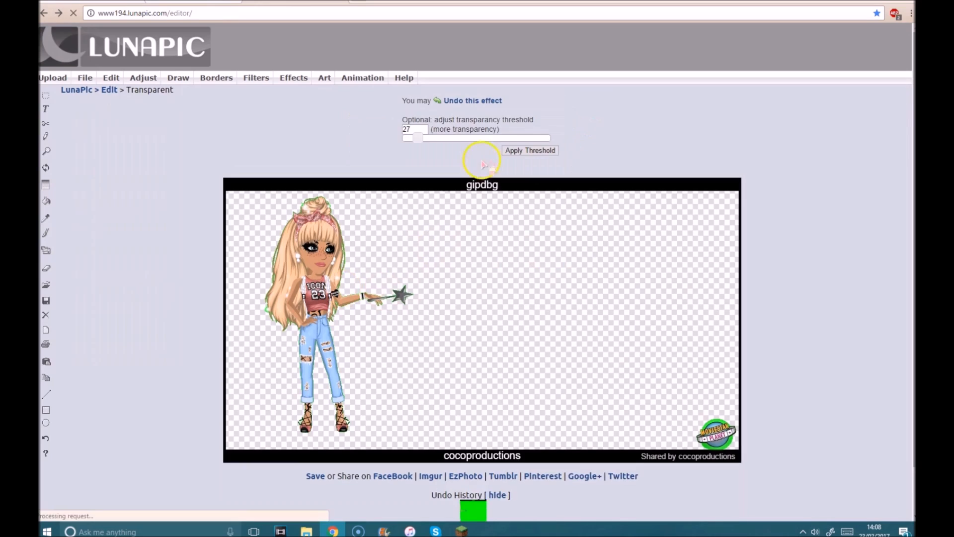
Save the transparent image over "scene 2" in the "very ez intro" folder.
right_click(461, 229)
left_click(502, 248)
left_click(159, 73)
left_click(828, 503)
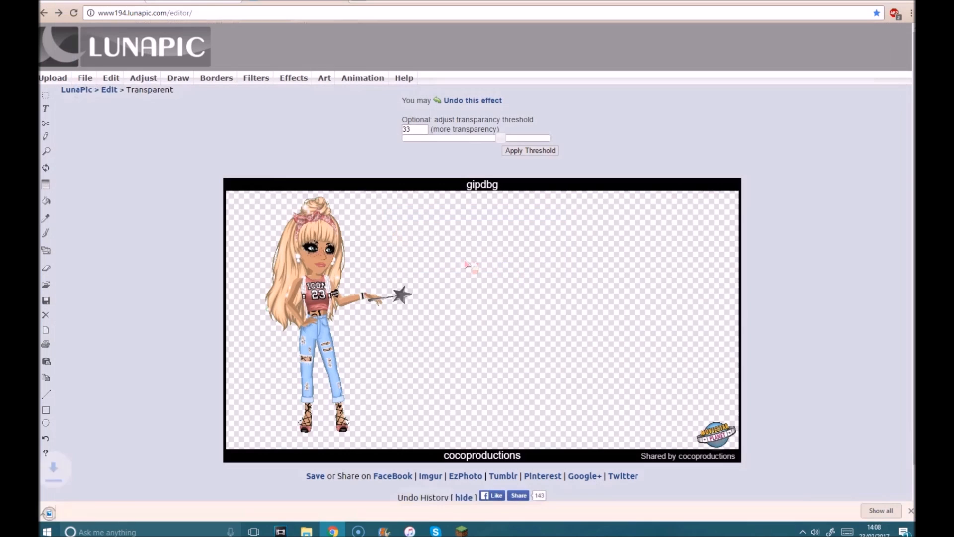
left_click(911, 507)
Close the "scene 2" image with its undo history and choose the "scene 3" file for the Transparent tool.
mouse_move(85, 78)
left_click(99, 164)
left_click(447, 196)
left_click(518, 134)
left_click(135, 174)
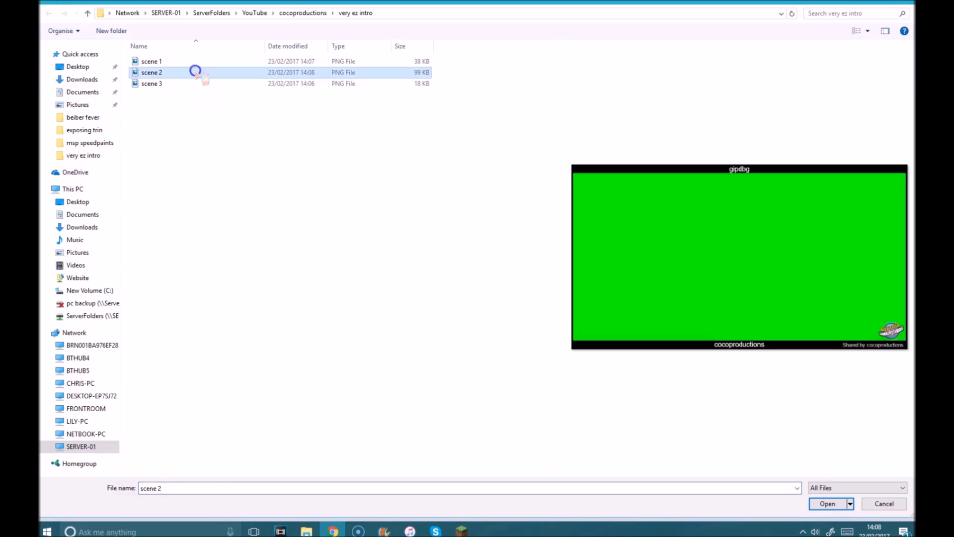
left_click(149, 83)
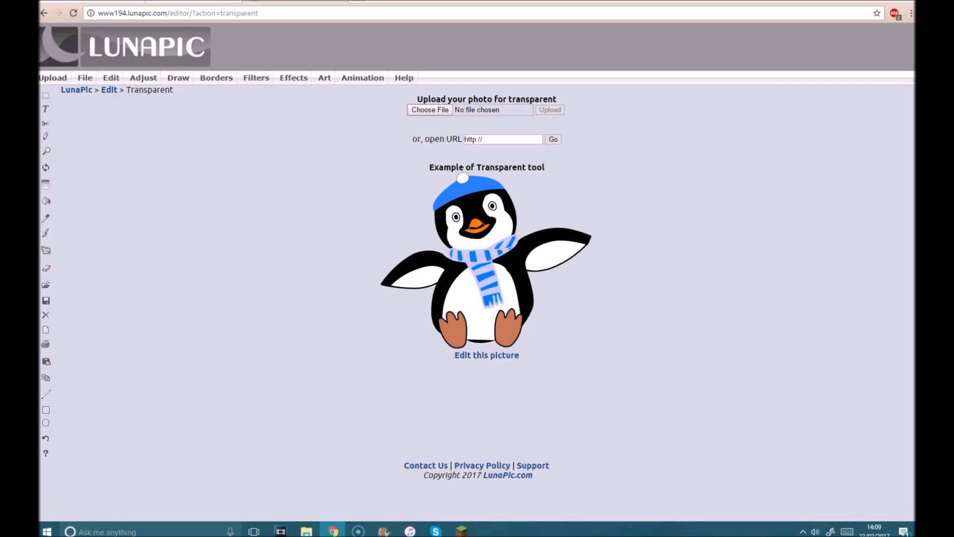
Switch to PicMonkey in a new browser tab and open "Livestreams Thumbnail" from the "cocoproductions" folder for editing.
key("ctrl+t")
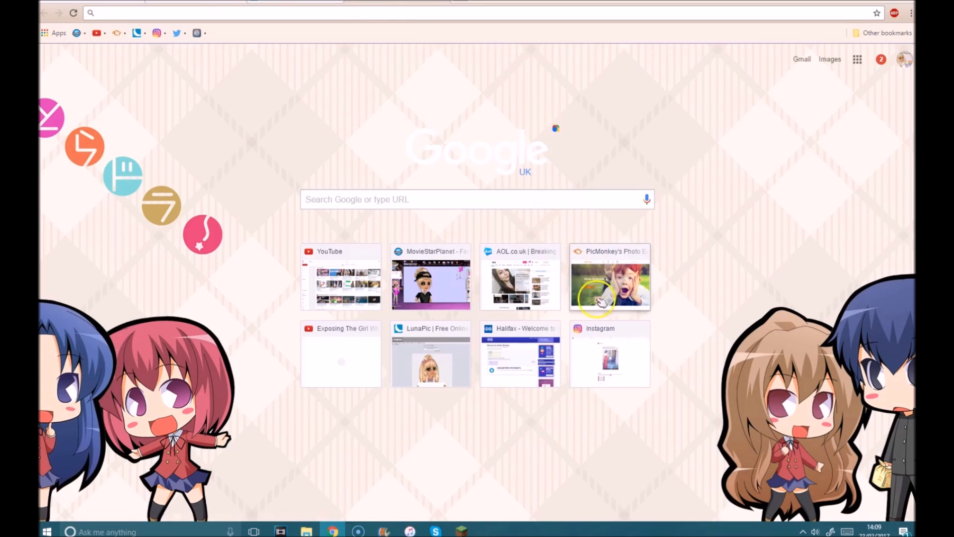
left_click(607, 281)
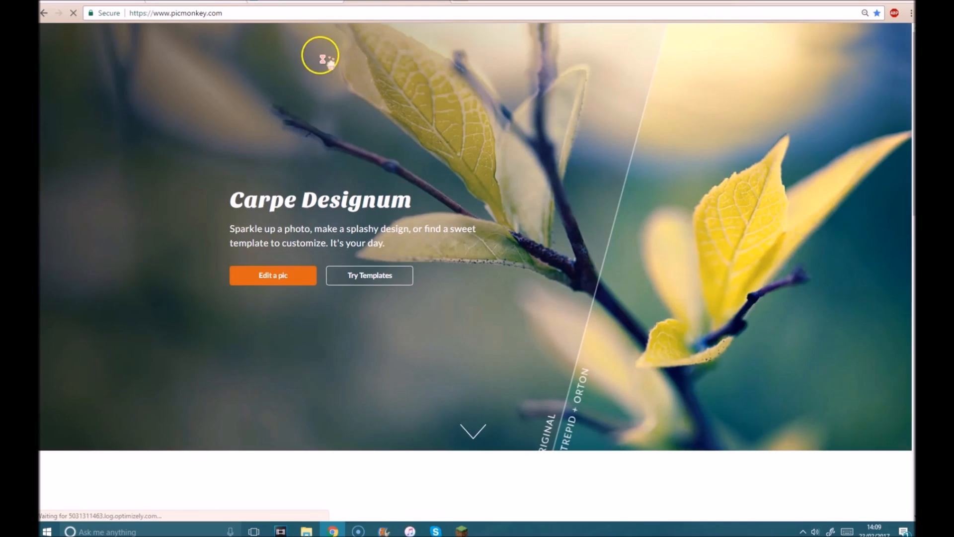
left_click(405, 39)
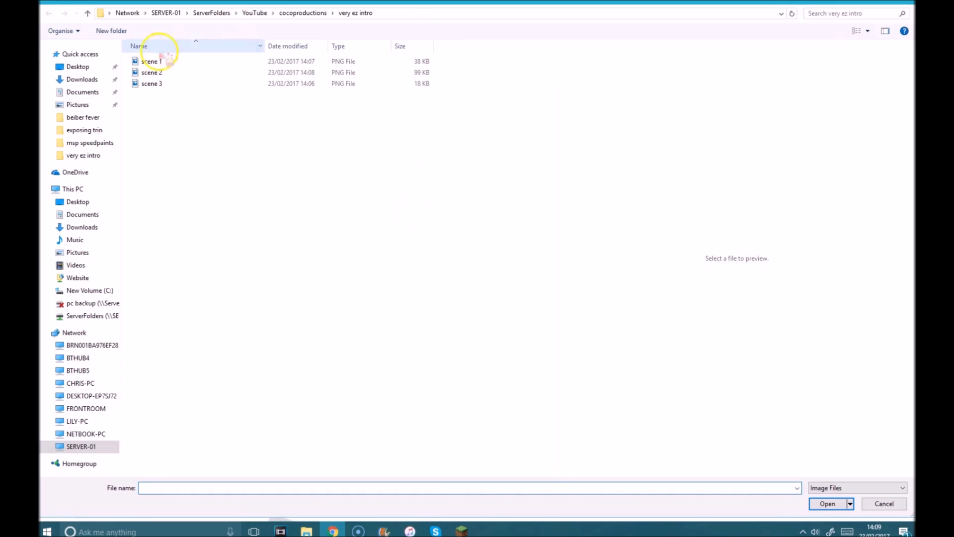
left_click(296, 13)
double_click(222, 289)
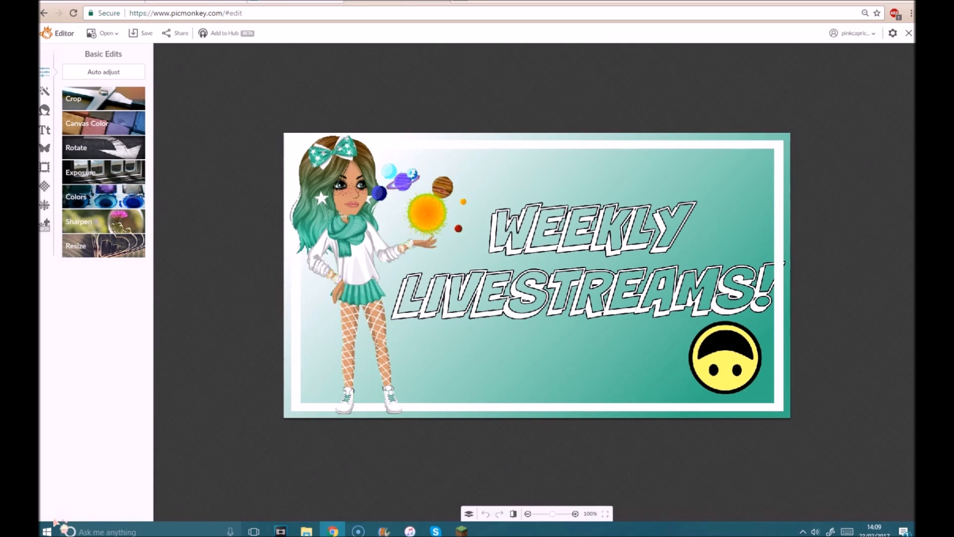
left_click(82, 99)
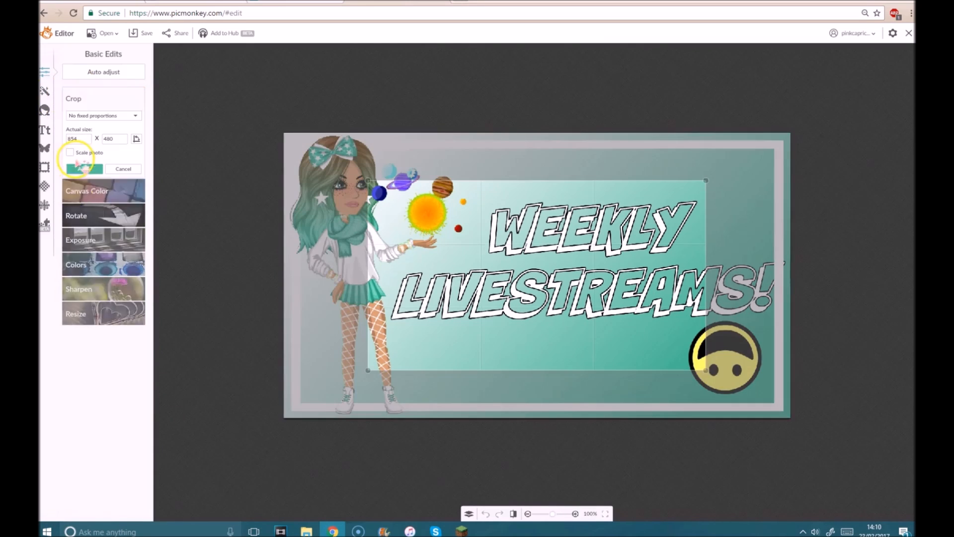
type("1280")
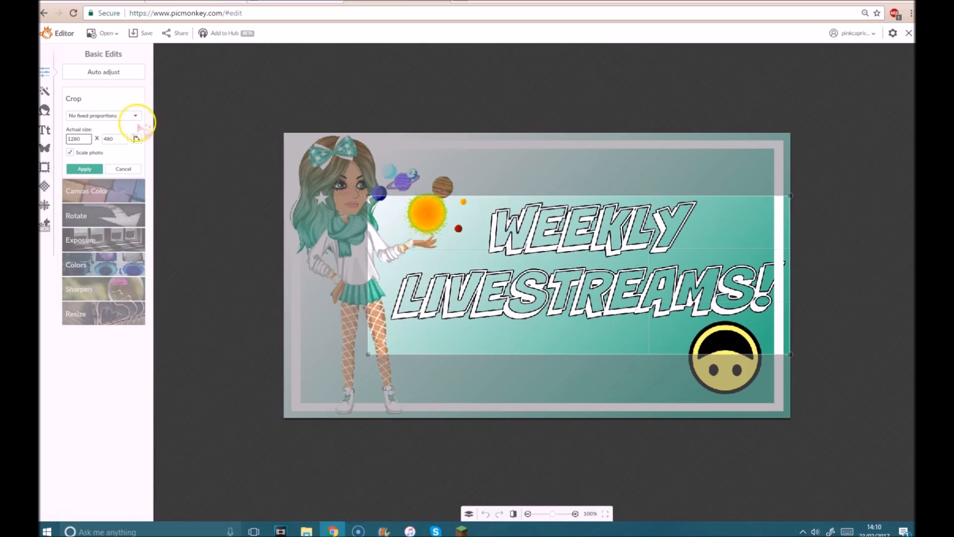
key("Tab")
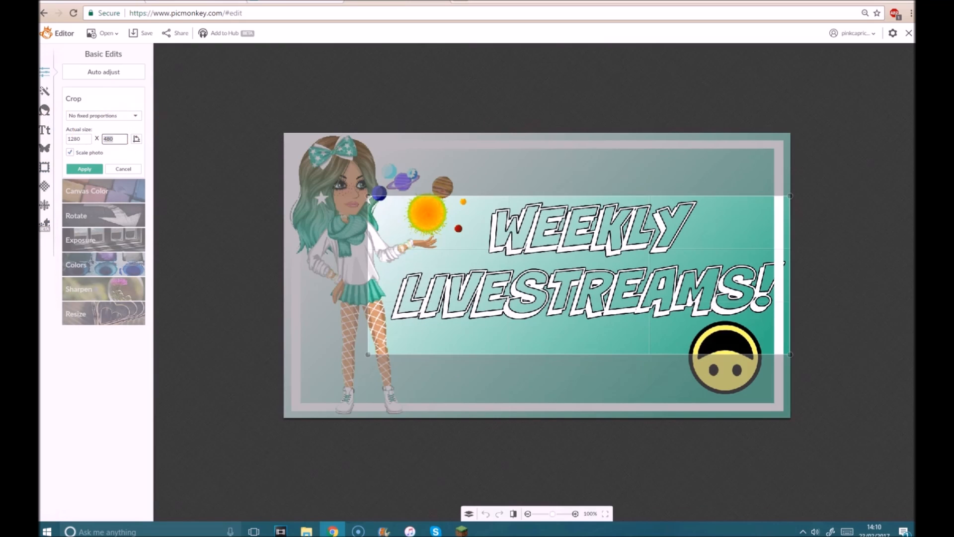
type("170")
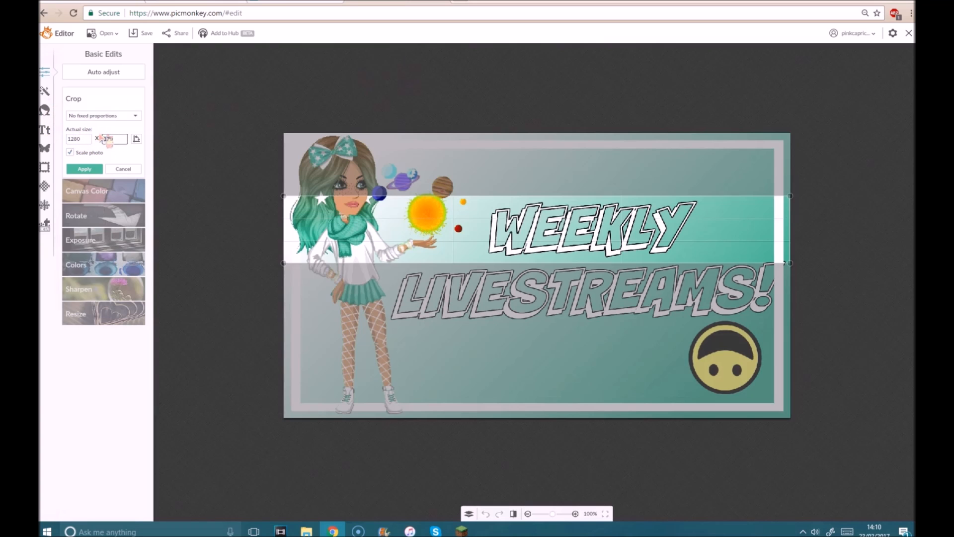
type("70")
key("BackSpace")
type("20")
left_click_drag(596, 255, 520, 177)
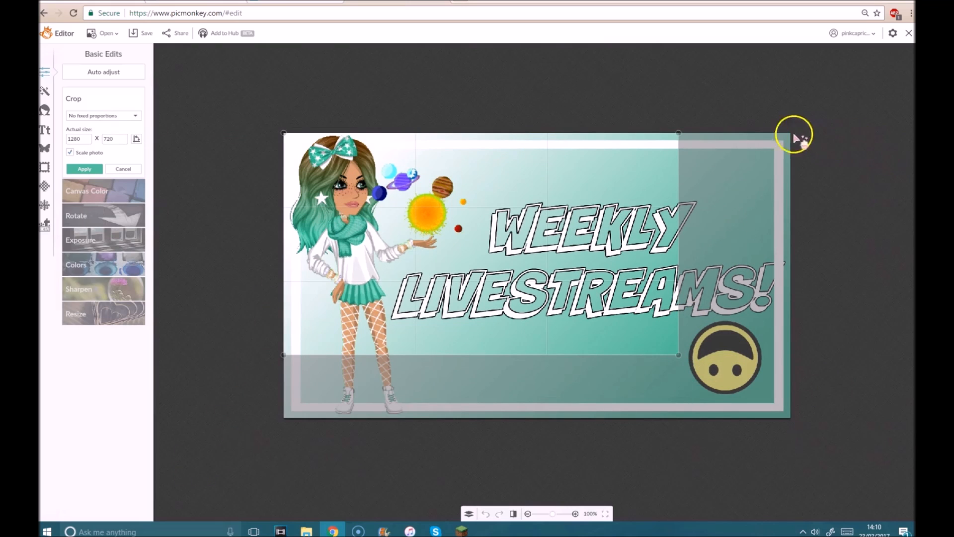
left_click(121, 168)
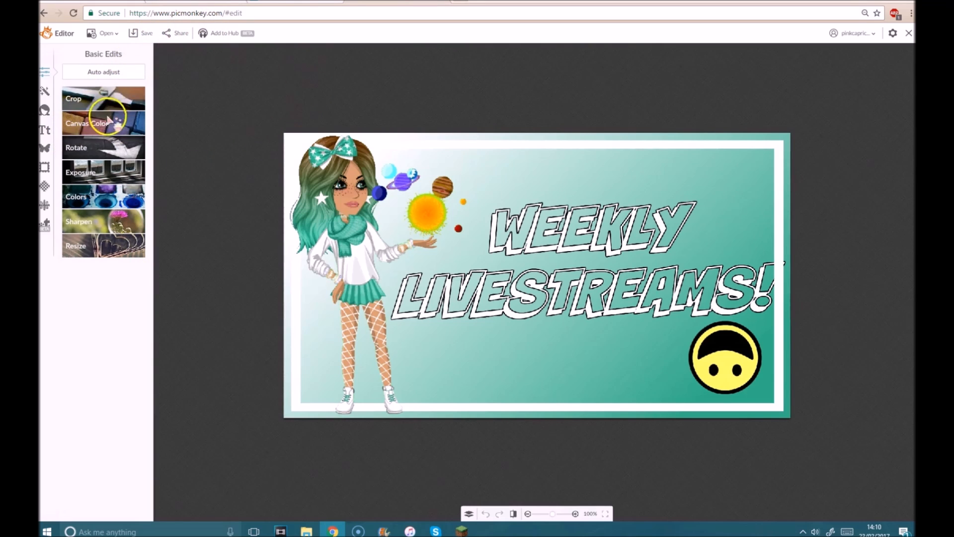
Cover the whole picture with a pale pink canvas colour.
left_click(87, 124)
left_click_drag(102, 155, 105, 151)
left_click(87, 202)
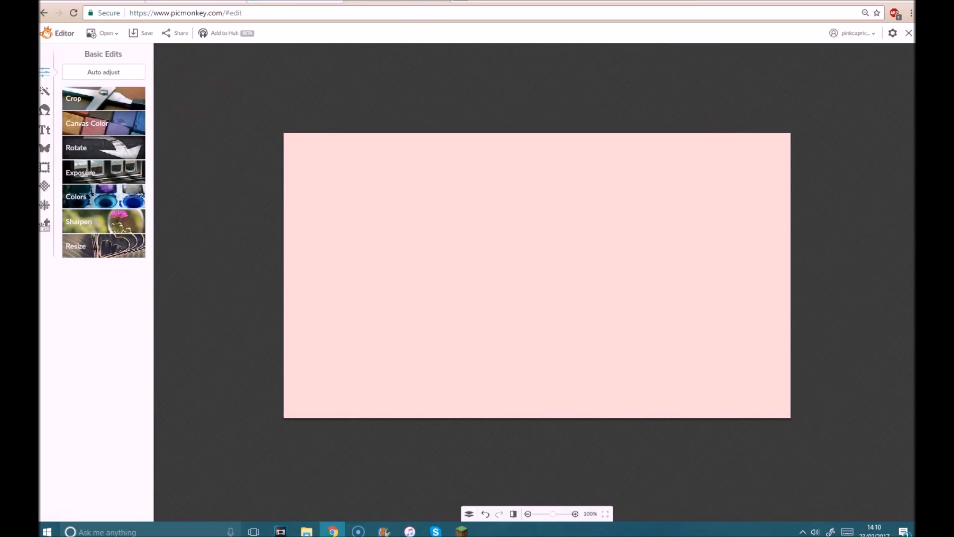
Add the purple nebula Space texture to the pink background with its fade at 87%.
left_click(46, 187)
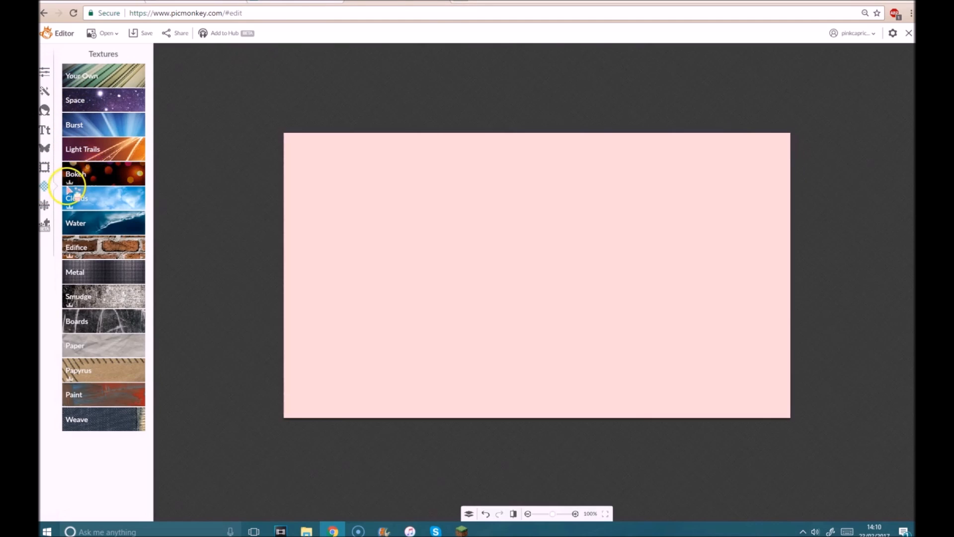
left_click(89, 105)
left_click(98, 108)
left_click(98, 110)
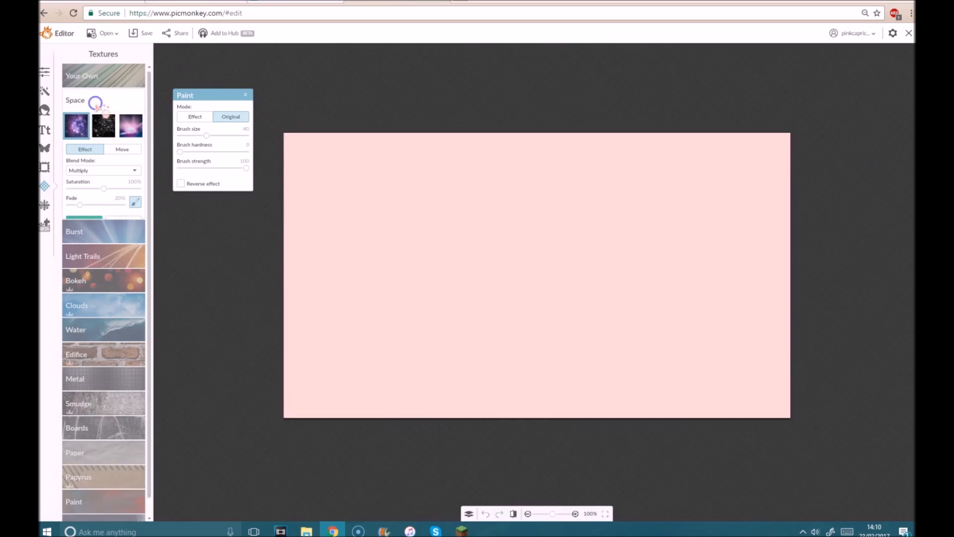
left_click_drag(80, 205, 117, 208)
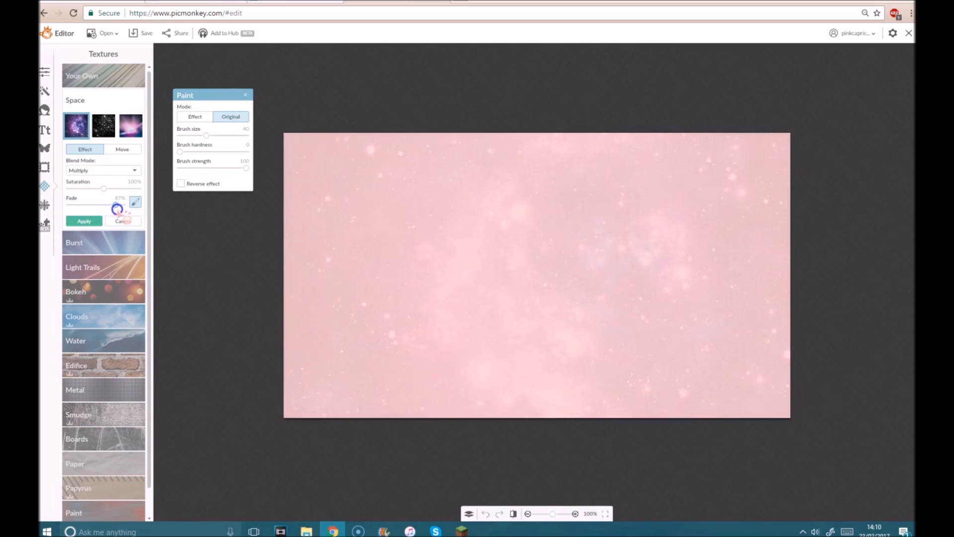
left_click(122, 149)
left_click(93, 165)
left_click(92, 220)
Add a Bokeh texture and a faded Light Trails texture to the background.
left_click(109, 164)
left_click(85, 326)
left_click(107, 149)
left_click_drag(81, 277, 107, 283)
left_click(81, 296)
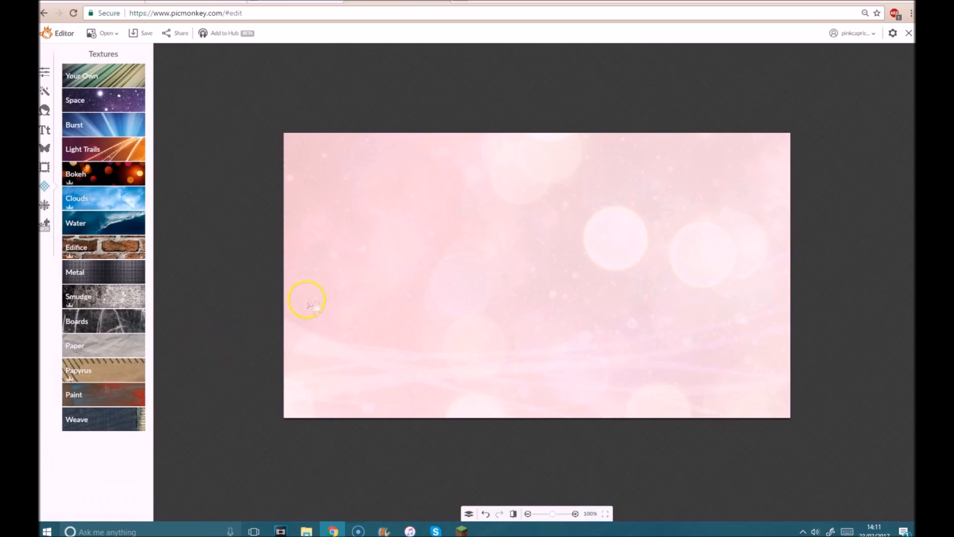
Apply the Dark Edges effect in black with size 70, intensity 61% and fade 40%.
left_click(45, 72)
left_click(45, 92)
scroll(94, 159, "down", 1)
left_click(110, 292)
left_click_drag(69, 378, 101, 380)
left_click_drag(96, 332, 112, 333)
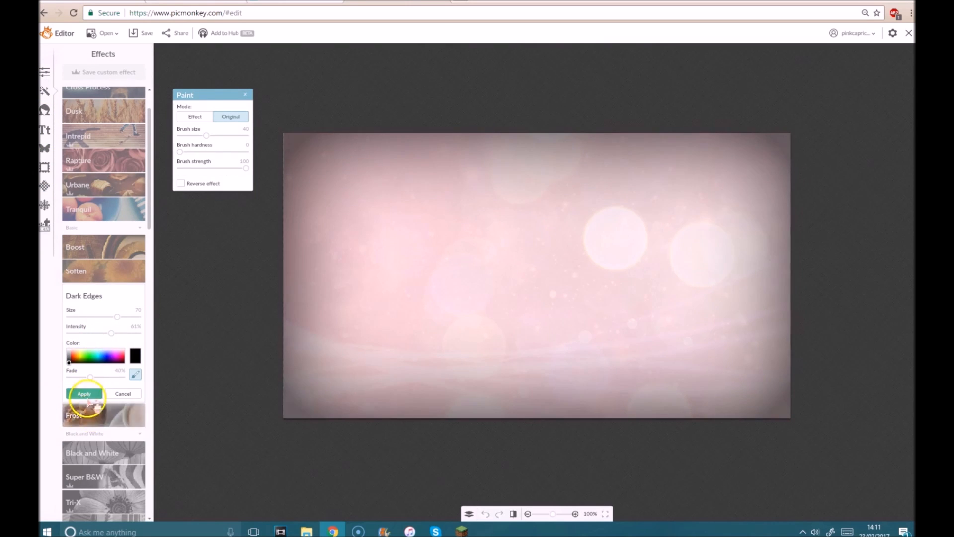
left_click(84, 394)
Add "scene 1" from the "very ez intro" folder as an overlay on the background.
left_click(45, 149)
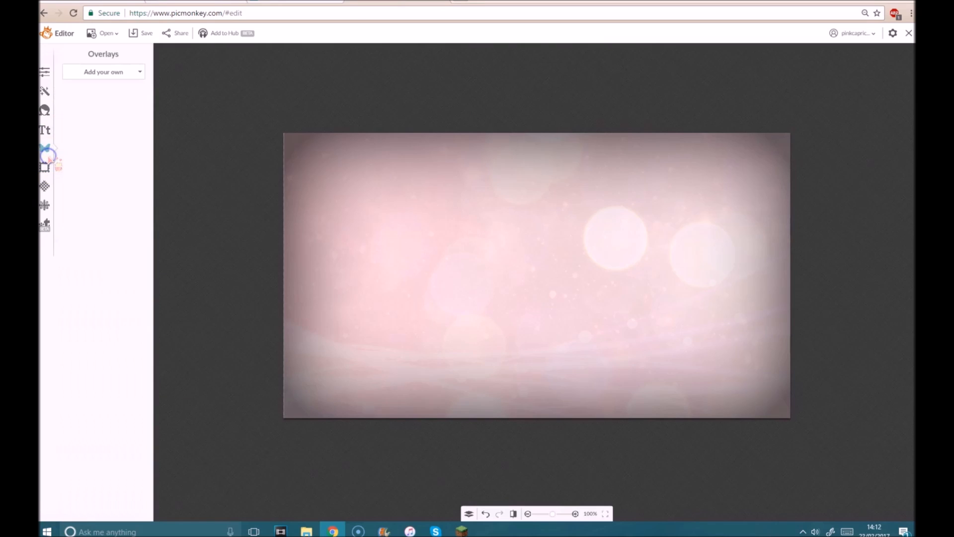
left_click(109, 73)
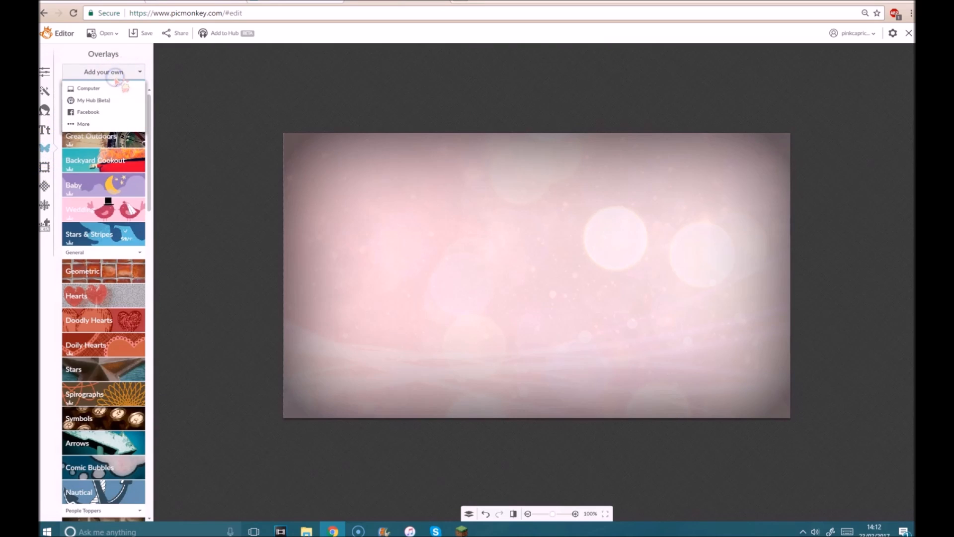
left_click(108, 88)
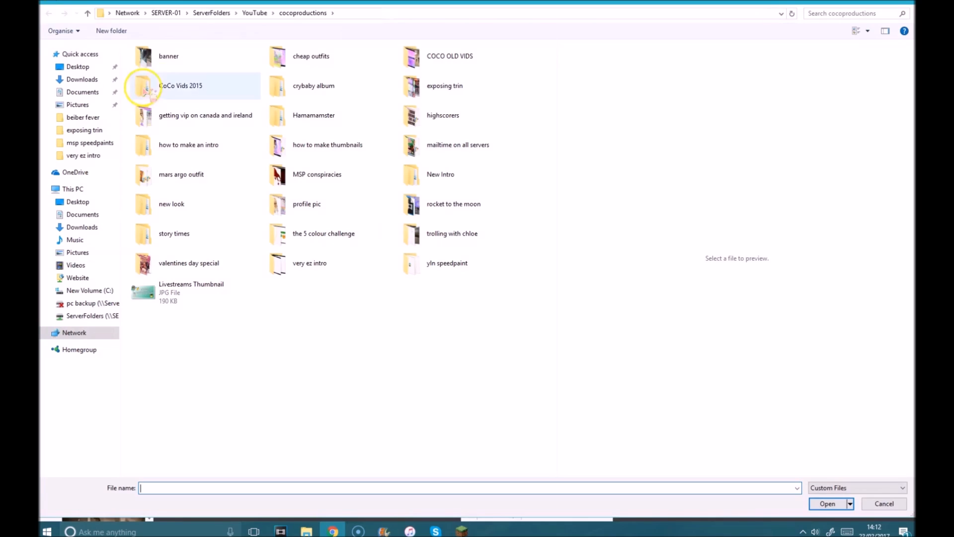
left_click(89, 154)
double_click(158, 61)
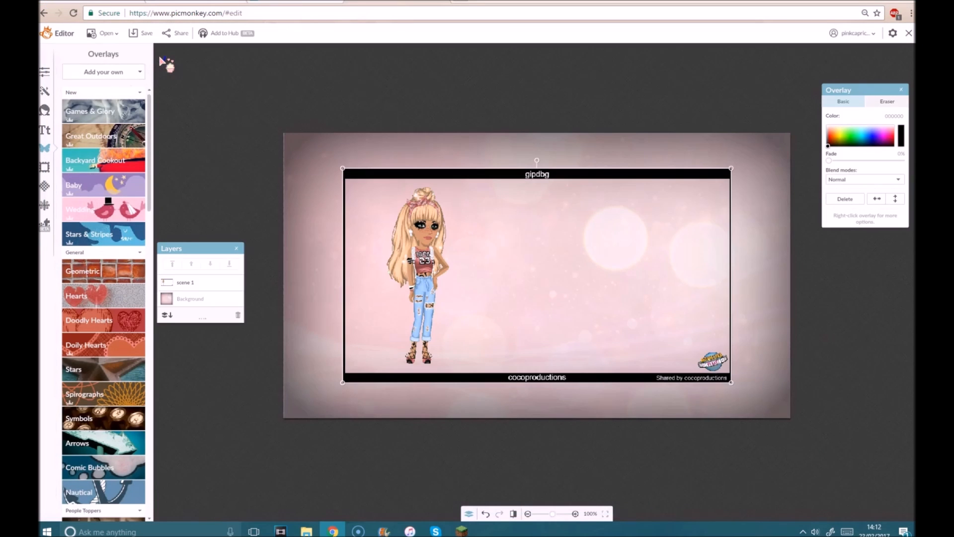
Erase the overlay's black frame, captions and logo with eraser size 78, and switch to the brush that restores erased parts.
left_click(885, 101)
left_click_drag(843, 136, 885, 137)
mouse_move(618, 192)
left_mouse_down()
mouse_move(642, 171)
mouse_move(736, 212)
mouse_move(691, 402)
left_mouse_up()
mouse_move(569, 400)
left_mouse_down()
mouse_move(491, 422)
mouse_move(473, 411)
mouse_move(556, 389)
mouse_move(473, 396)
left_mouse_up()
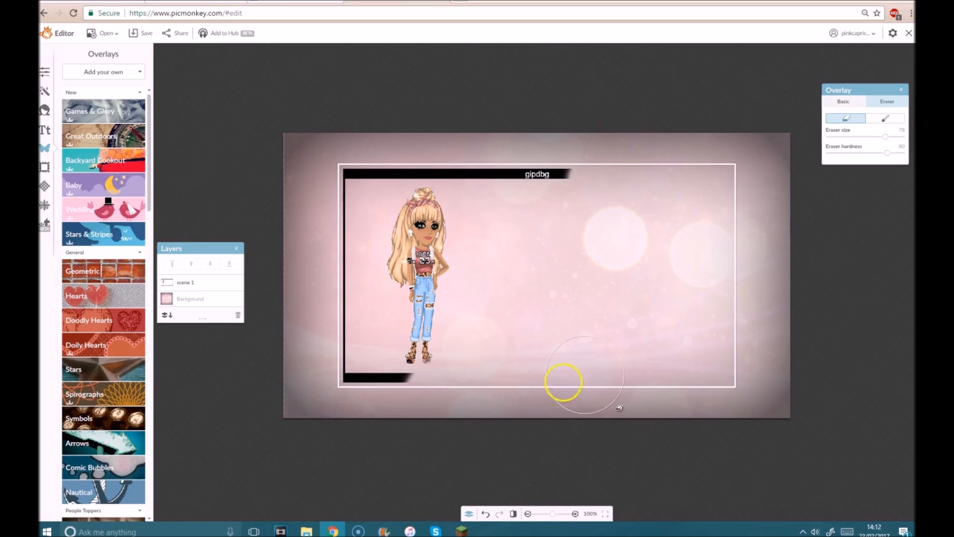
mouse_move(341, 404)
left_mouse_down()
mouse_move(410, 403)
mouse_move(337, 392)
mouse_move(343, 198)
mouse_move(377, 147)
mouse_move(569, 143)
mouse_move(720, 192)
left_mouse_up()
left_click(887, 122)
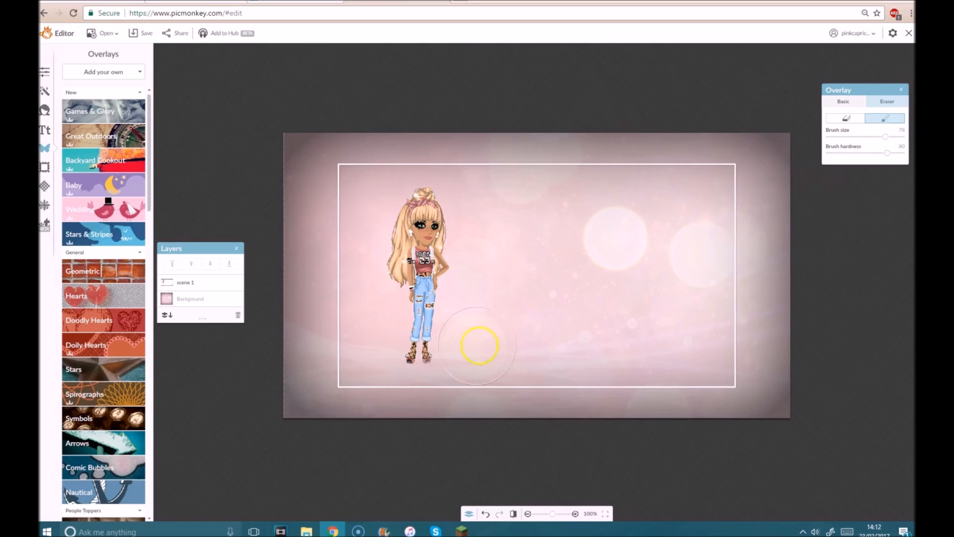
Finish restoring the scene 1 character, deselect the overlay and save the image as JPEG "1" in the "very ez intro" folder.
left_click(510, 330)
left_click(348, 454)
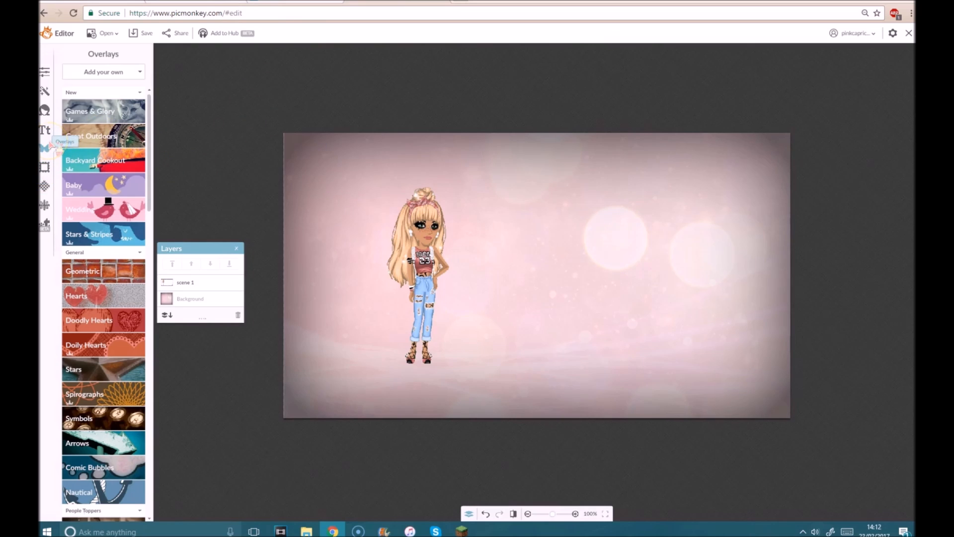
left_click(148, 31)
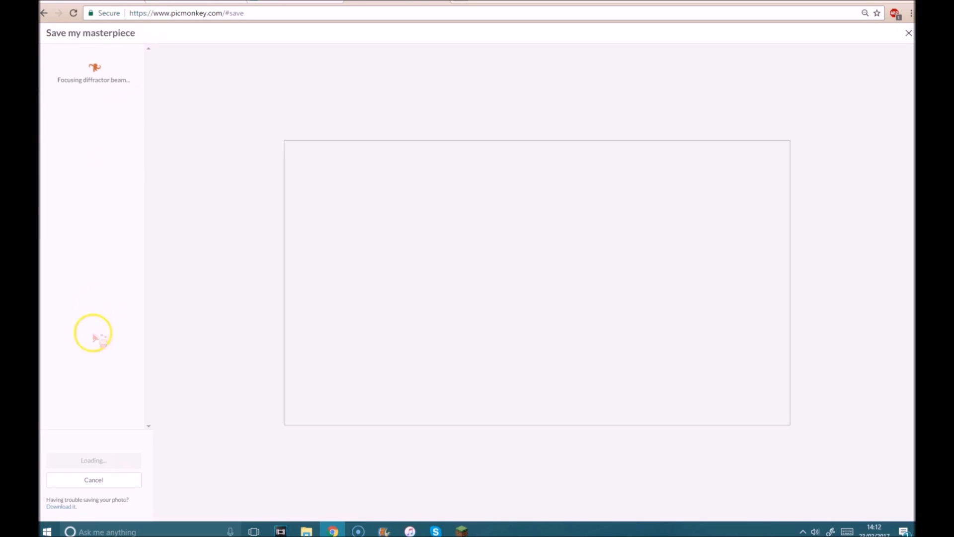
left_click(98, 456)
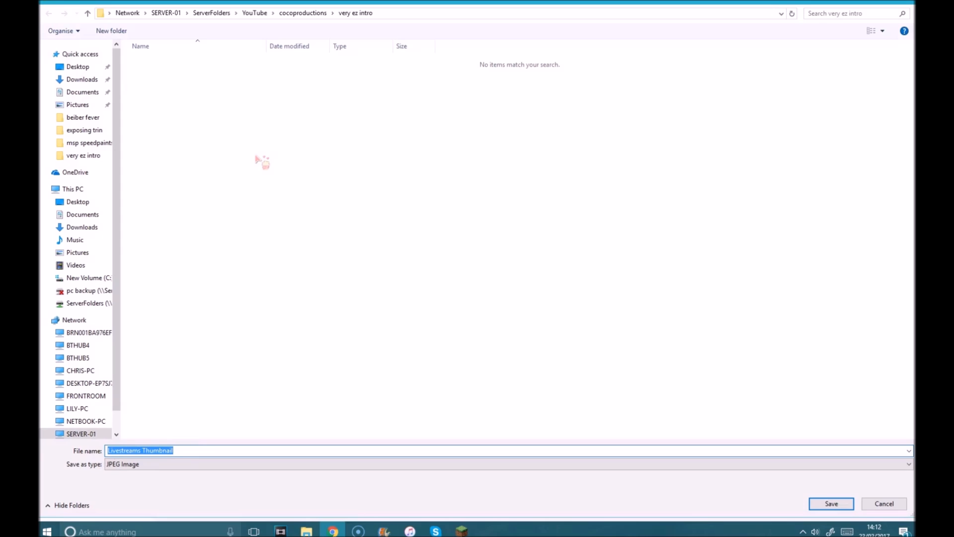
key("Return")
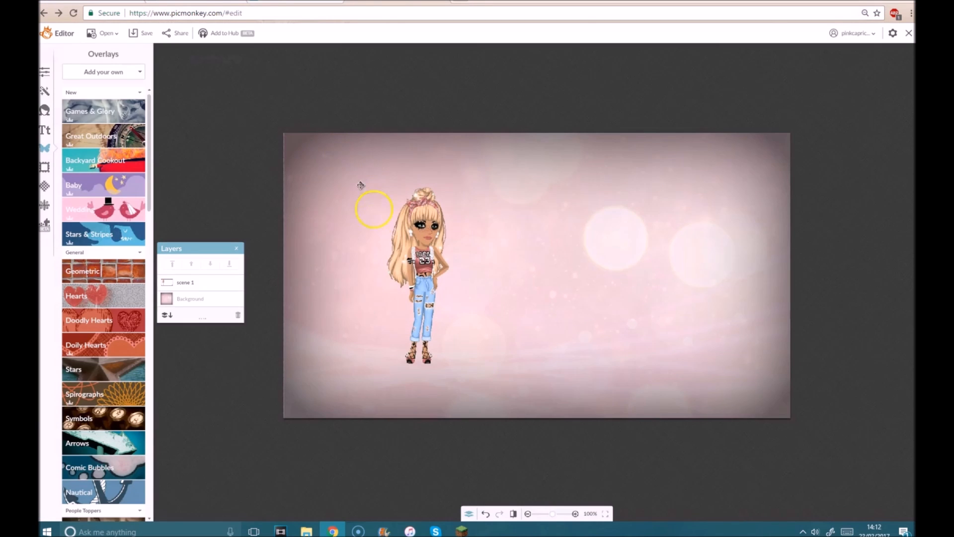
Add "scene 2" from the "very ez intro" folder as an overlay and delete the scene 1 layer.
left_click(102, 72)
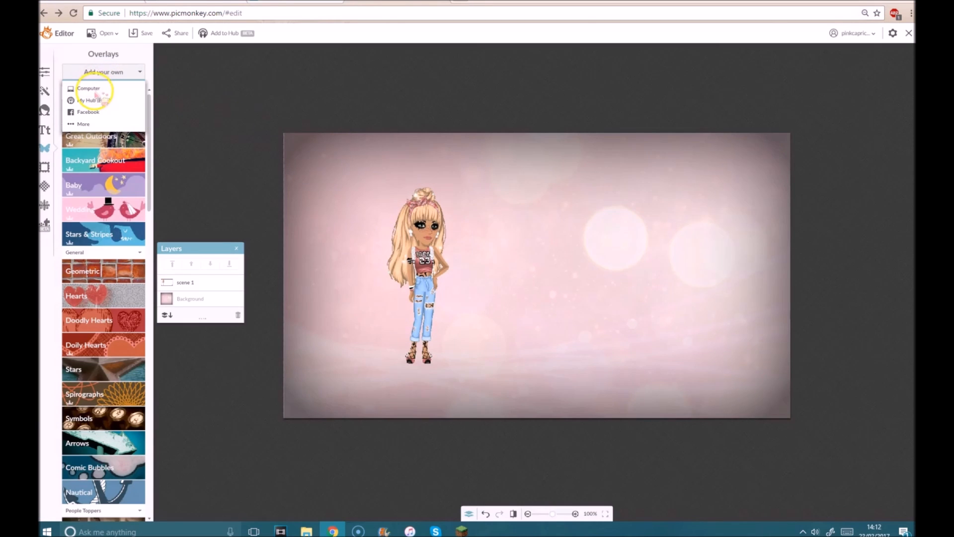
left_click(94, 89)
left_click(200, 82)
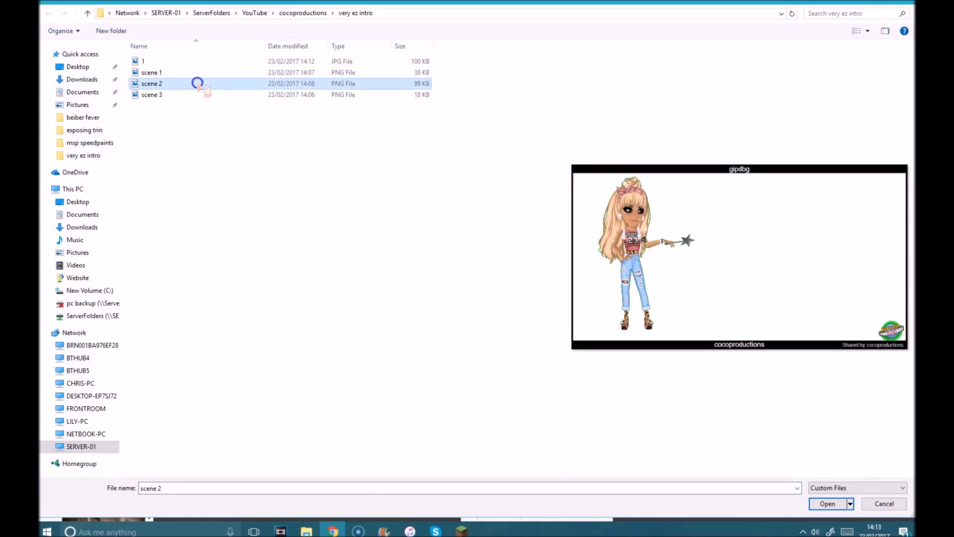
double_click(197, 84)
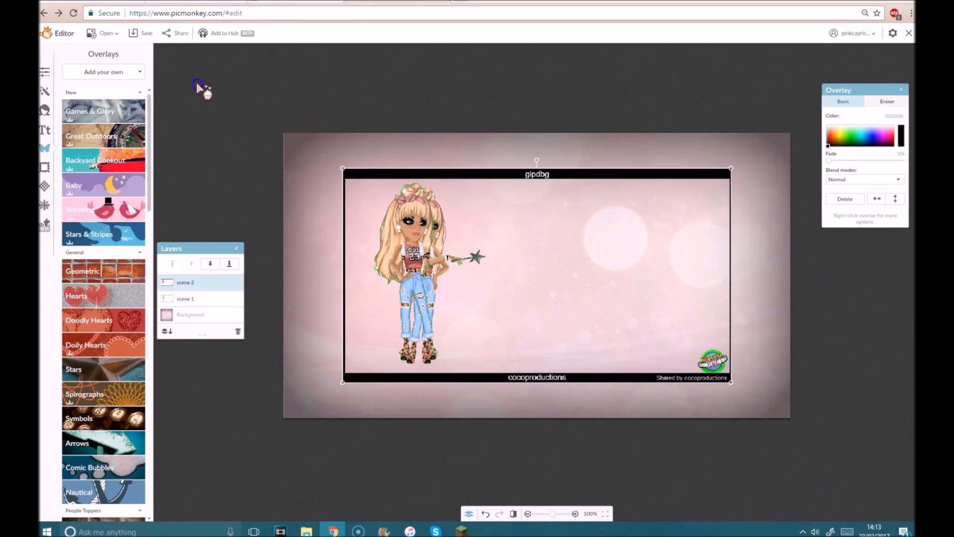
left_click(201, 298)
left_click(237, 331)
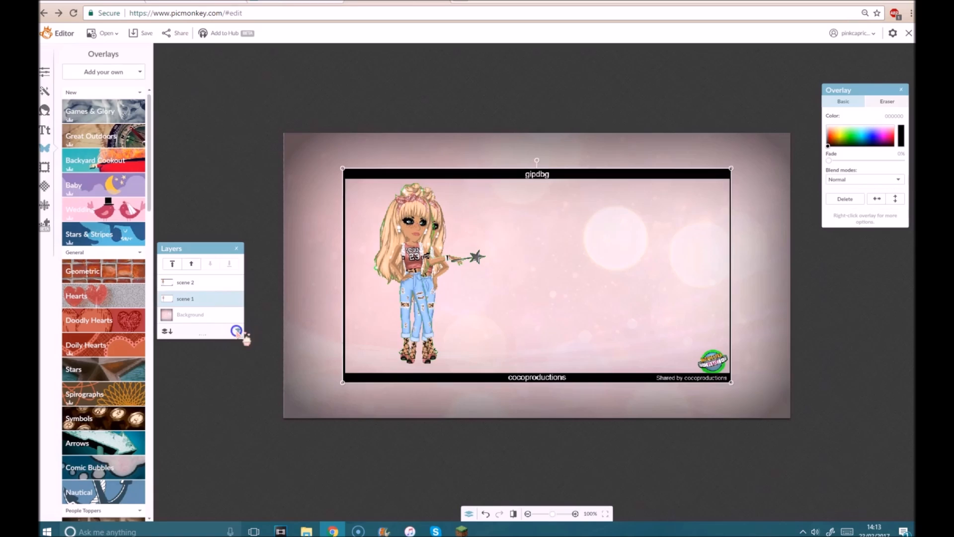
Erase the black frame, captions and logo from the scene 2 overlay with eraser size 78.
left_click(887, 101)
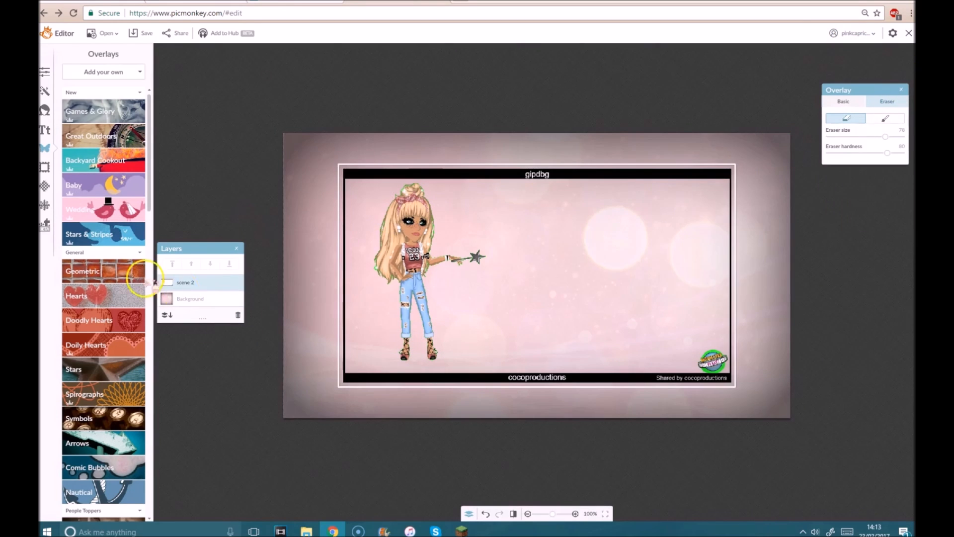
left_click(470, 514)
left_click(469, 514)
mouse_move(497, 153)
left_mouse_down()
mouse_move(751, 149)
mouse_move(718, 401)
mouse_move(422, 424)
mouse_move(616, 392)
mouse_move(328, 415)
mouse_move(336, 374)
mouse_move(350, 395)
mouse_move(405, 396)
mouse_move(352, 380)
mouse_move(325, 325)
mouse_move(332, 154)
mouse_move(433, 111)
mouse_move(502, 105)
mouse_move(493, 149)
mouse_move(328, 143)
left_mouse_up()
Restore erased parts of the scene 2 character with the brush, erase the leftover above her head and deselect the overlay.
left_click(885, 120)
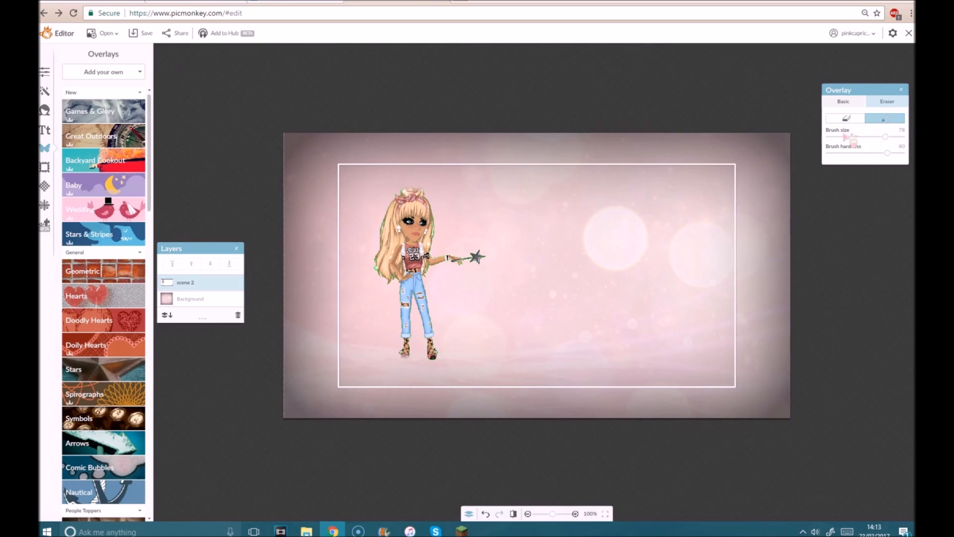
left_click_drag(401, 239, 415, 224)
left_click_drag(410, 322, 419, 324)
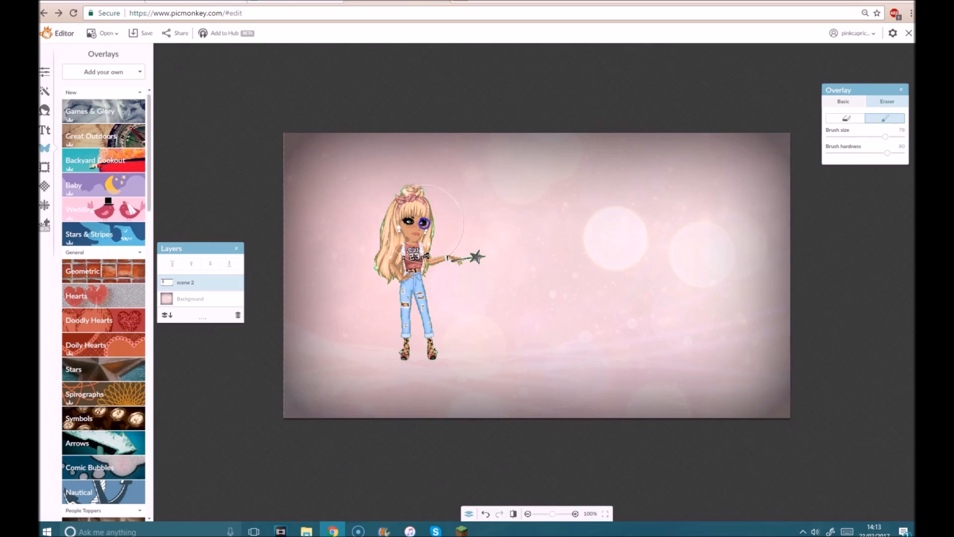
left_click_drag(419, 218, 420, 218)
left_click(851, 118)
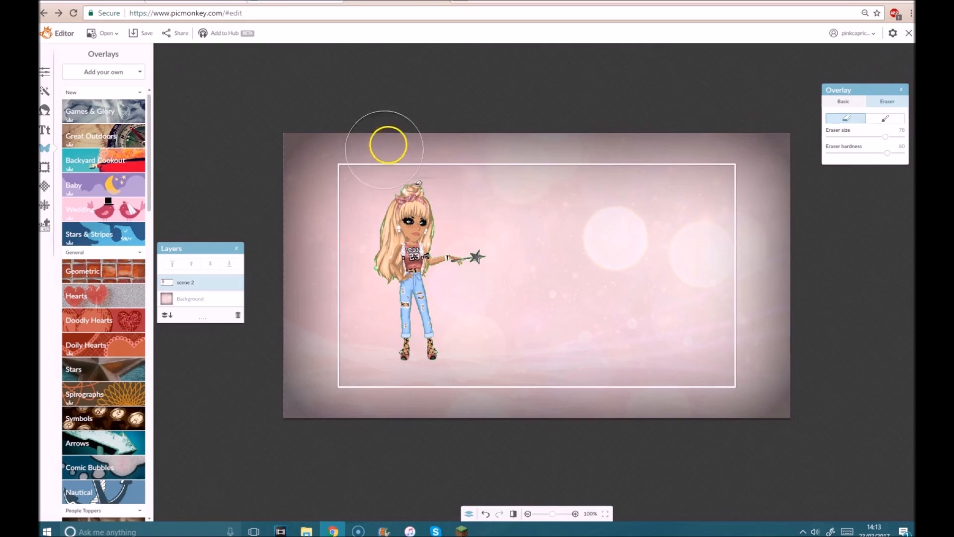
left_click_drag(425, 136, 418, 140)
left_click(314, 454)
Save the scene 2 image to the computer as JPEG "2" in the "very ez intro" folder.
left_click(142, 33)
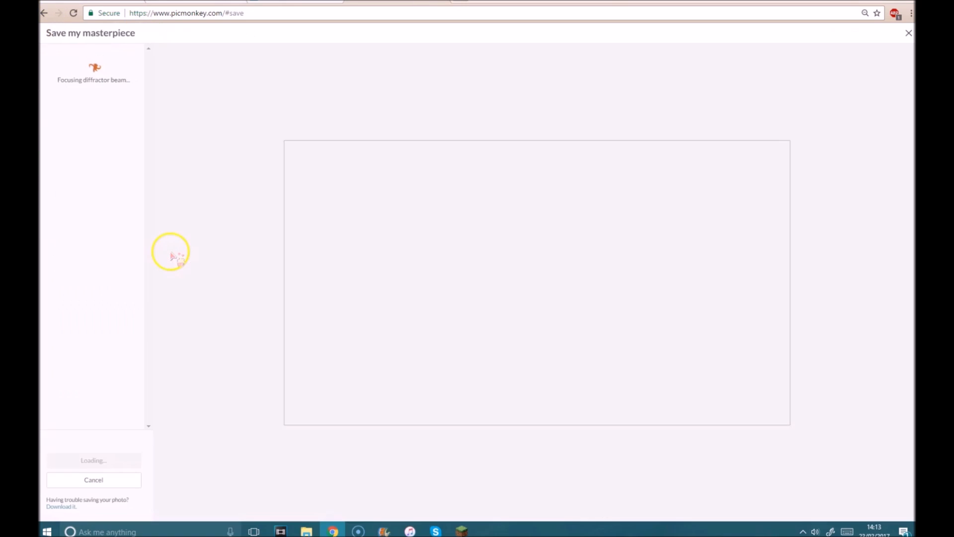
left_click(109, 461)
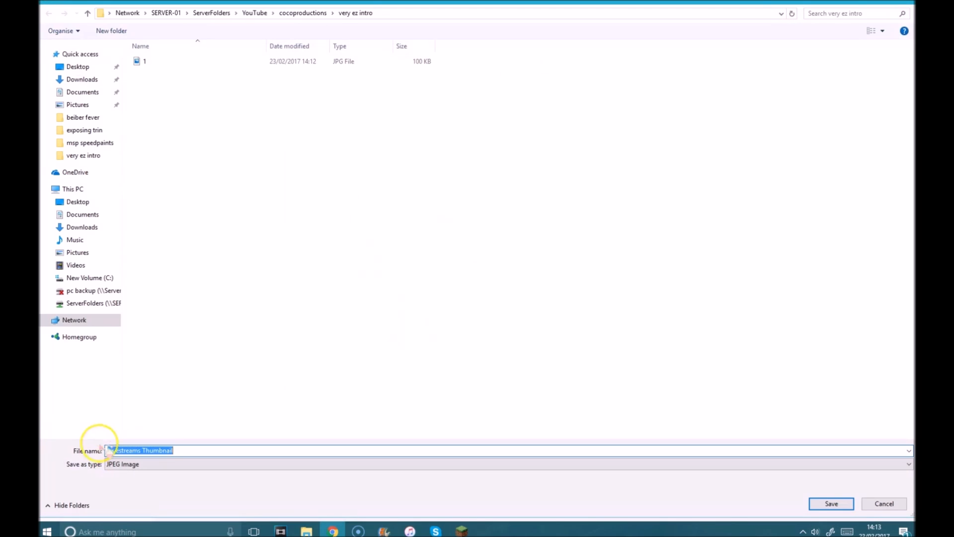
type("2")
key("Return")
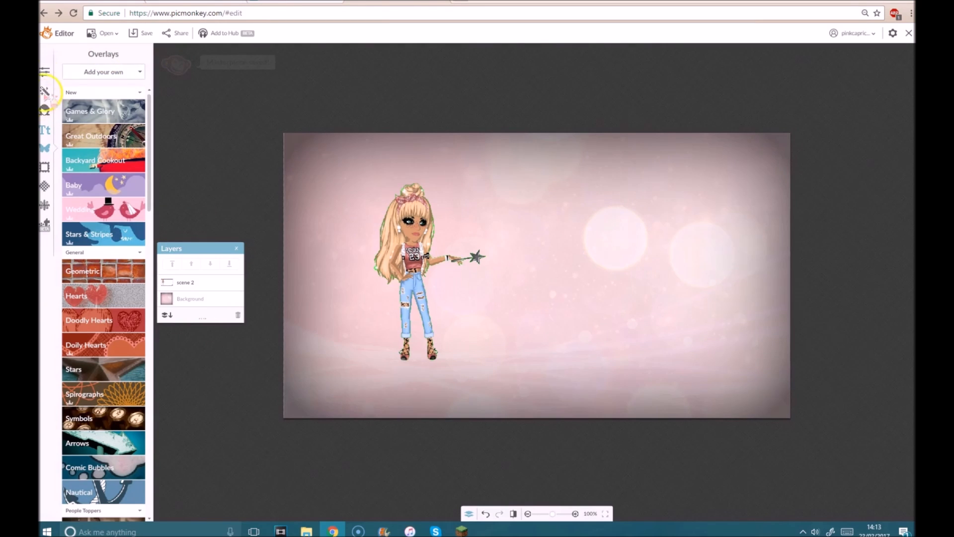
Add a Grand Hotel text box spanning the image width, with centred alignment and size 64.
left_click(45, 128)
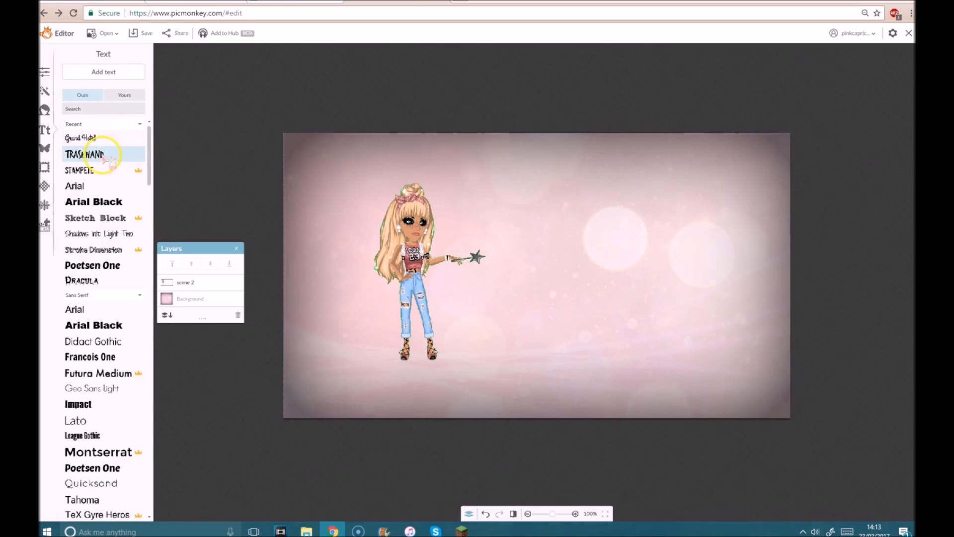
left_click(82, 138)
left_click(124, 70)
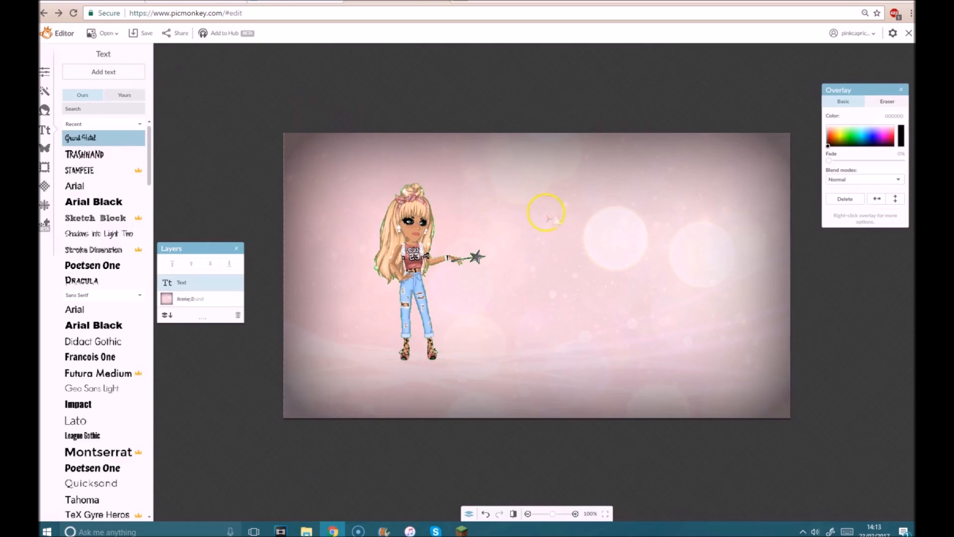
left_click_drag(580, 275, 791, 255)
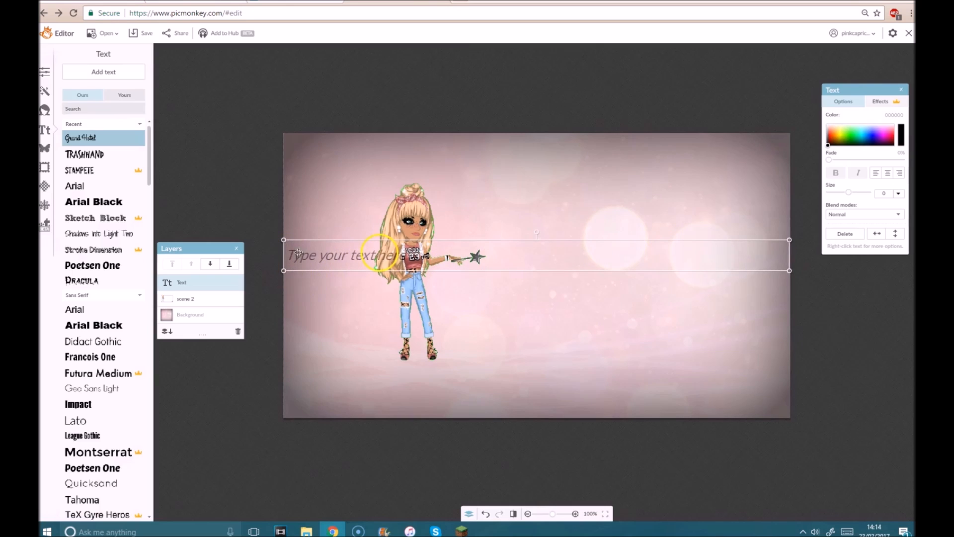
left_click(887, 173)
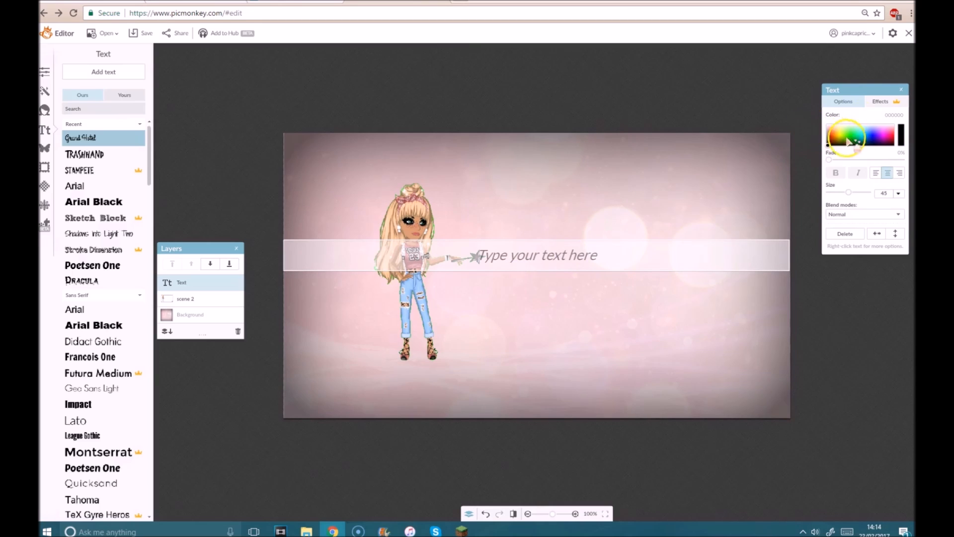
left_click_drag(849, 192, 854, 192)
Enter "Coco Productions" in the text box and deselect it.
left_click(599, 266)
type("Coco")
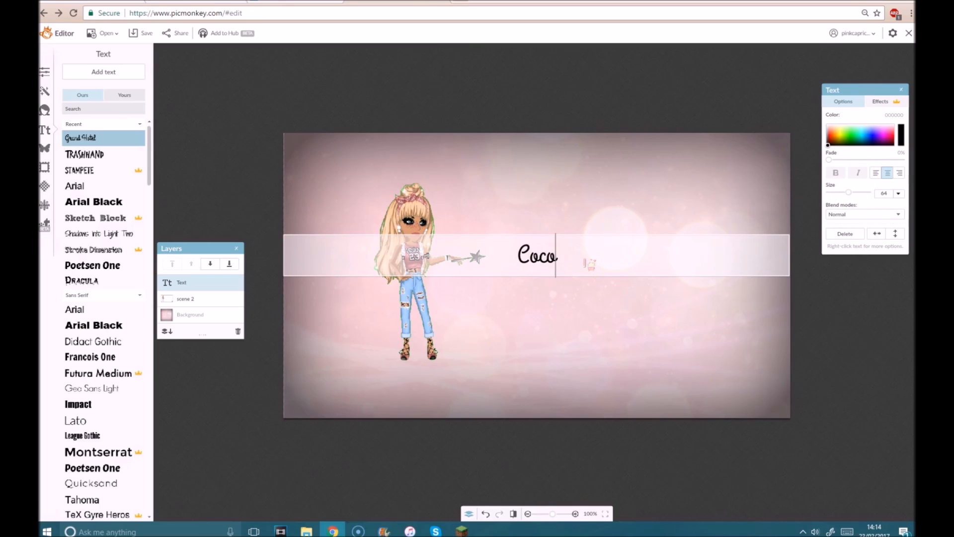
type(" Productios")
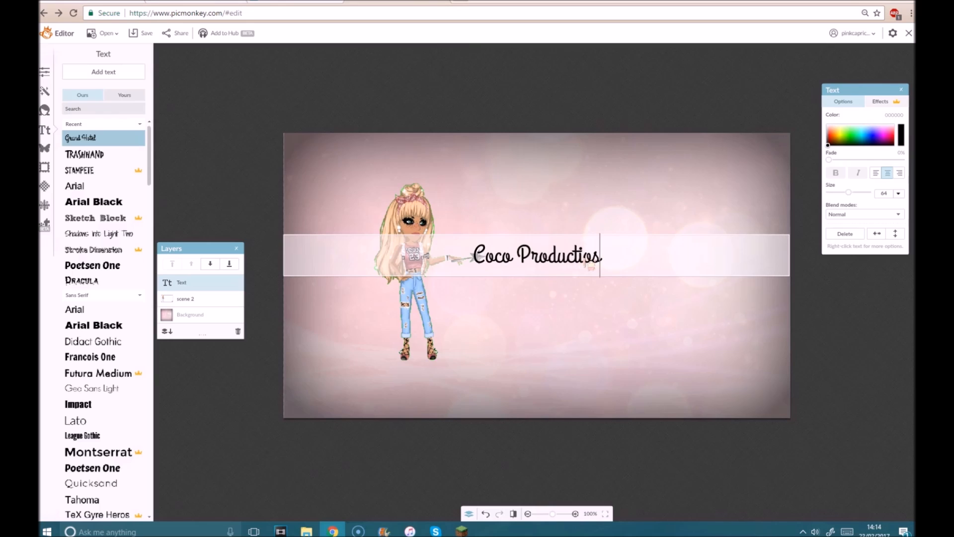
key("BackSpace")
type("ns")
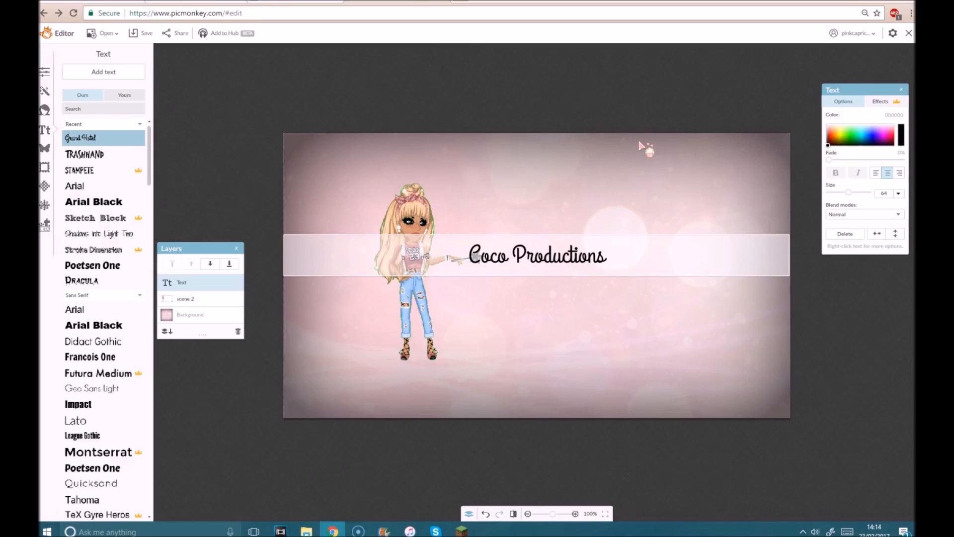
left_click(758, 459)
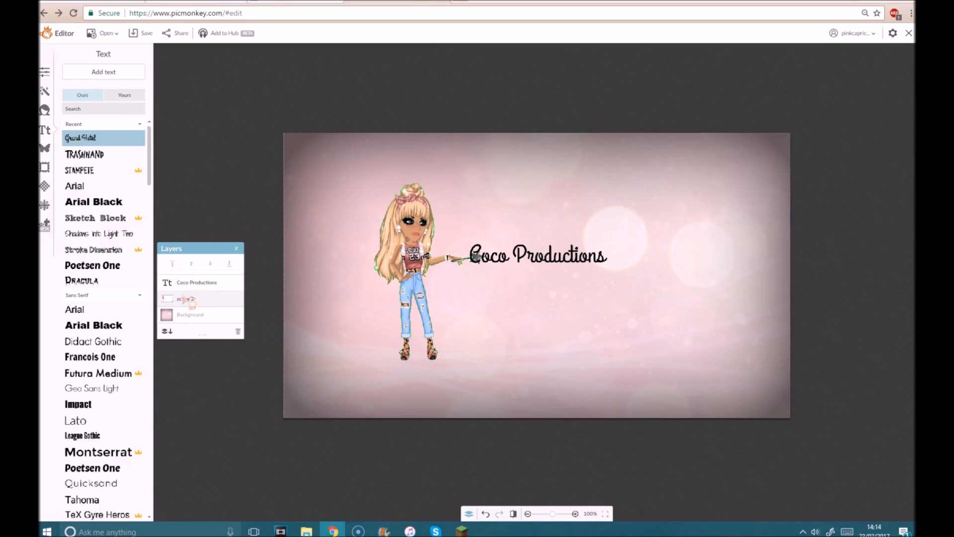
Move the scene 2 layer above the Coco Productions text and save the image as JPEG "3".
left_click_drag(184, 298, 189, 277)
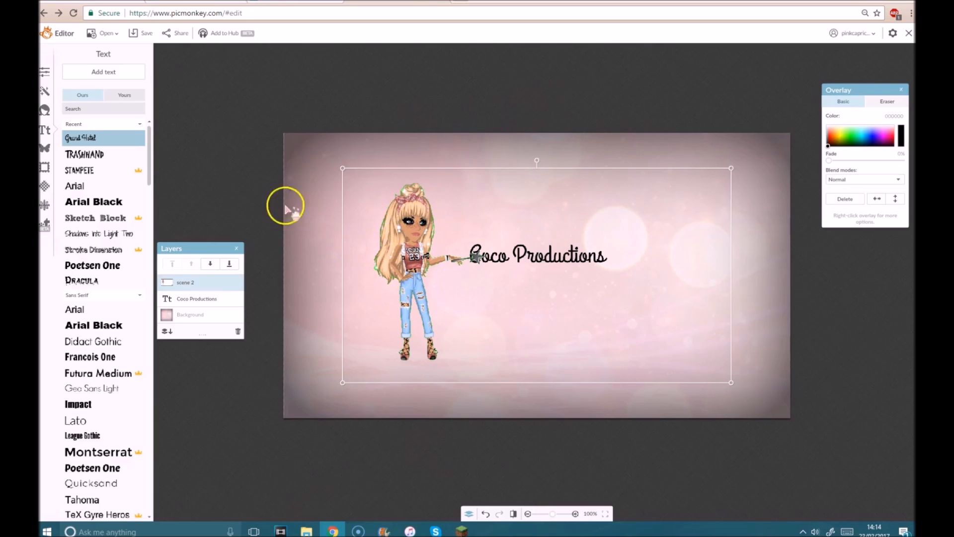
left_click(145, 35)
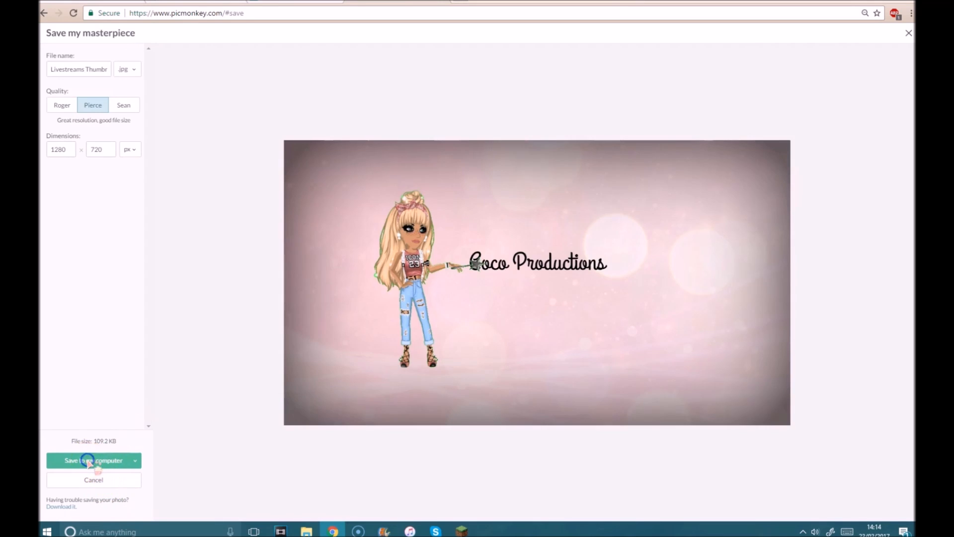
left_click(87, 460)
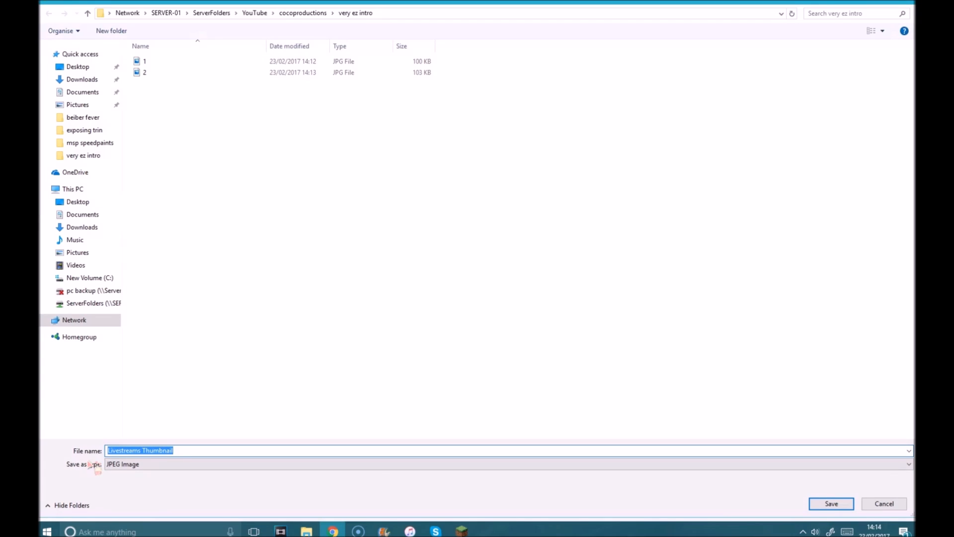
type("3")
key("Return")
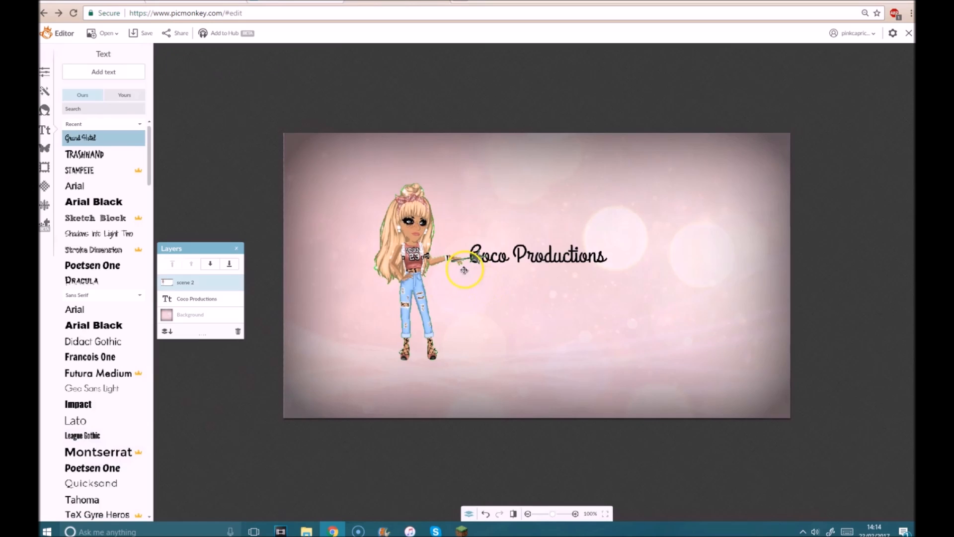
Recolour the scene 2 character as a solid white silhouette, trying the Subtract blend mode before setting it to Normal.
left_click(401, 265)
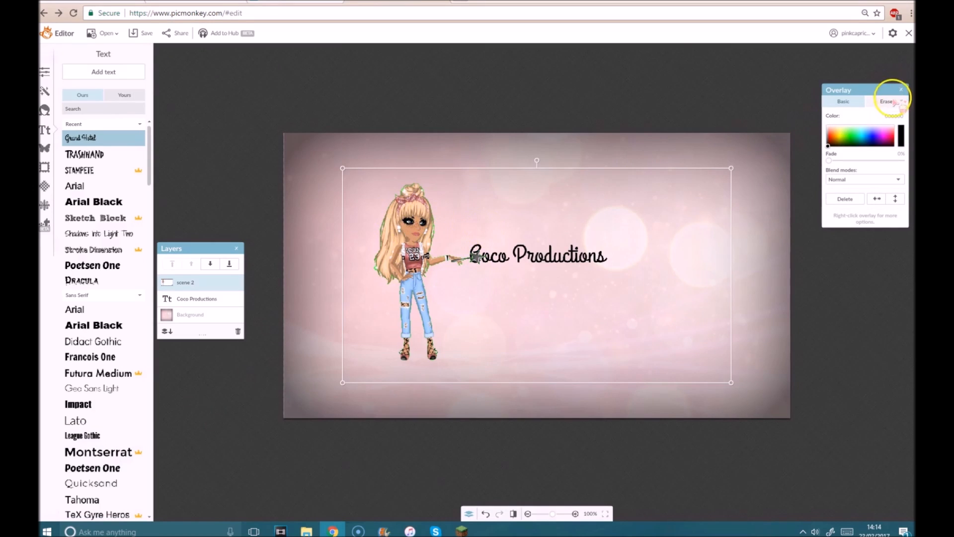
left_click(839, 179)
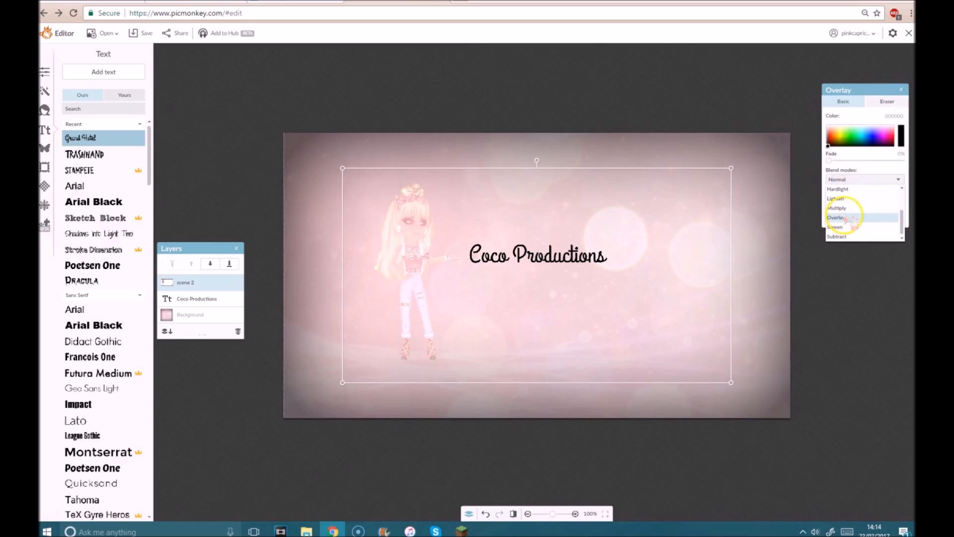
left_click(844, 236)
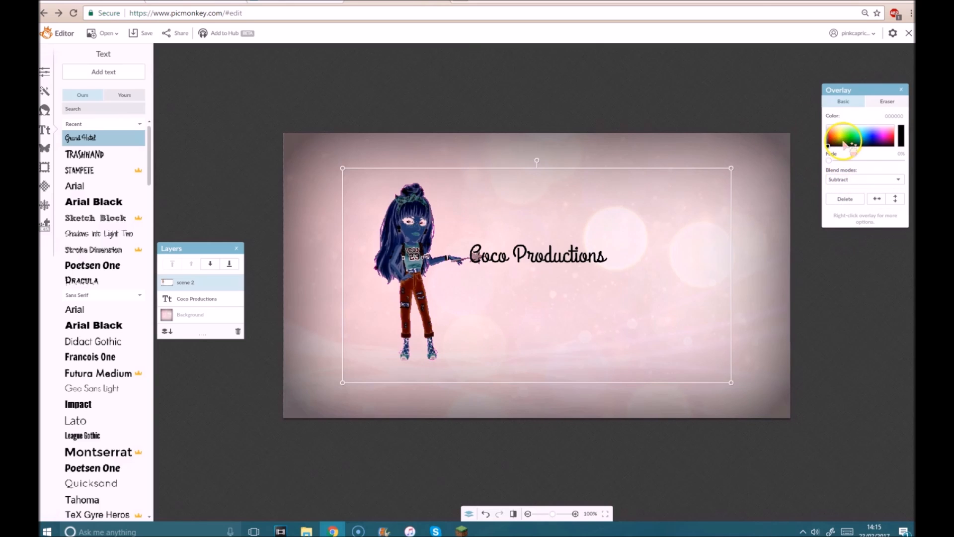
left_click(829, 128)
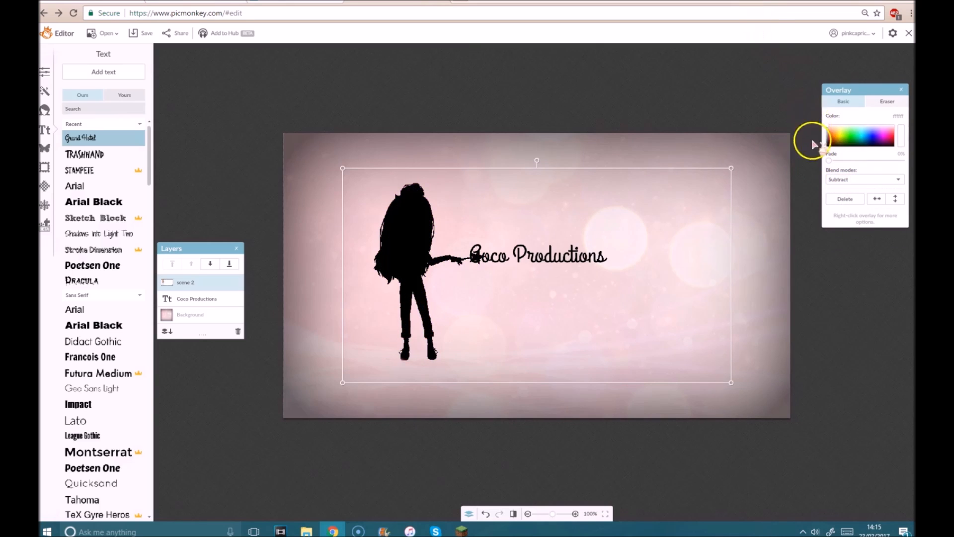
left_click(835, 179)
left_click(851, 187)
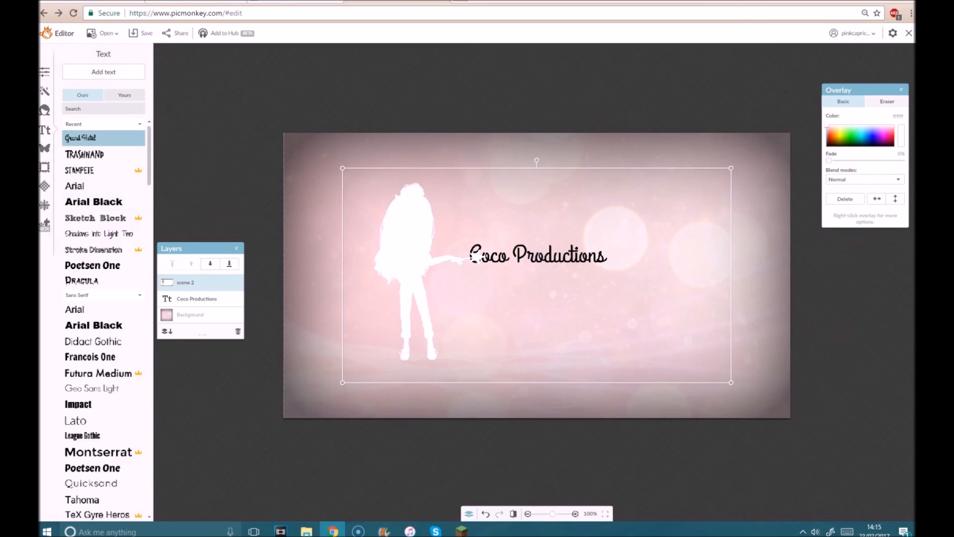
Save the white silhouette version to the computer as a 1280 x 720 JPG.
left_click(142, 32)
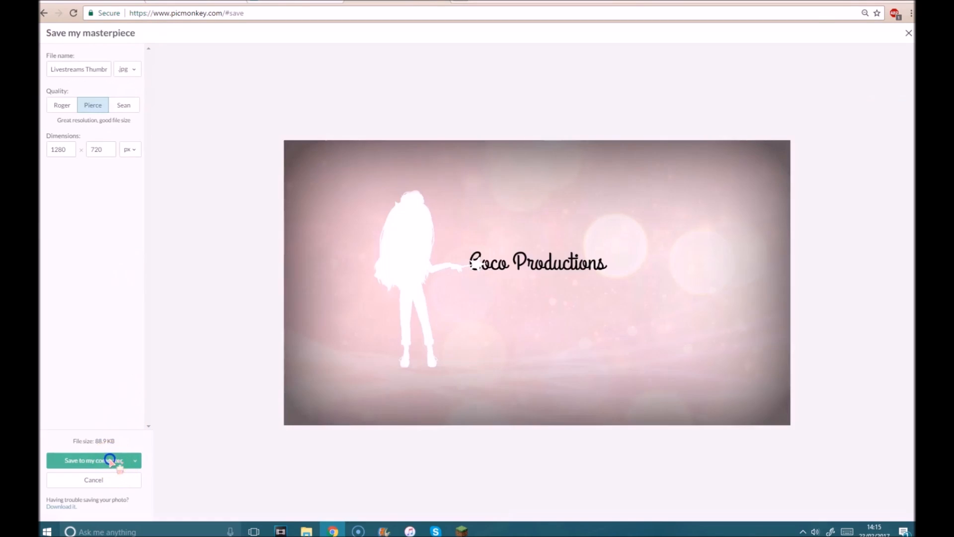
left_click(111, 457)
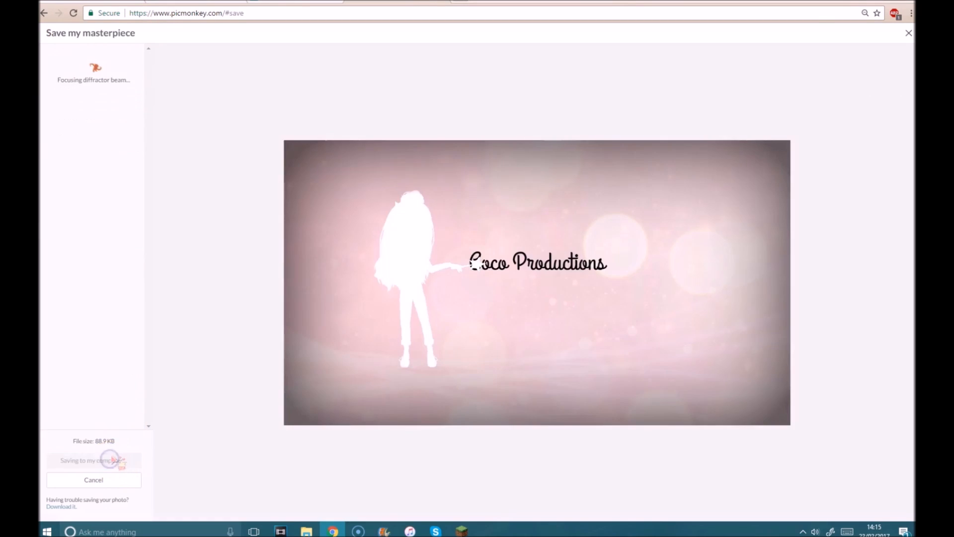
key("Return")
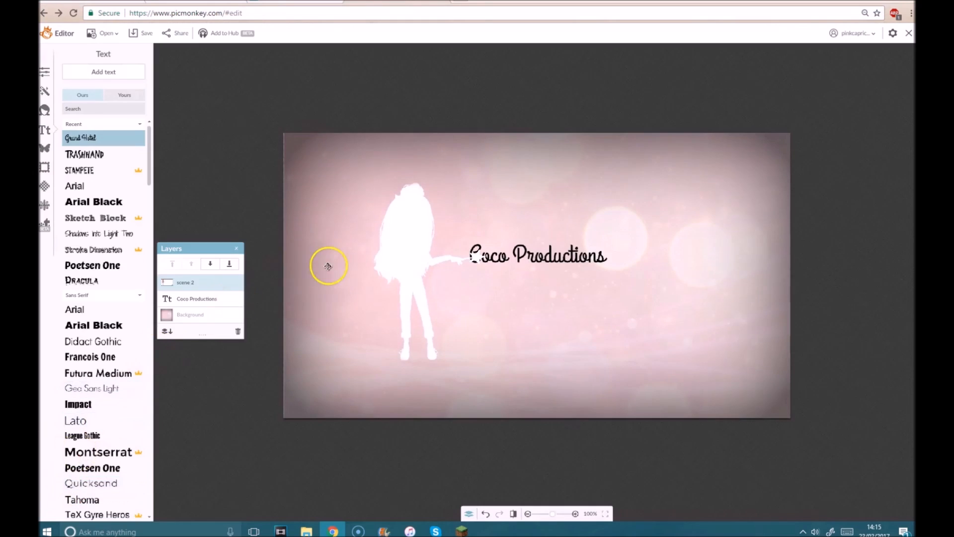
Delete the white silhouette layer and save the text-only image to the computer as "5".
left_click(383, 268)
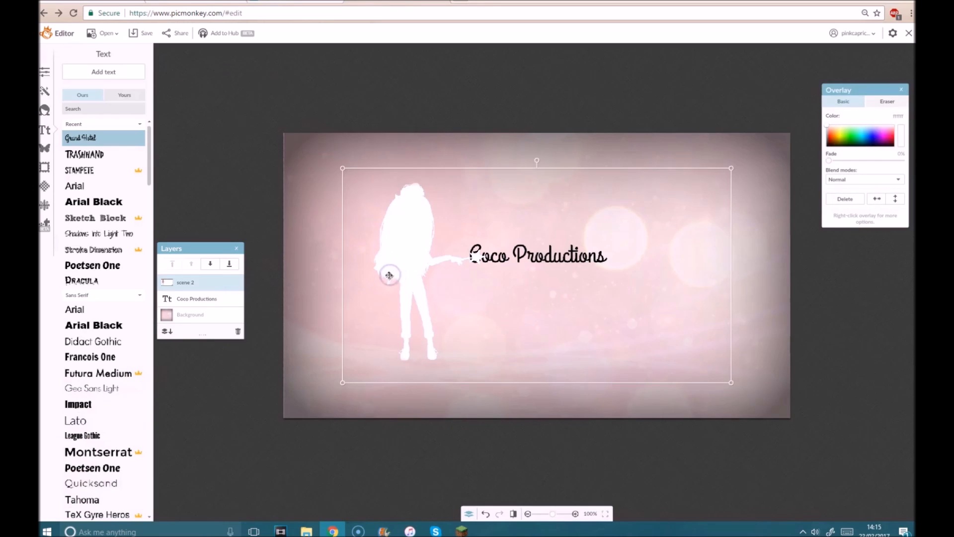
key("Delete")
left_click(142, 33)
left_click(95, 460)
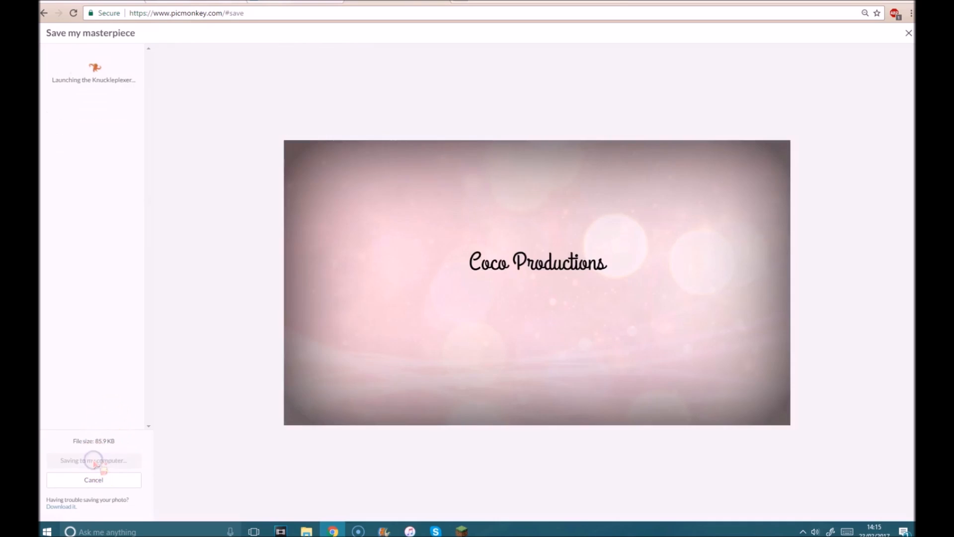
type("5")
key("Return")
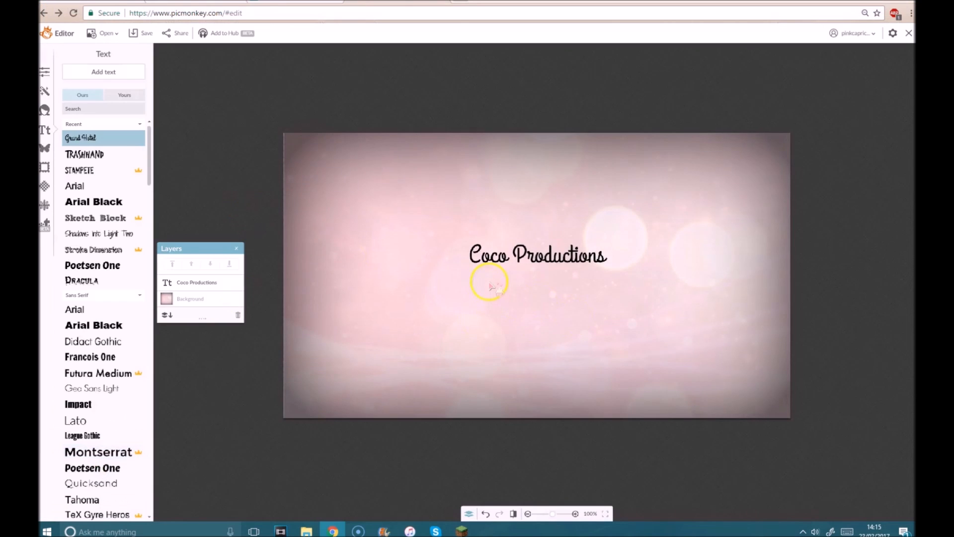
Enlarge the "Coco Productions" text to size 142 and save the image to the computer as "6".
left_click(490, 266)
double_click(519, 254)
left_click_drag(849, 192, 864, 189)
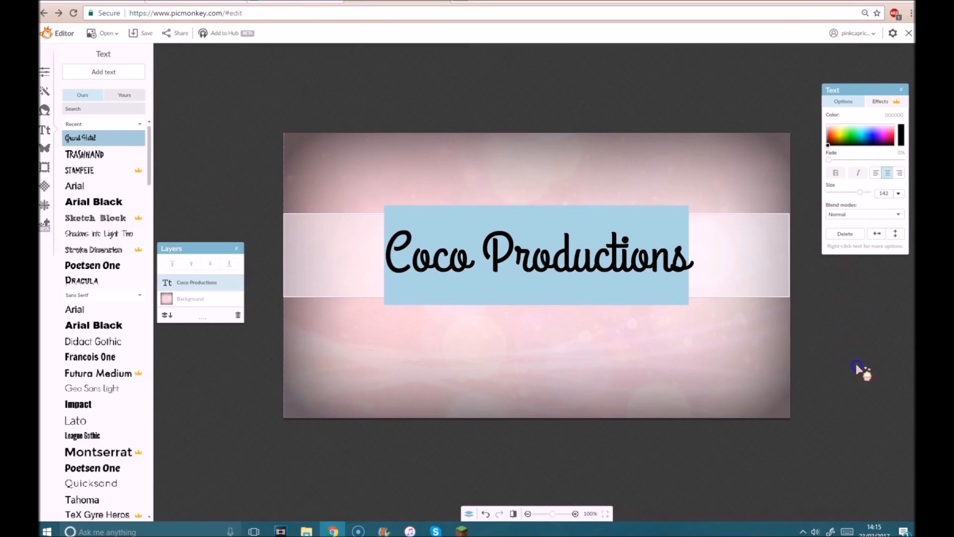
left_click(859, 370)
left_click(144, 34)
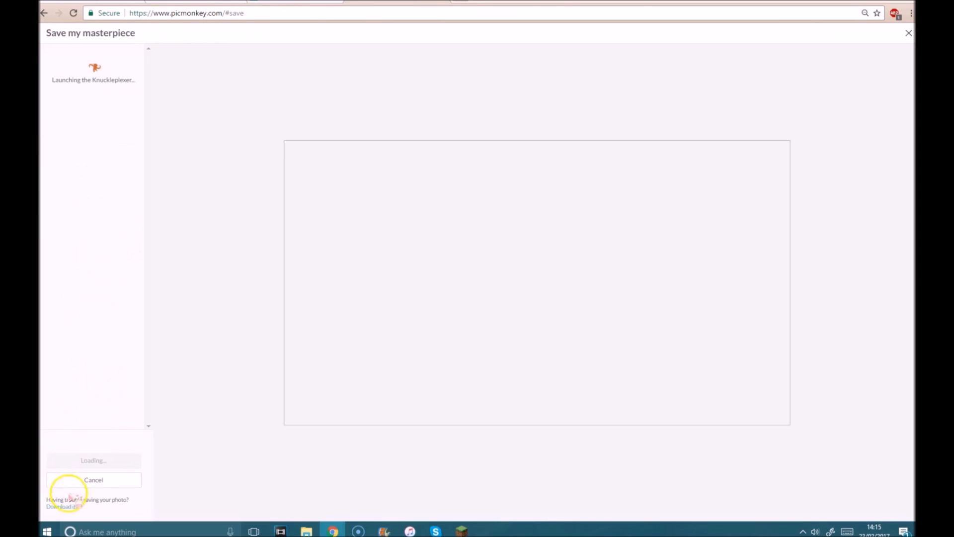
left_click(93, 458)
type("6")
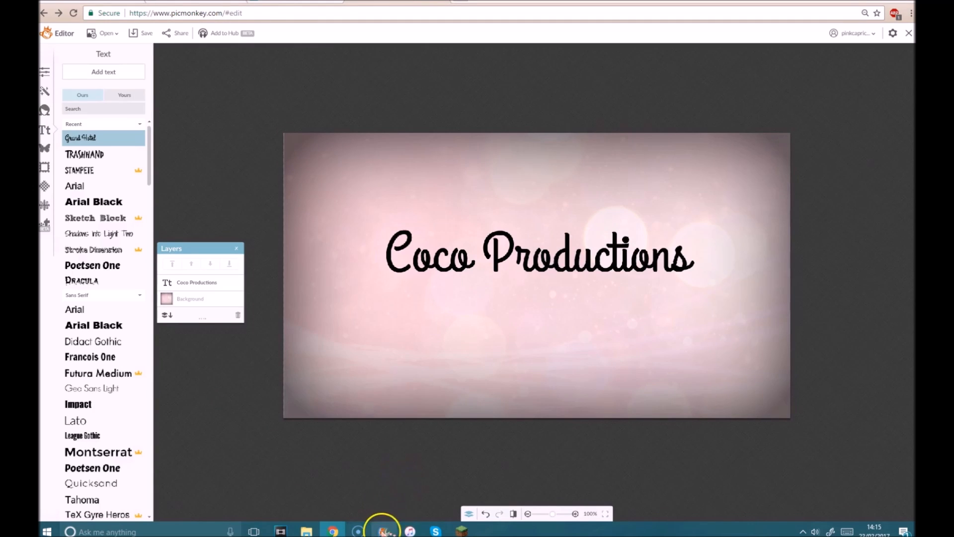
Switch to Windows Movie Maker and import image "1" from the "very ez intro" folder.
left_click(382, 527)
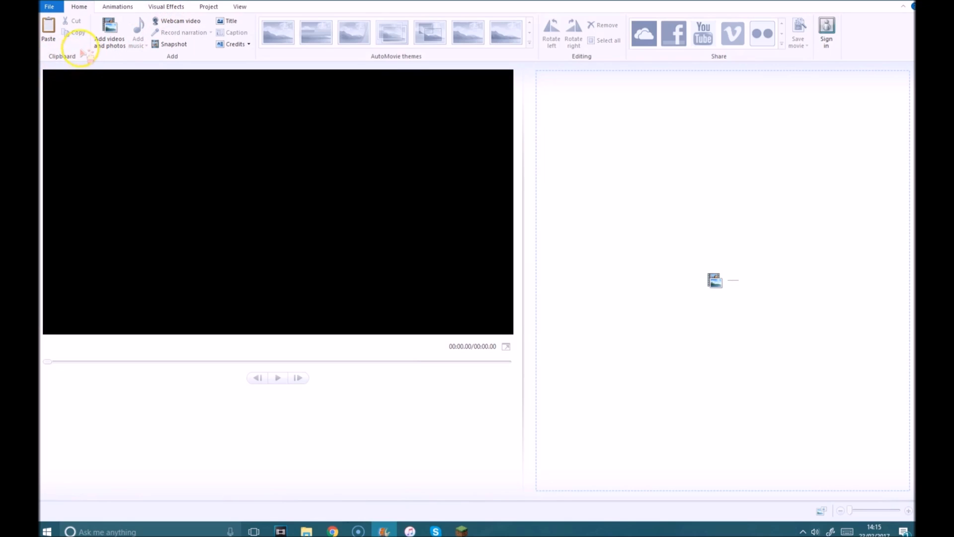
left_click(102, 42)
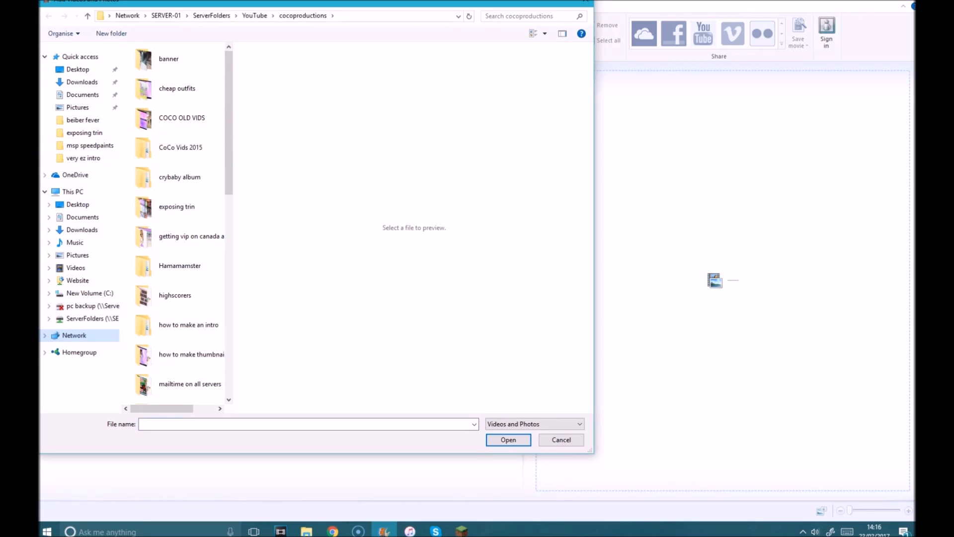
left_click(85, 158)
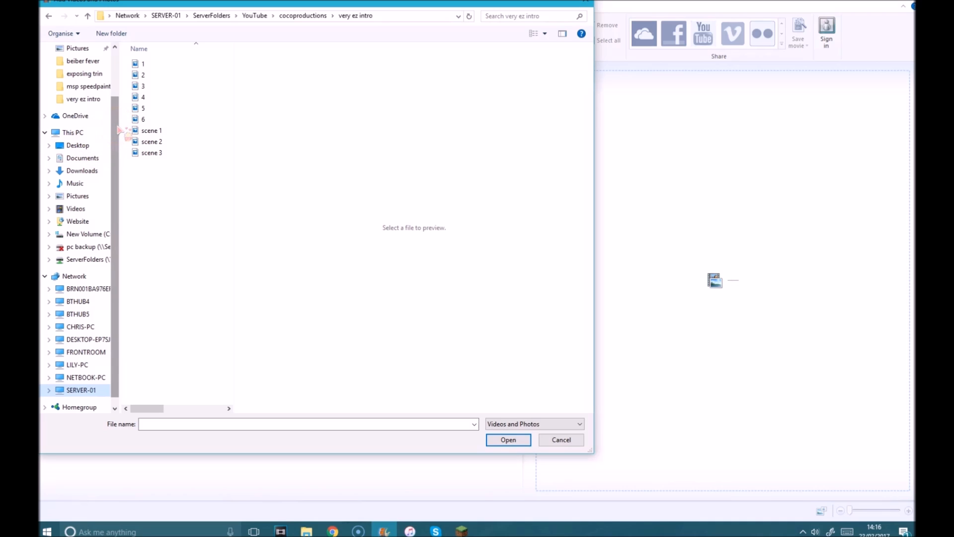
left_click(185, 64)
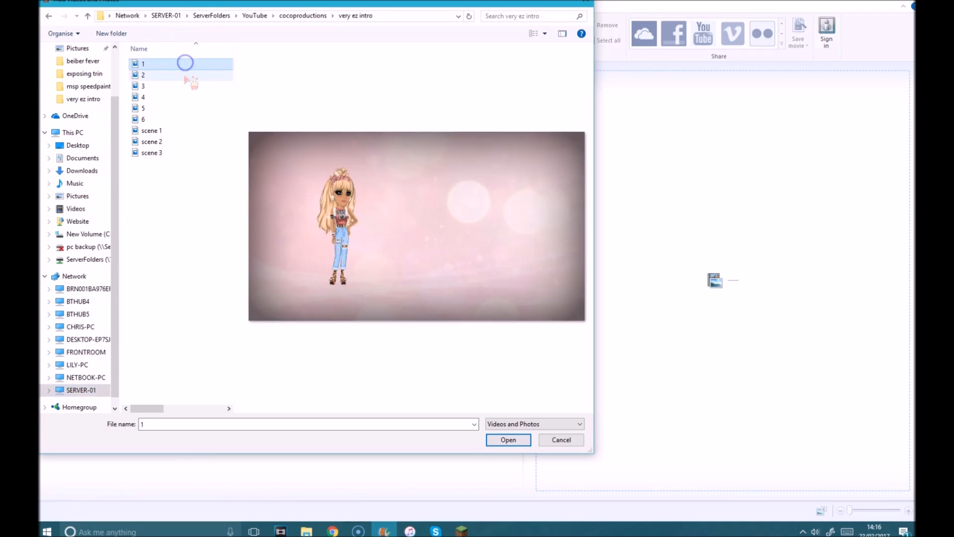
double_click(185, 65)
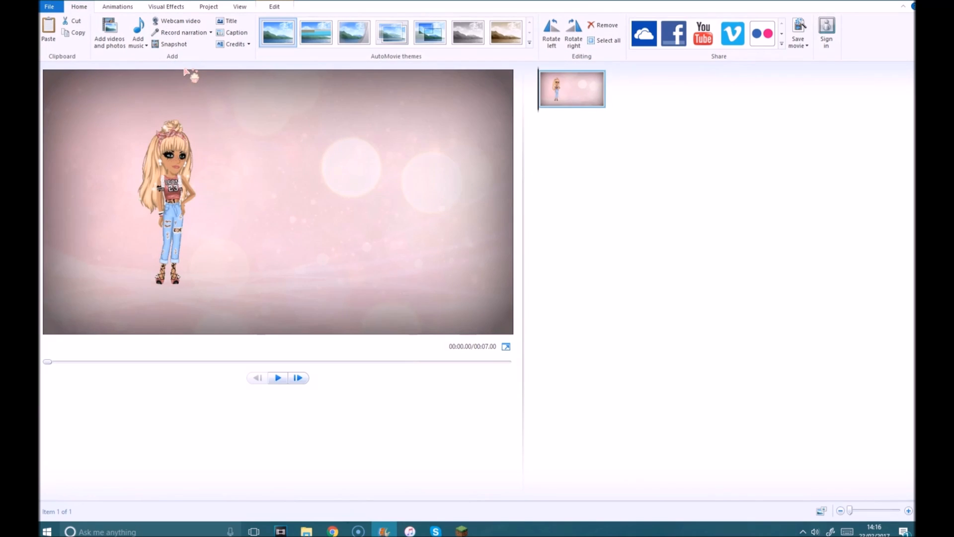
Add images "2" and "3" to the storyboard after the first image.
left_click(109, 32)
left_click(162, 65)
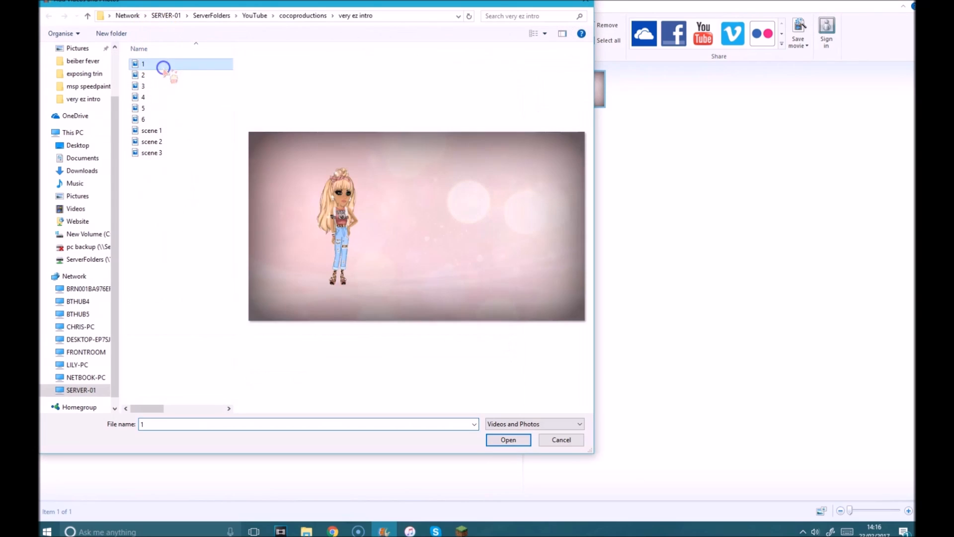
double_click(161, 75)
left_click(109, 33)
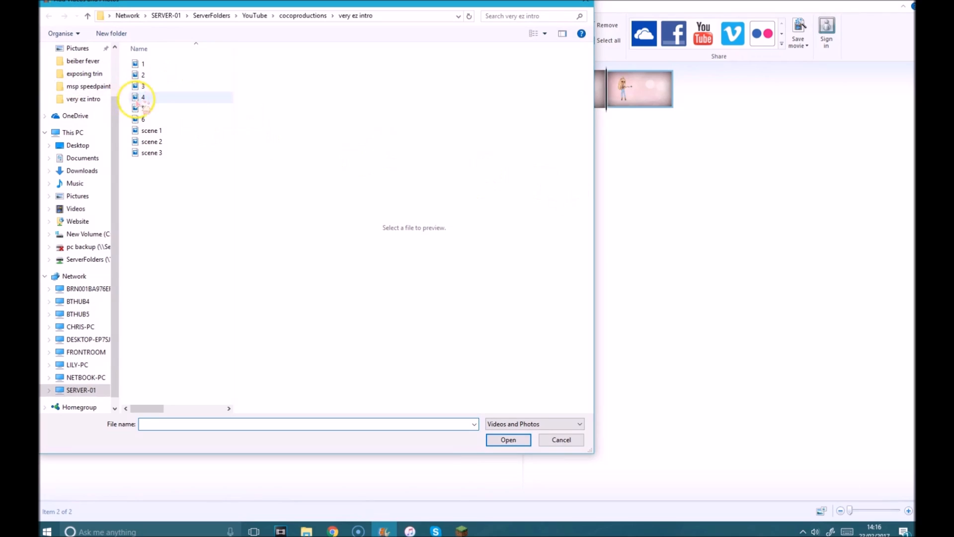
double_click(143, 87)
Add images "5", "4" and "6" to the storyboard, placing "4" ahead of "5".
left_click(121, 32)
double_click(146, 110)
left_click(114, 33)
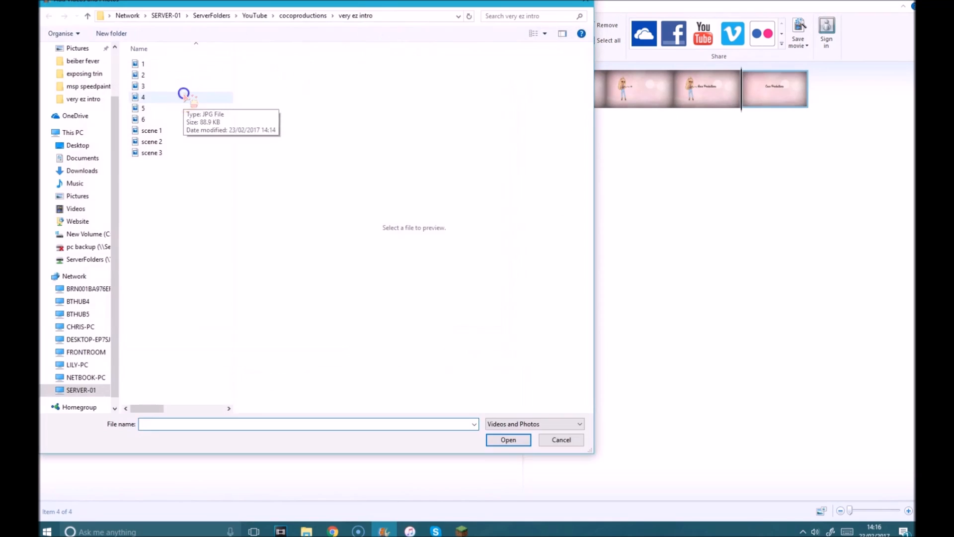
double_click(191, 100)
left_click_drag(840, 90, 714, 89)
left_click(109, 32)
double_click(159, 122)
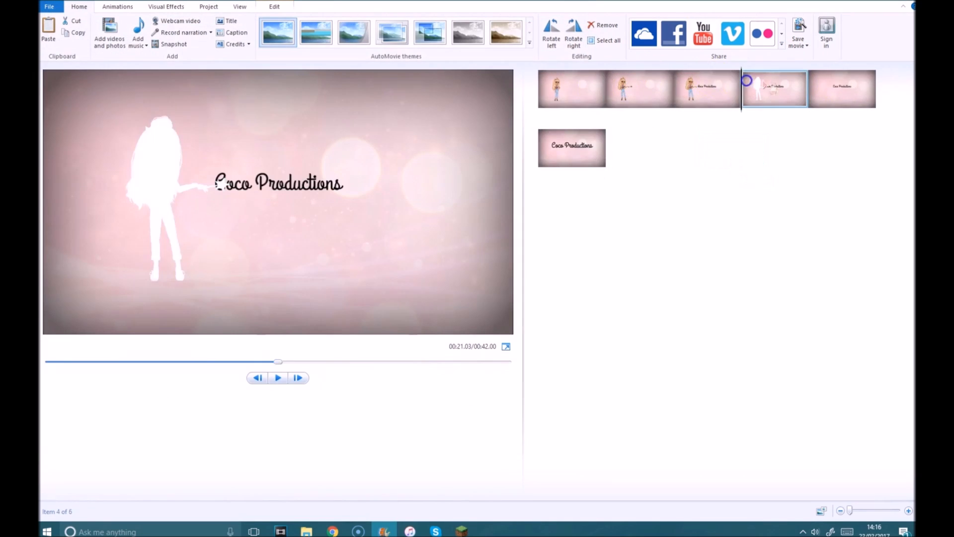
Set the duration of the first, second and third images to 1 second each.
left_click(562, 97)
left_click(272, 7)
left_click(242, 39)
left_click(632, 94)
left_click(233, 42)
type("1")
left_click(694, 88)
left_click(236, 41)
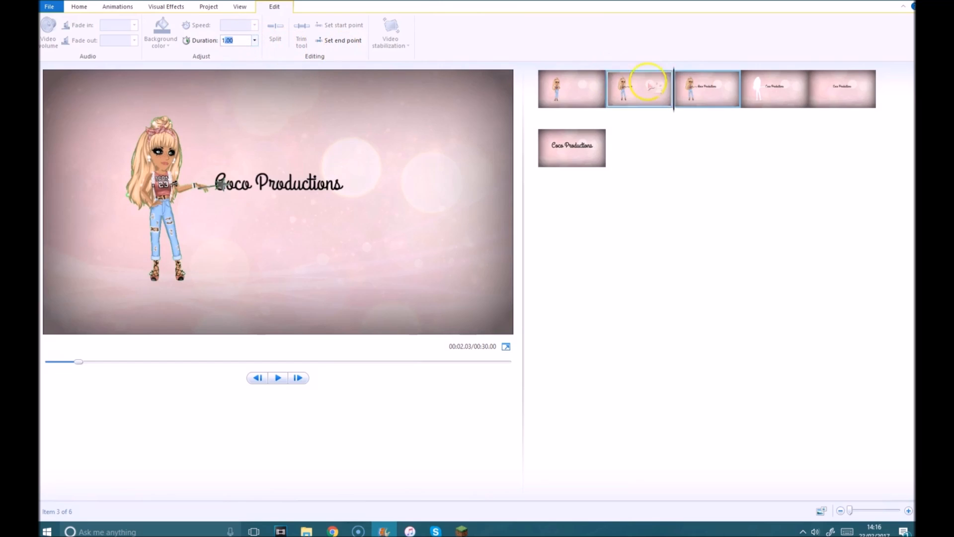
type("1")
Set the duration of the silhouette image and the small-text image to 1 second each.
left_click(761, 89)
left_click(242, 42)
type("1")
left_click(829, 93)
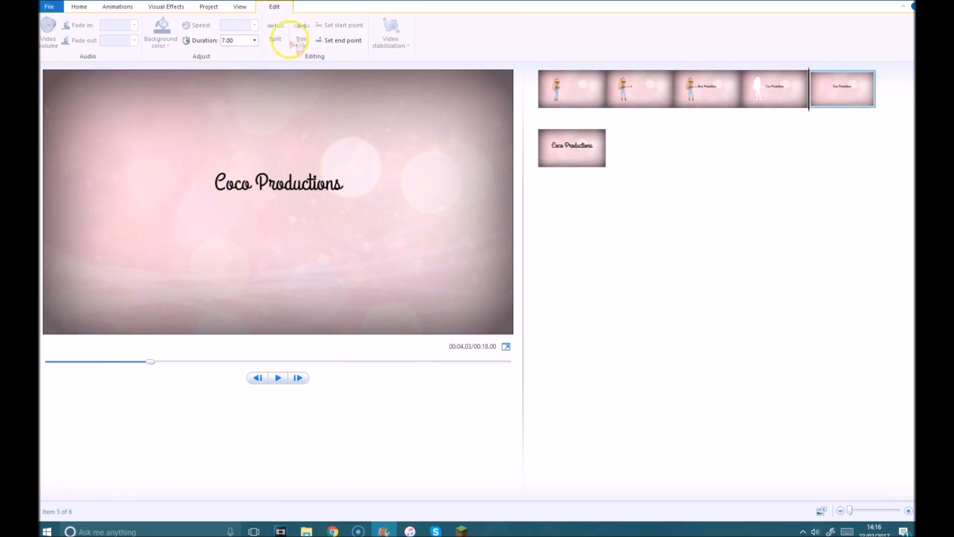
type("1")
Set the duration of the final large-text image to 2 seconds.
left_click(544, 158)
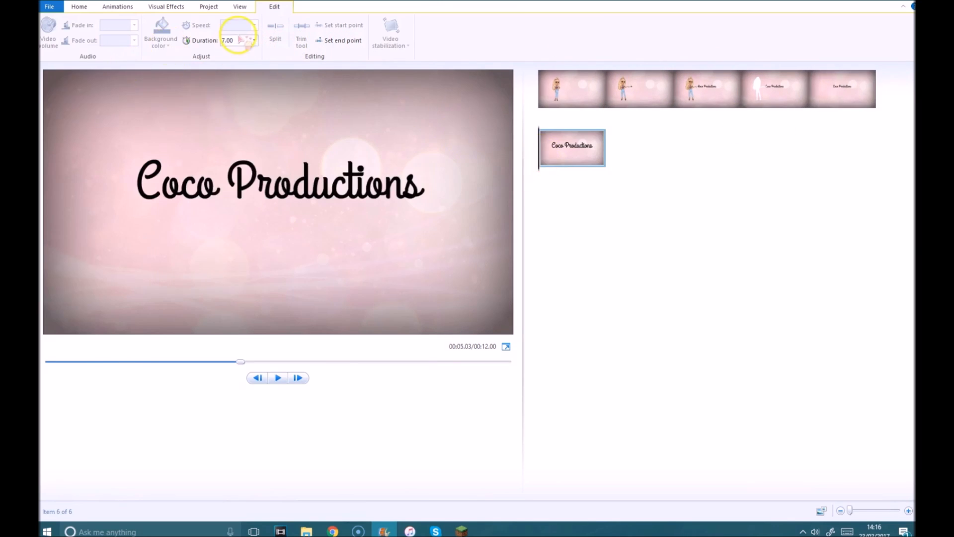
type("2")
left_click(560, 165)
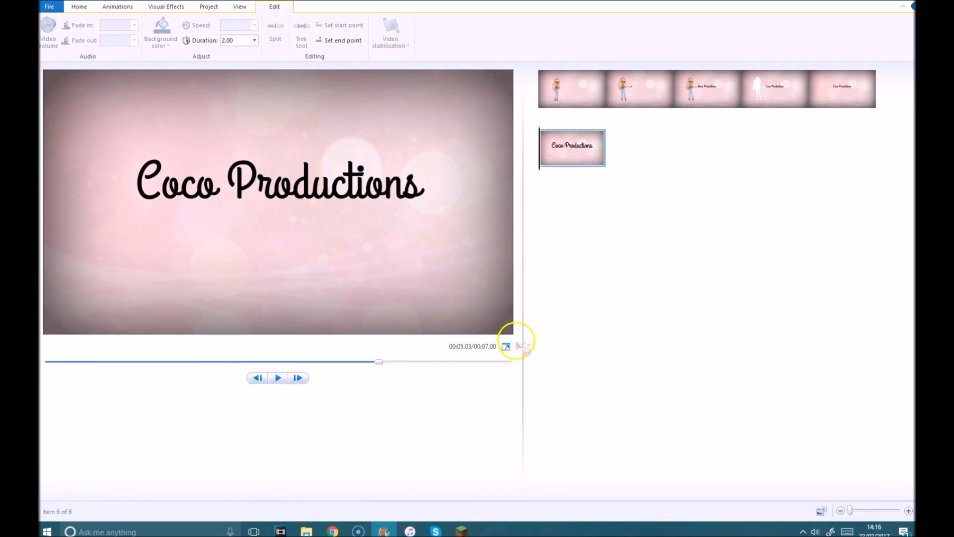
left_click(600, 83)
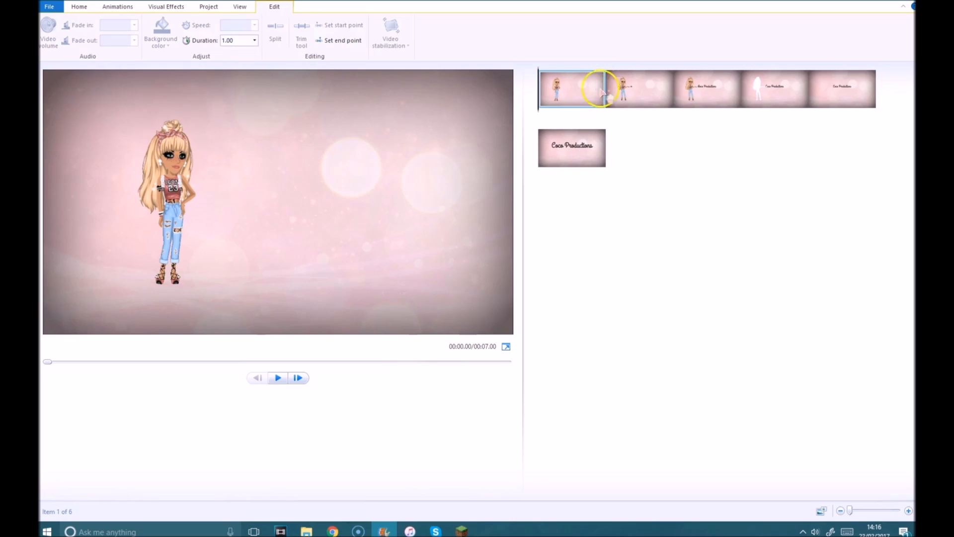
left_click(566, 145)
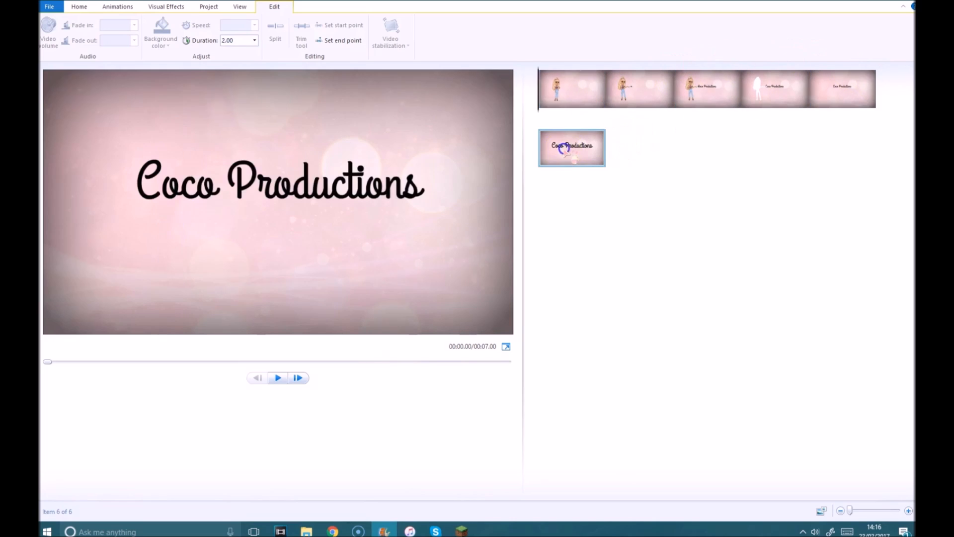
left_click(566, 106)
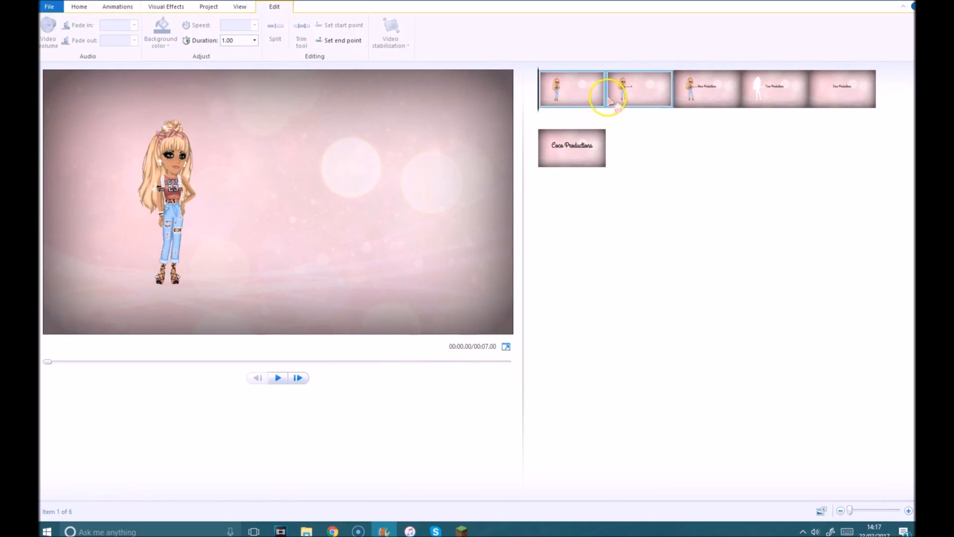
Apply the Crossfade transition to the second image.
left_click(166, 6)
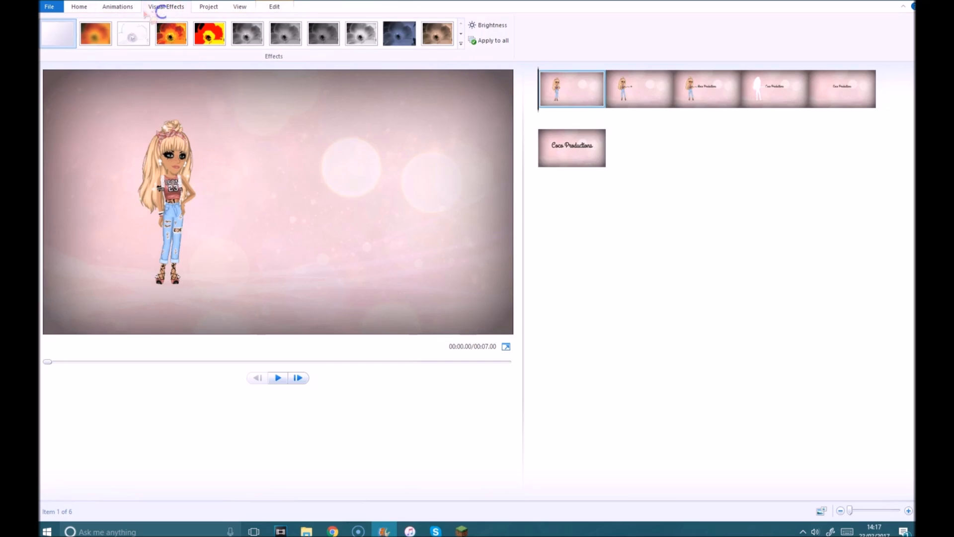
left_click(624, 85)
left_click(118, 7)
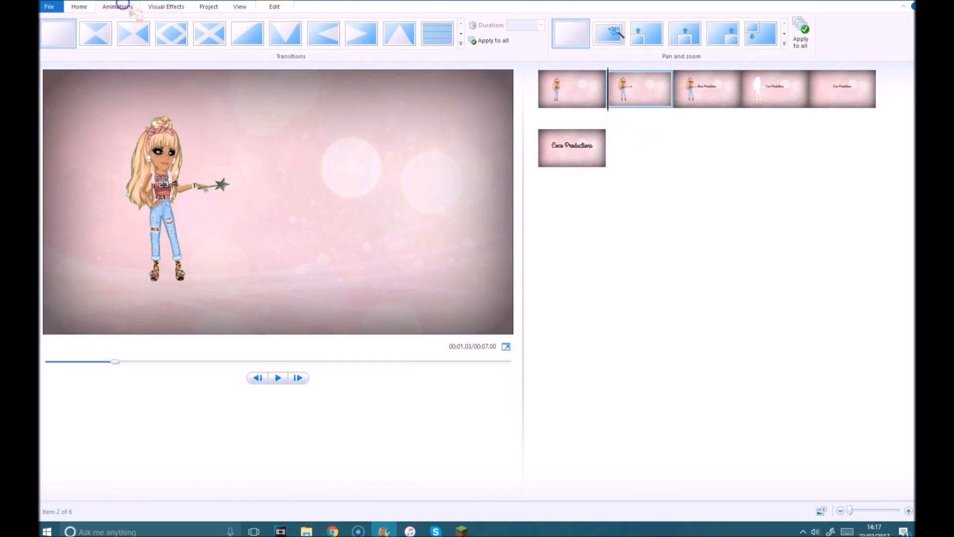
left_click(461, 43)
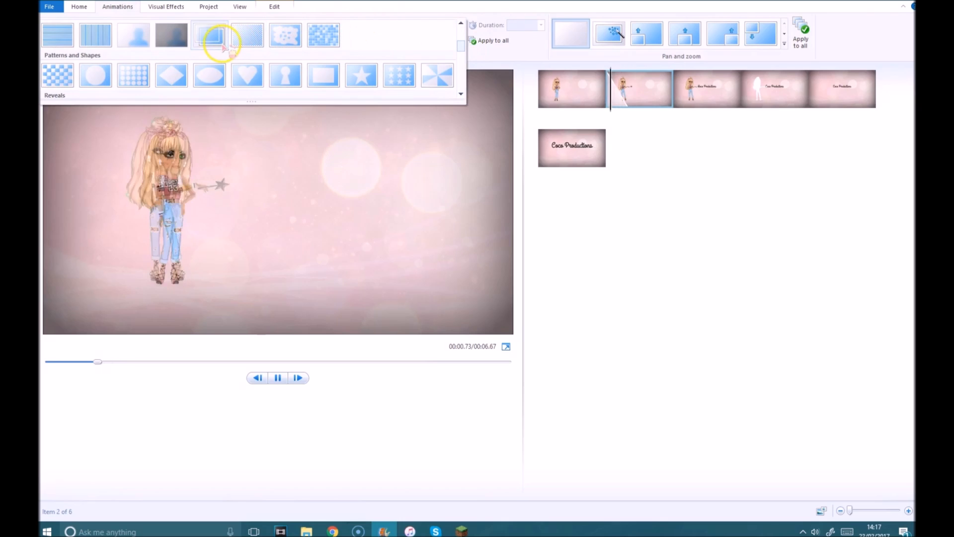
left_click(219, 36)
left_click(278, 378)
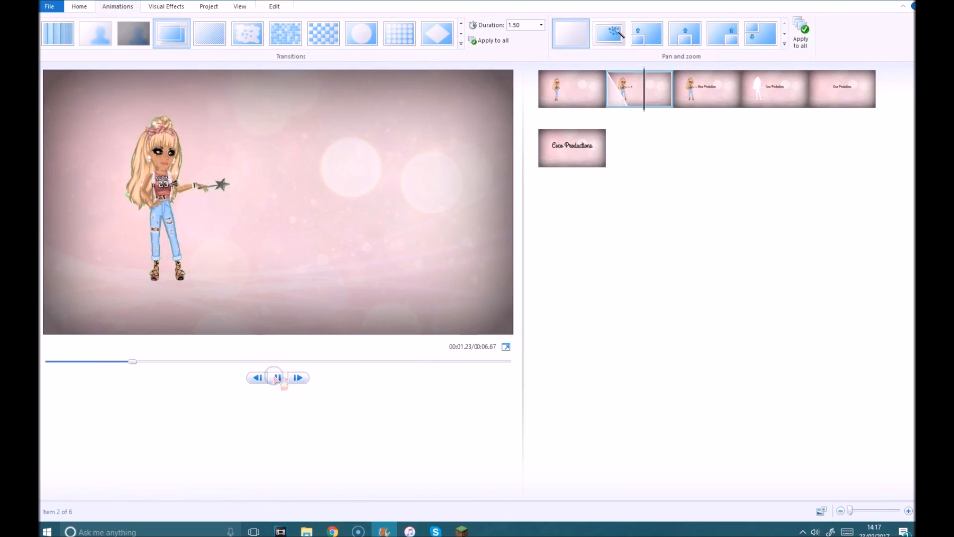
Apply the Crossfade transition to the third image and the white silhouette image.
left_click(696, 97)
left_click(461, 43)
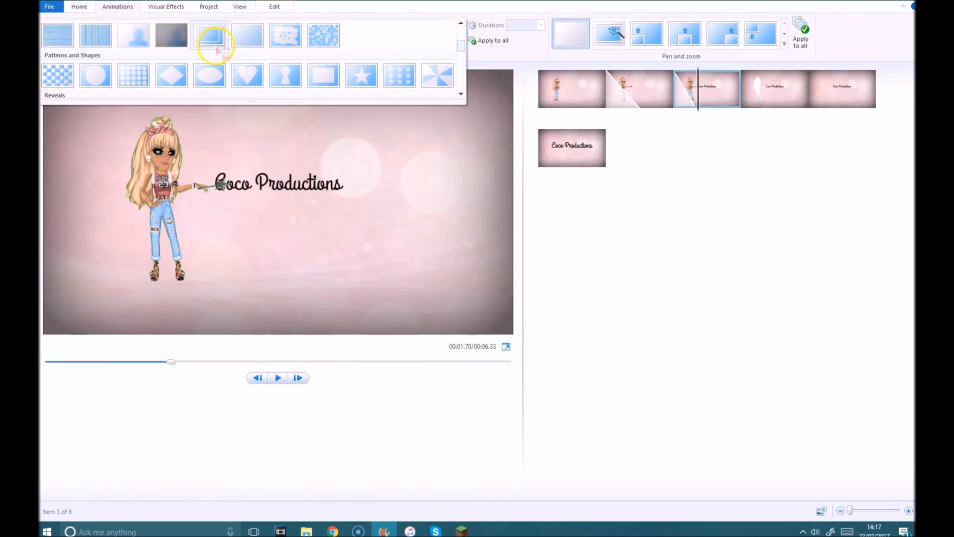
left_click(214, 40)
left_click(772, 92)
left_click(461, 44)
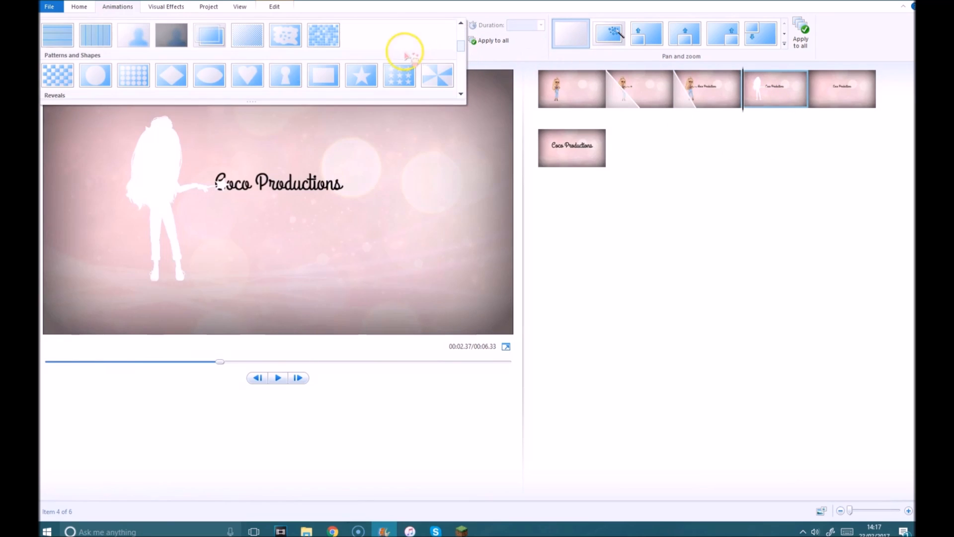
left_click(213, 43)
Apply the Crossfade transition to the last two text-only images.
left_click(842, 90)
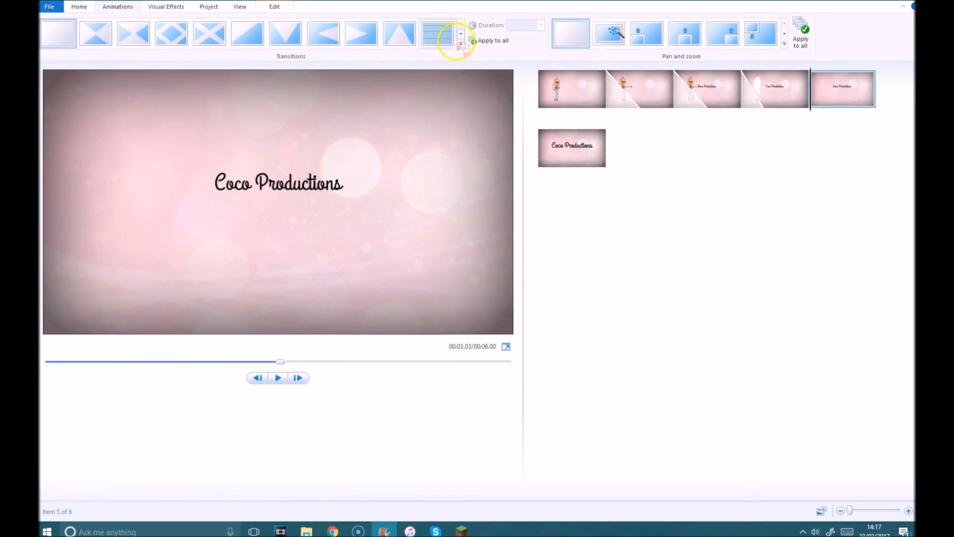
left_click(461, 44)
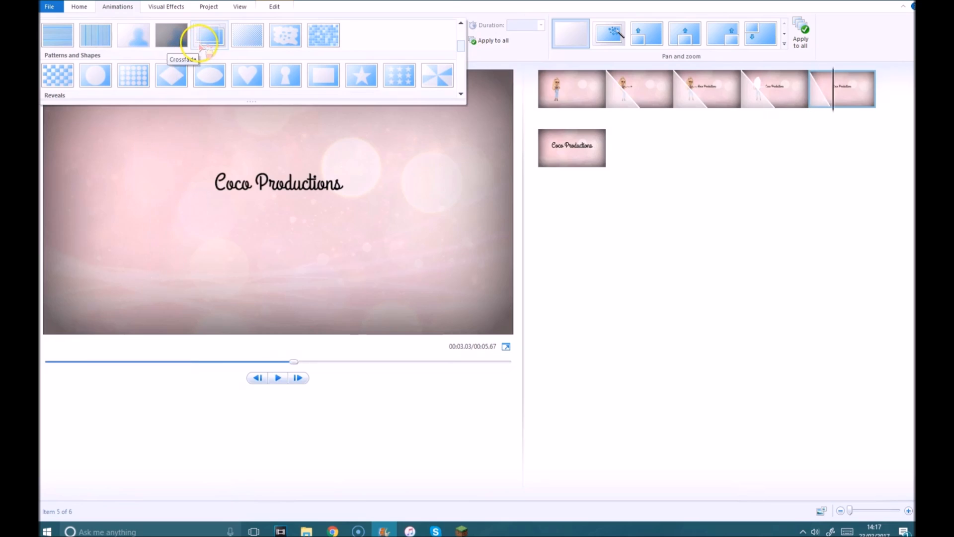
left_click(209, 34)
left_click(553, 144)
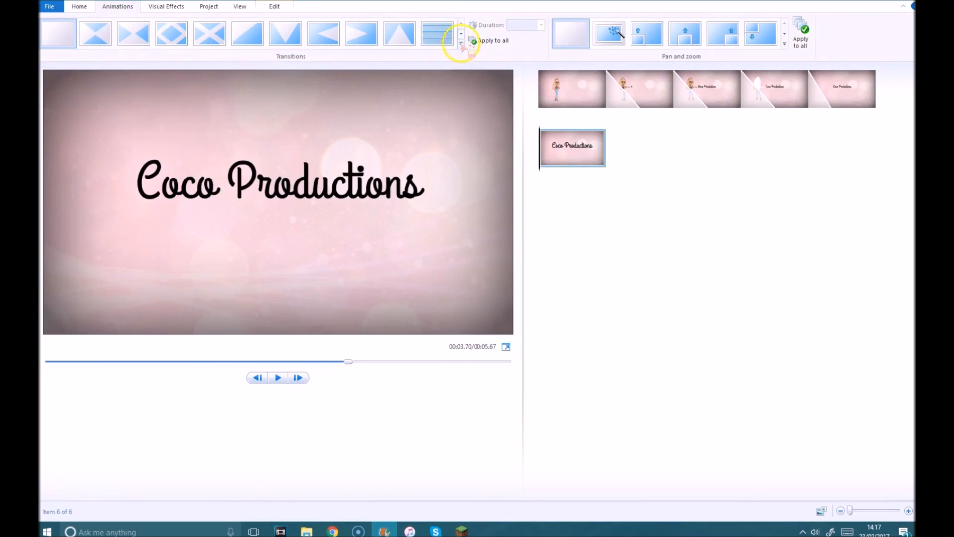
left_click(461, 44)
left_click(213, 37)
left_click(276, 378)
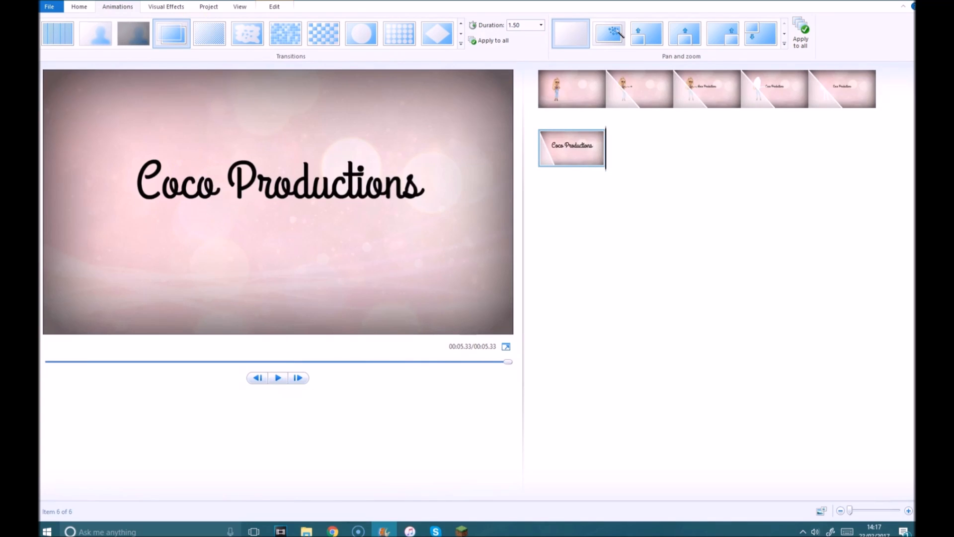
Preview the movie from the first image to check the crossfades.
left_click(72, 8)
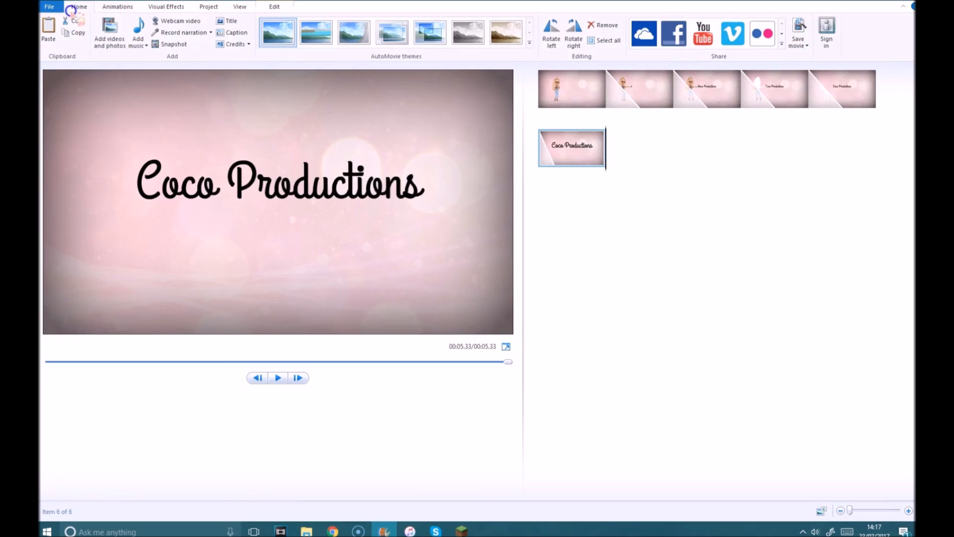
left_click(561, 118)
left_click(277, 377)
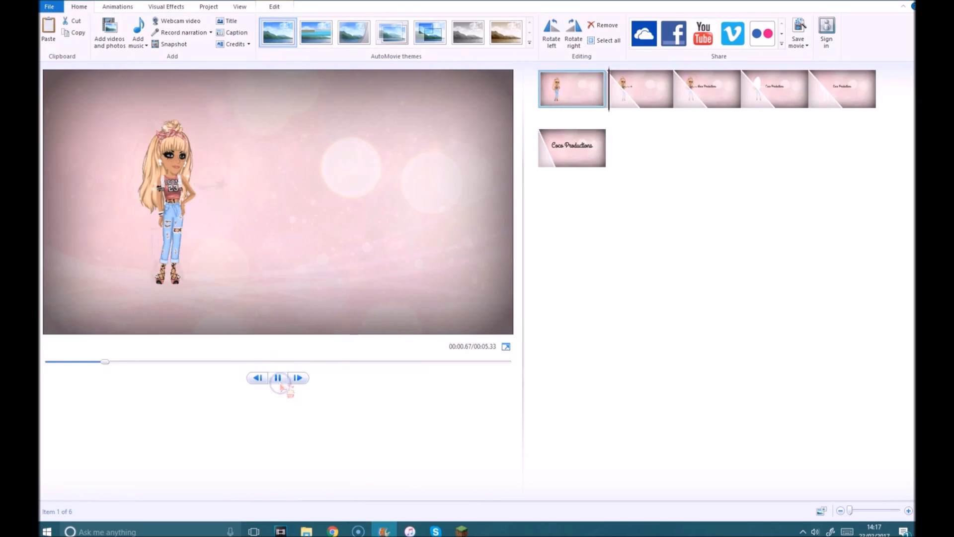
left_click(277, 377)
Try a different transition on the second image, preview it, and reapply the Crossfade transition.
left_click(117, 7)
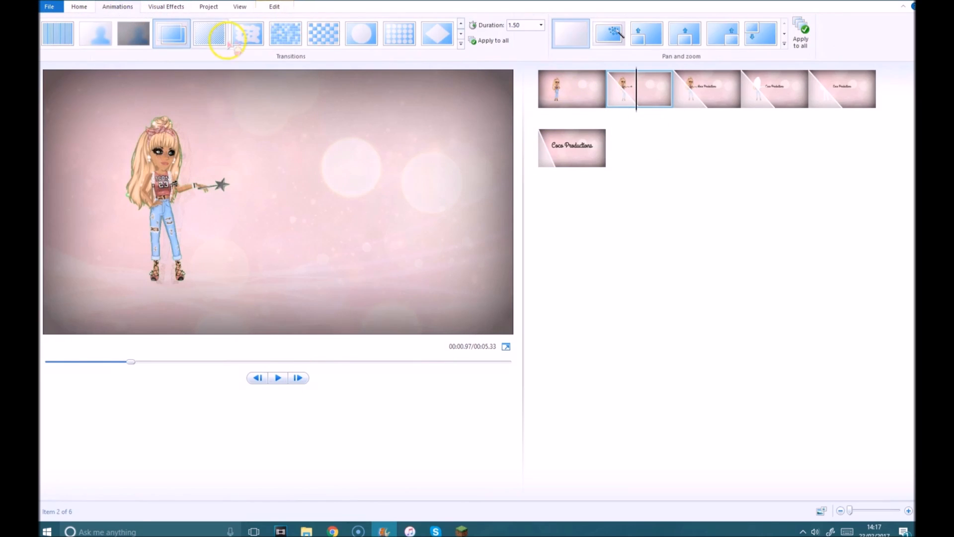
left_click(247, 34)
left_click(278, 377)
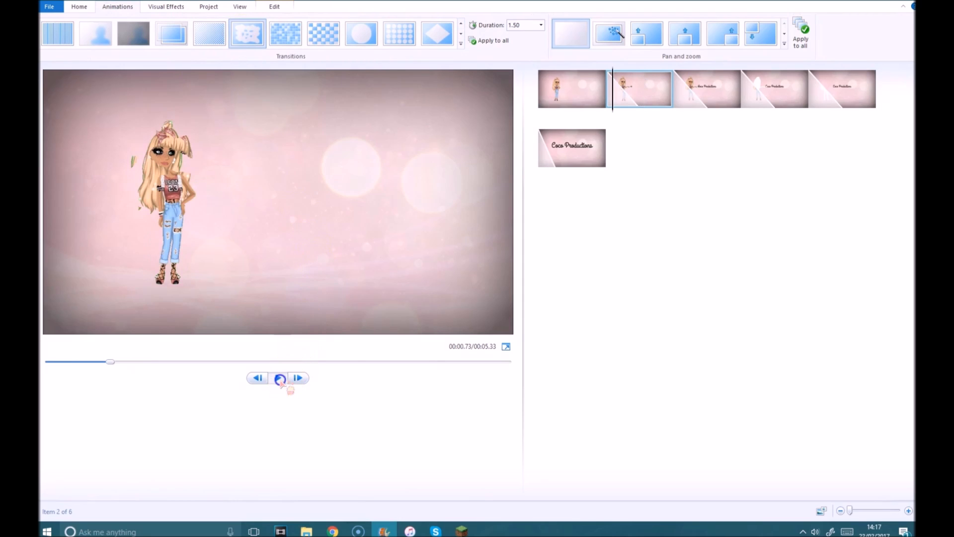
left_click(173, 34)
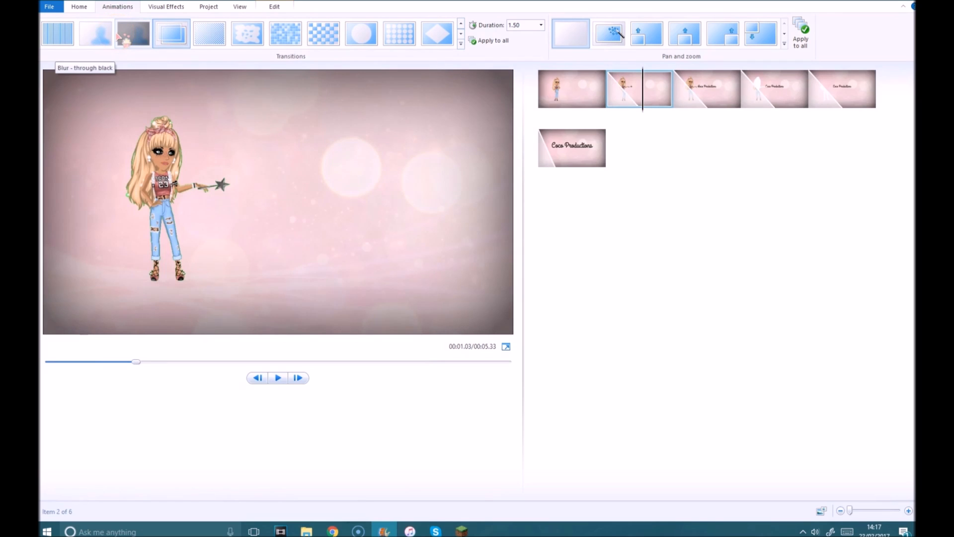
Export the movie as "not done" in MPEG-4/H.264 format to the "very ez intro" folder.
left_click(82, 7)
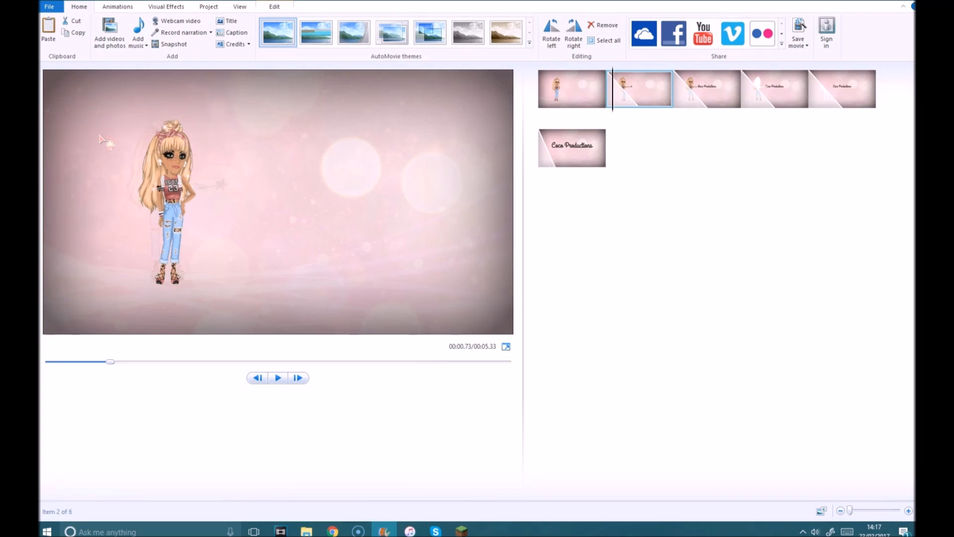
left_click(539, 90)
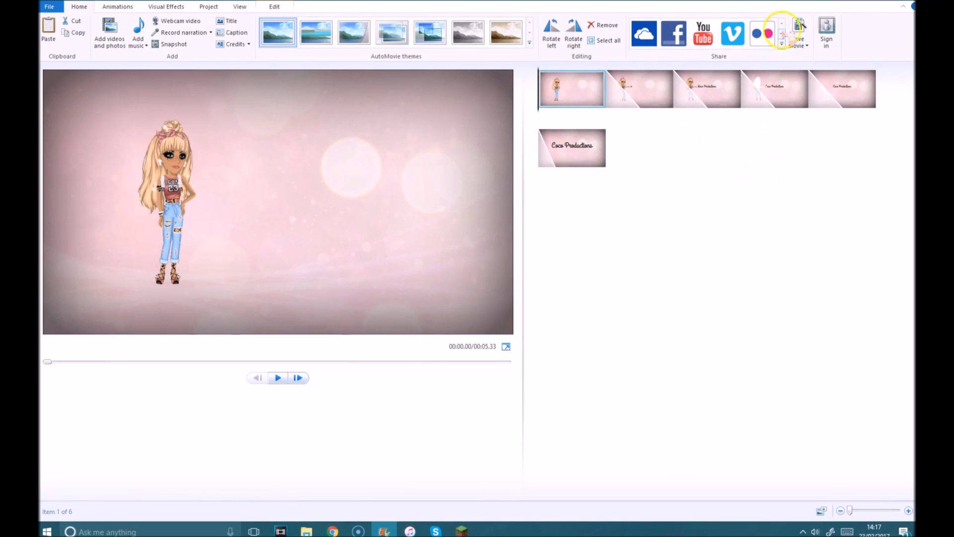
left_click(799, 28)
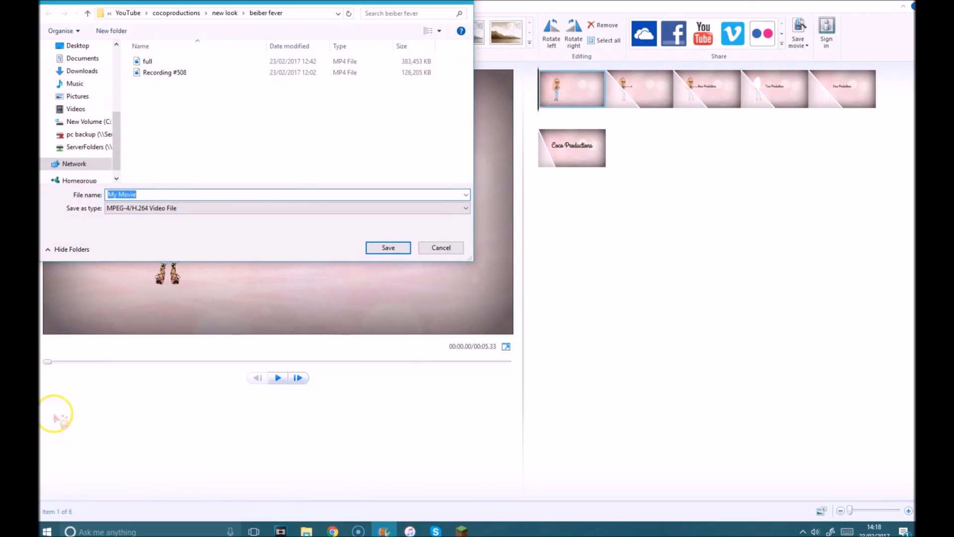
scroll(70, 121, "up", 5)
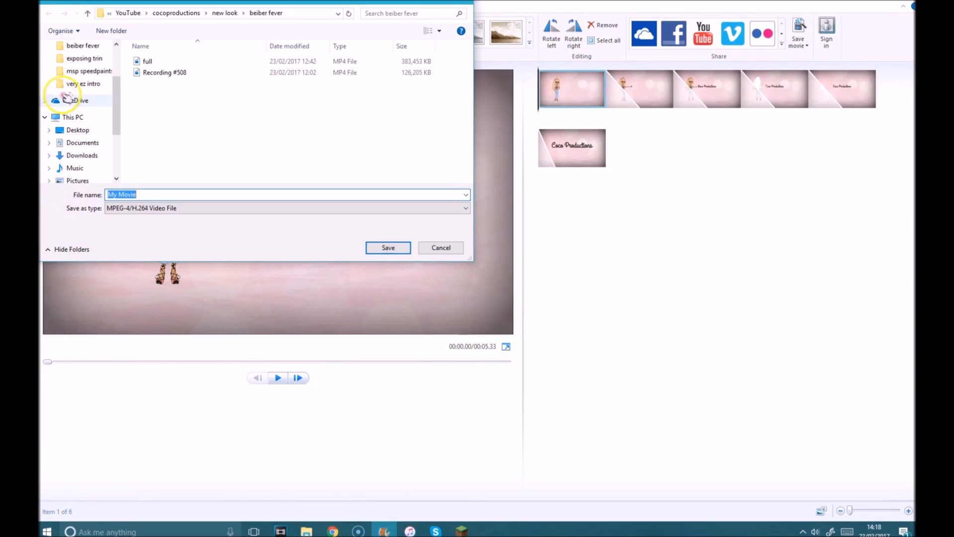
left_click(85, 83)
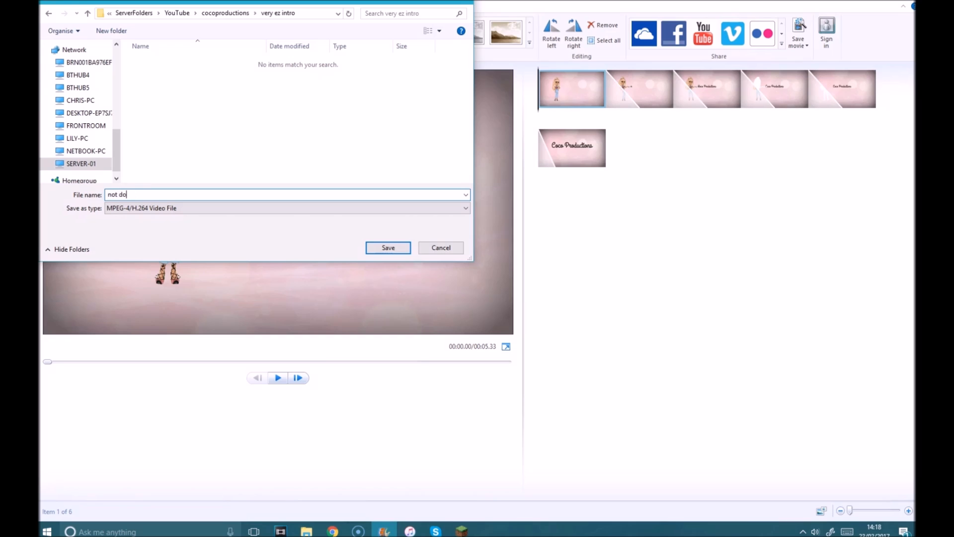
key("Return")
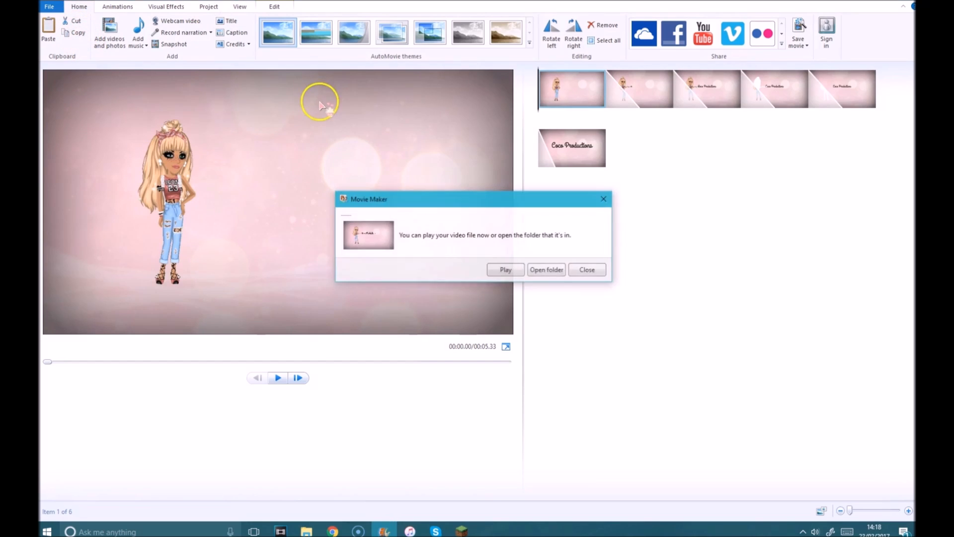
Open the folder containing the exported movie, reposition its window, and minimize it.
left_click(544, 274)
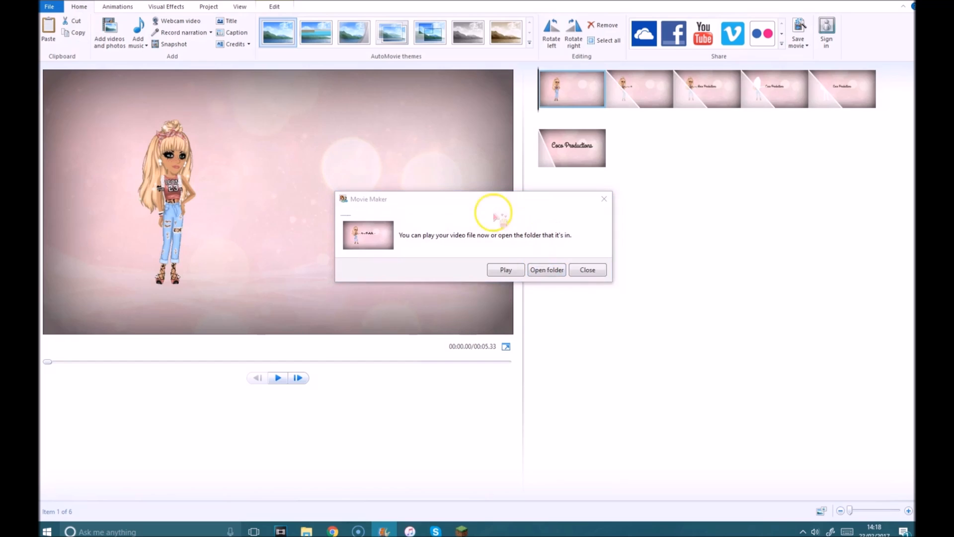
left_click_drag(582, 182, 420, 17)
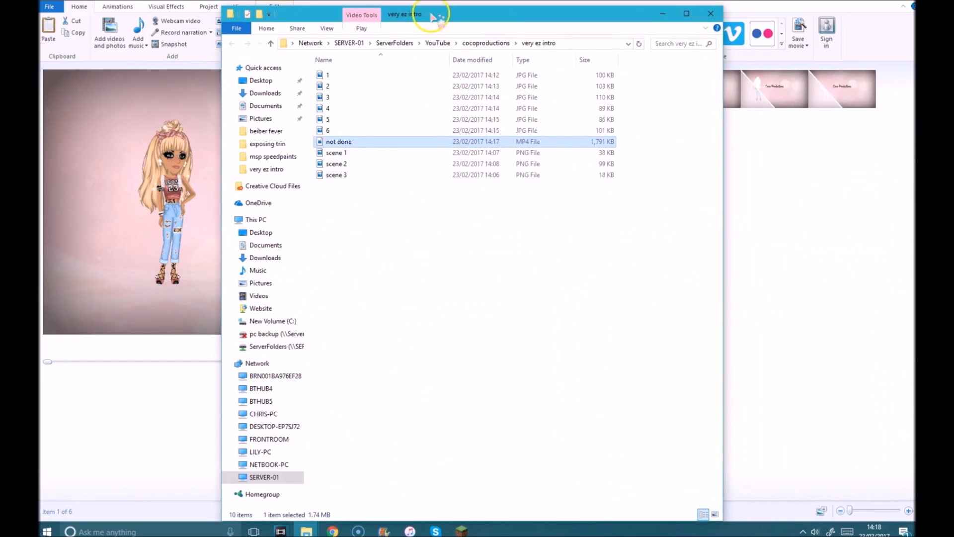
left_click(663, 15)
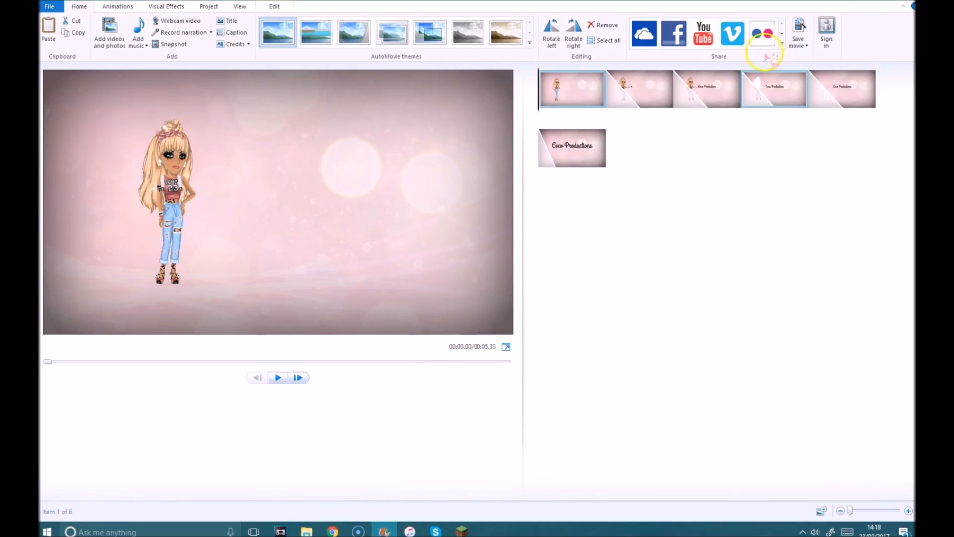
Save the current Movie Maker project as "sdf".
left_click(49, 7)
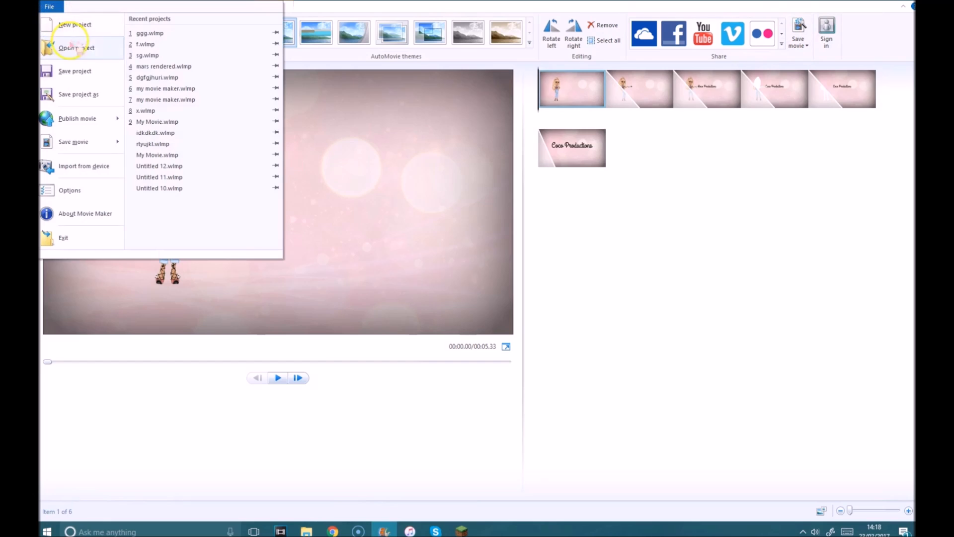
left_click(64, 71)
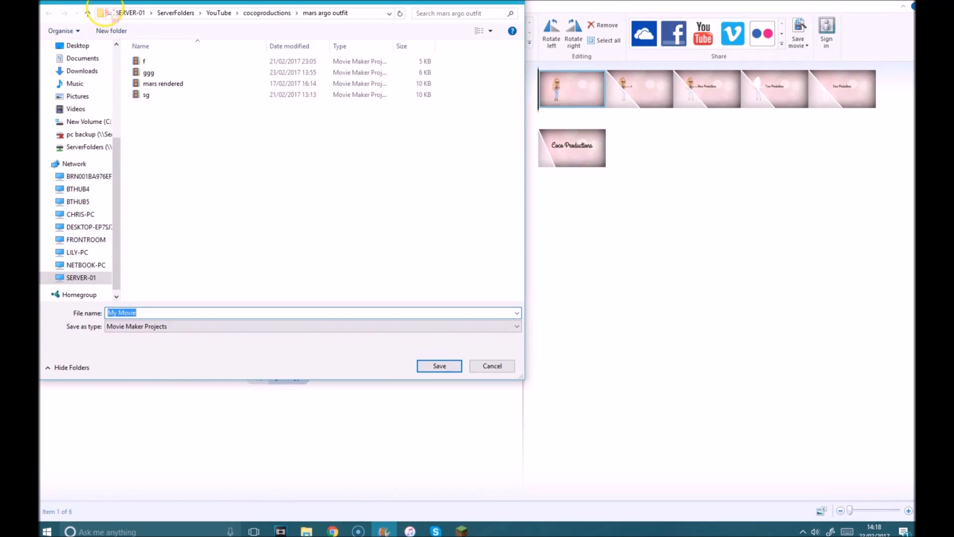
scroll(74, 99, "up", 3)
left_click(83, 71)
left_click(151, 312)
type("sdf")
key("Return")
Start a new project and add the exported "not done" video from its folder.
left_click(49, 6)
left_click(67, 26)
left_click_drag(913, 100, 768, 128)
left_click_drag(707, 259, 619, 111)
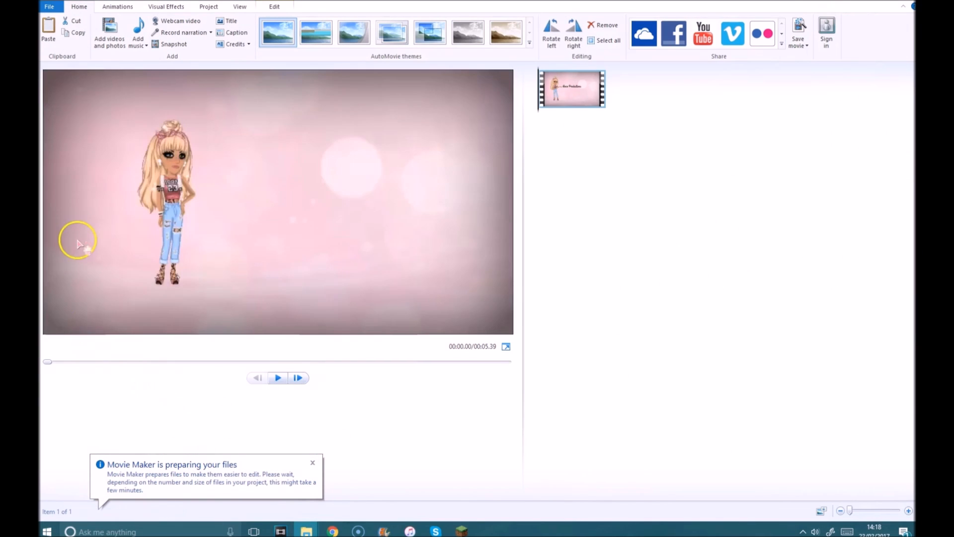
Apply the fade-out-to-black effect from the Motions and Fades group to the video clip.
left_click(117, 7)
left_click(158, 7)
left_click(461, 44)
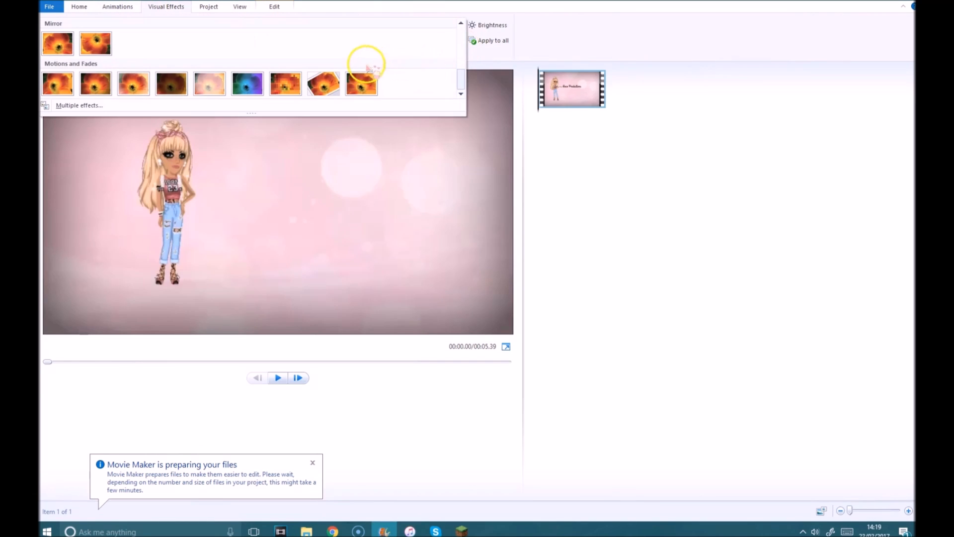
left_click(167, 85)
left_click_drag(547, 112, 611, 107)
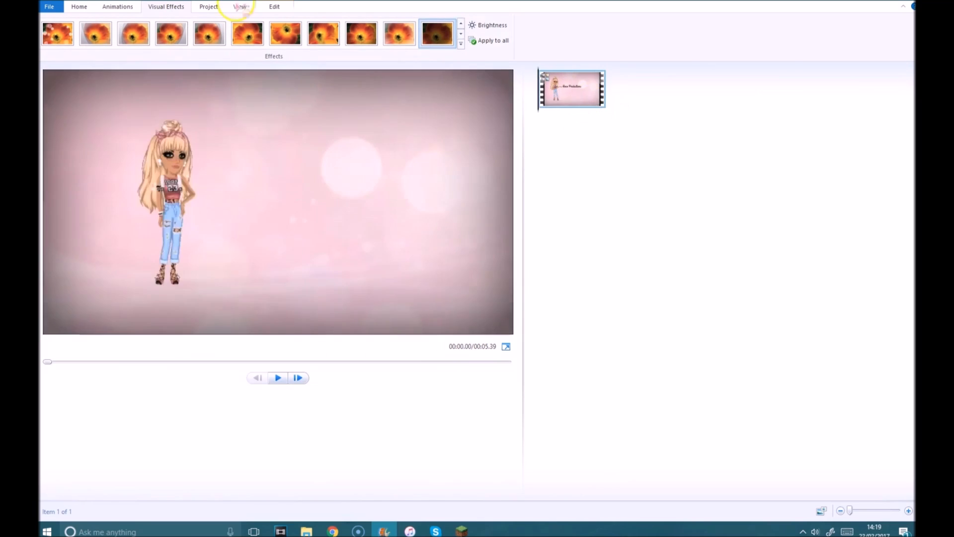
Apply the centered Zoom in pan-and-zoom effect to the clip and preview it.
left_click(105, 8)
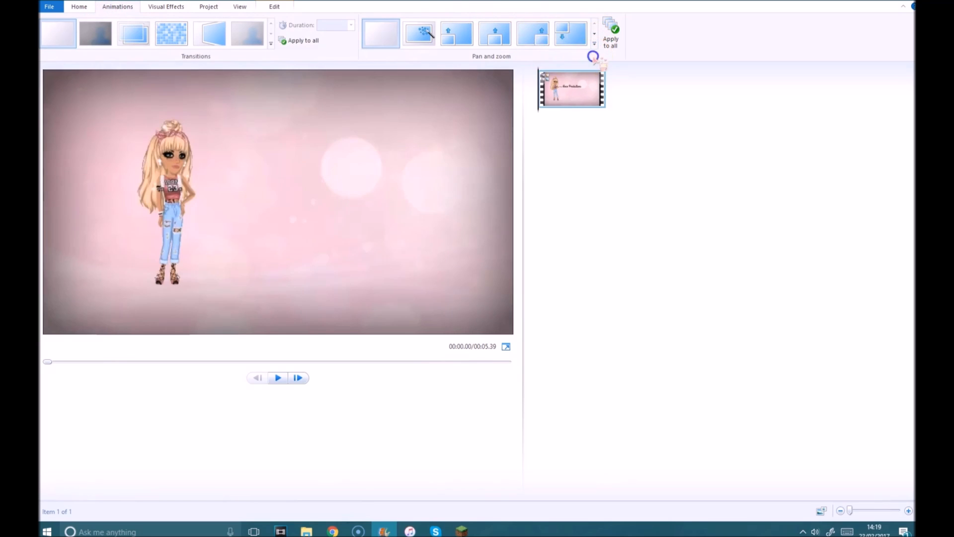
left_click(595, 44)
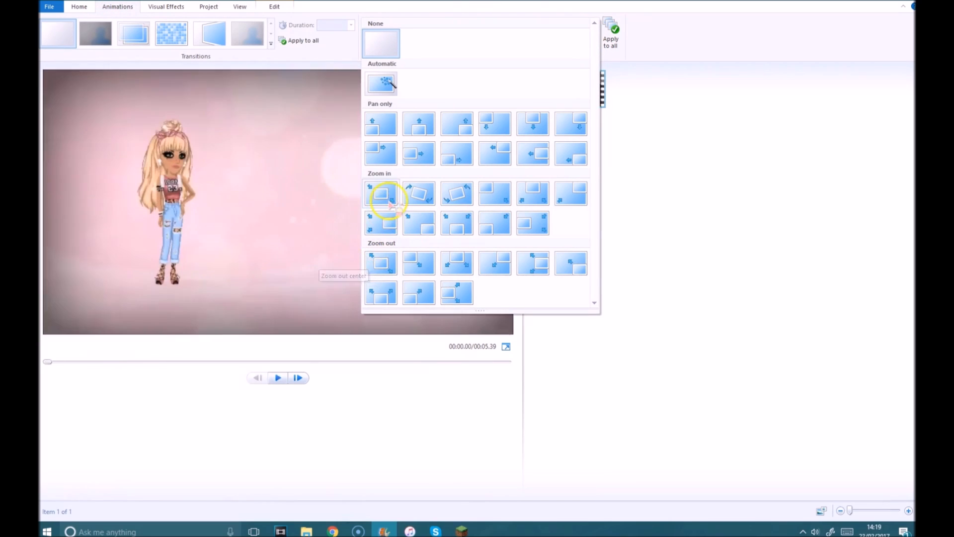
left_click(381, 195)
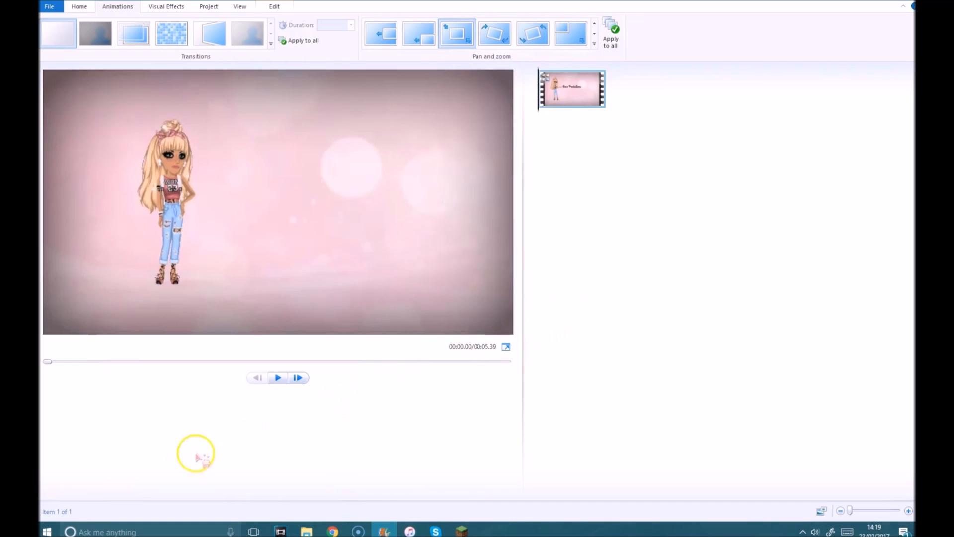
left_click(278, 378)
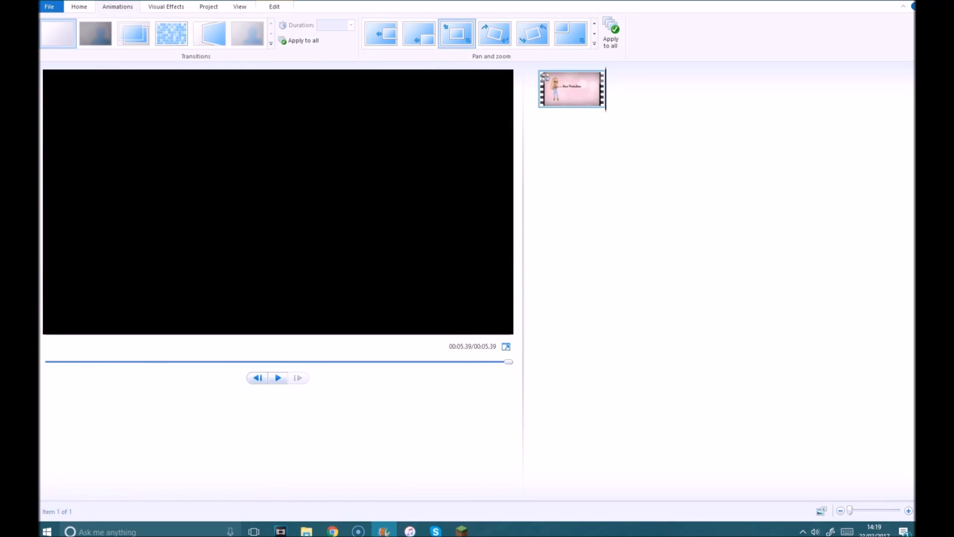
left_click(92, 9)
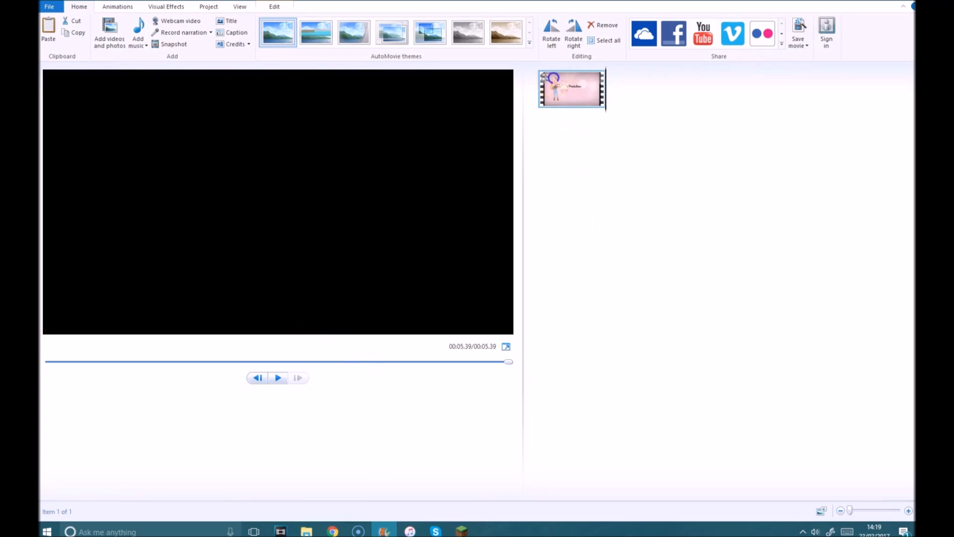
left_click(540, 99)
left_click(545, 101)
left_click(118, 6)
left_click(166, 6)
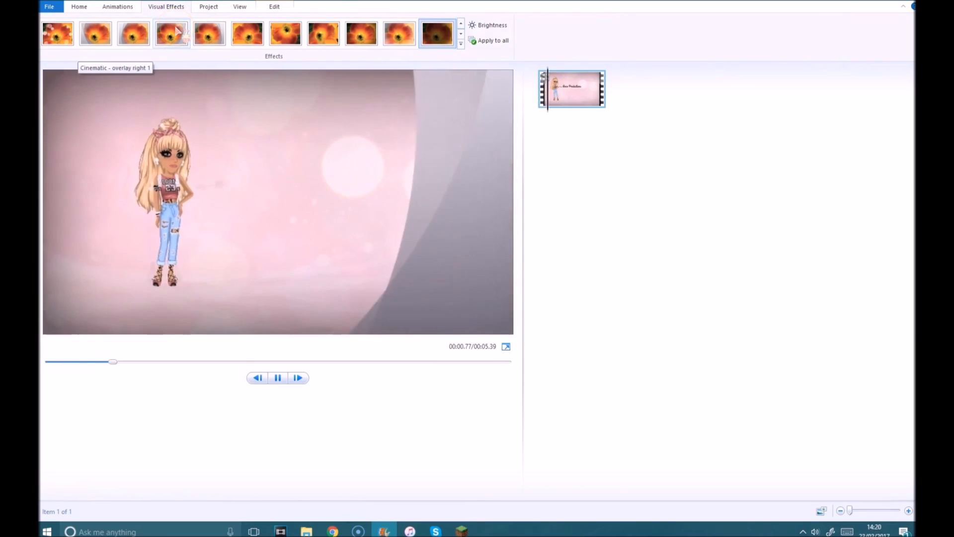
Try the Standard (4:3) aspect ratio and restore Widescreen (16:9).
left_click(211, 7)
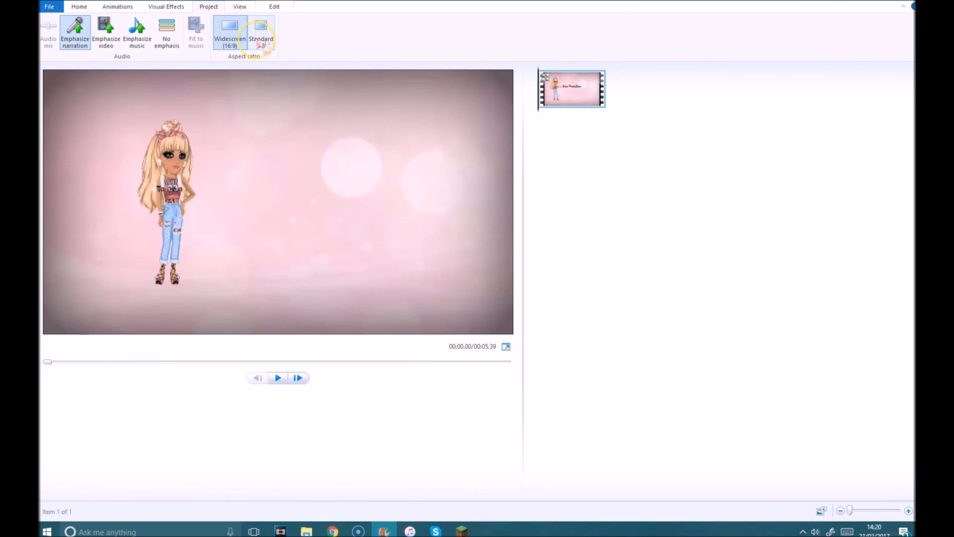
left_click(260, 31)
left_click(242, 37)
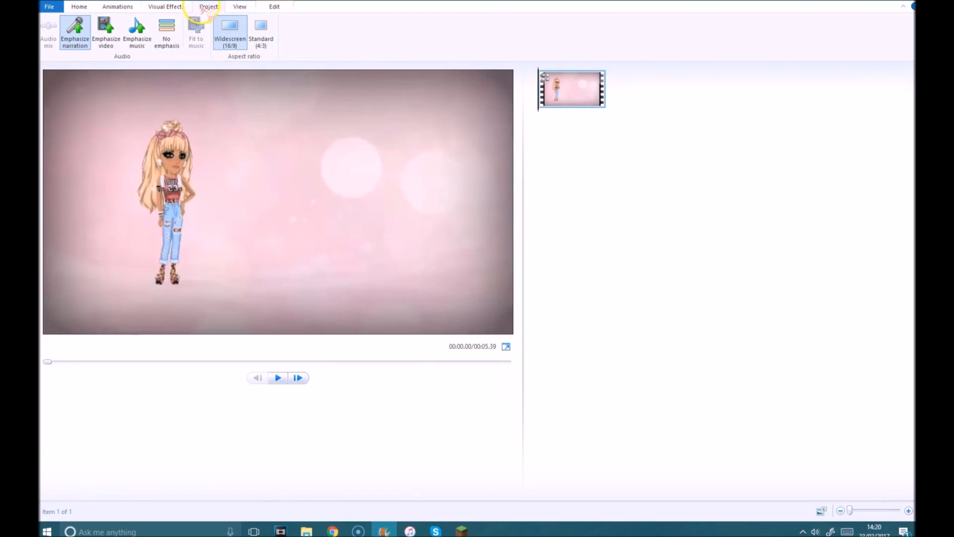
left_click(239, 7)
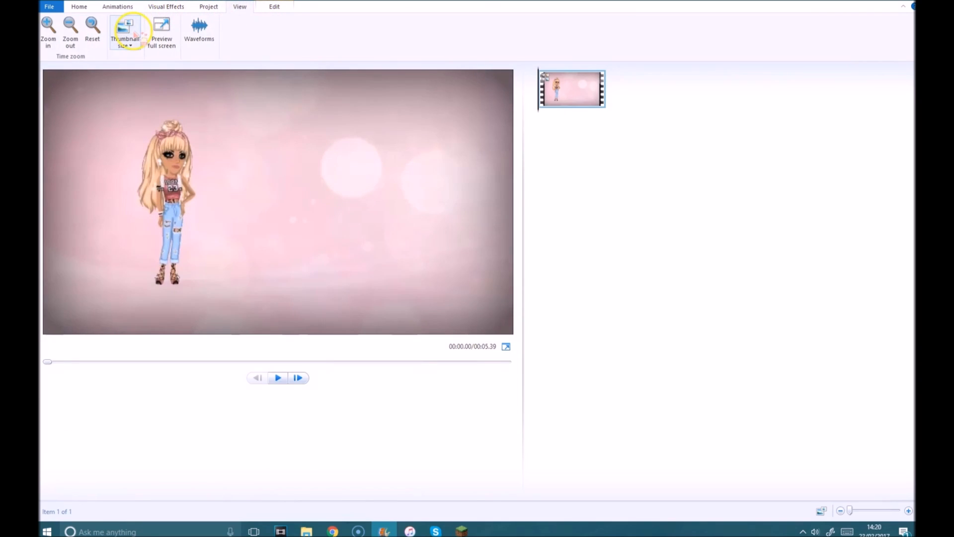
Add the "Cartoon - On &..." music track to the start of the project and preview the movie with sound.
left_click(79, 7)
left_click(132, 25)
left_click(192, 81)
left_click(193, 103)
double_click(194, 102)
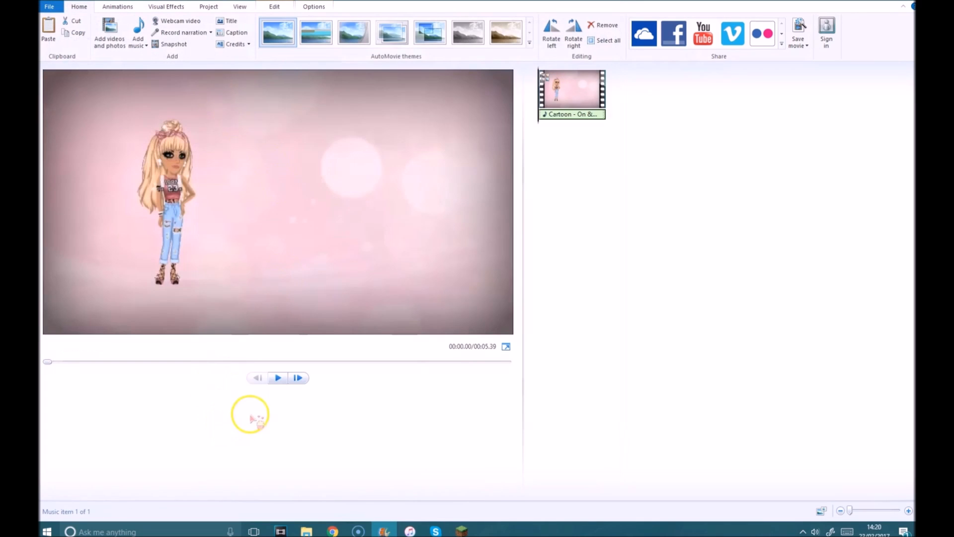
left_click(277, 378)
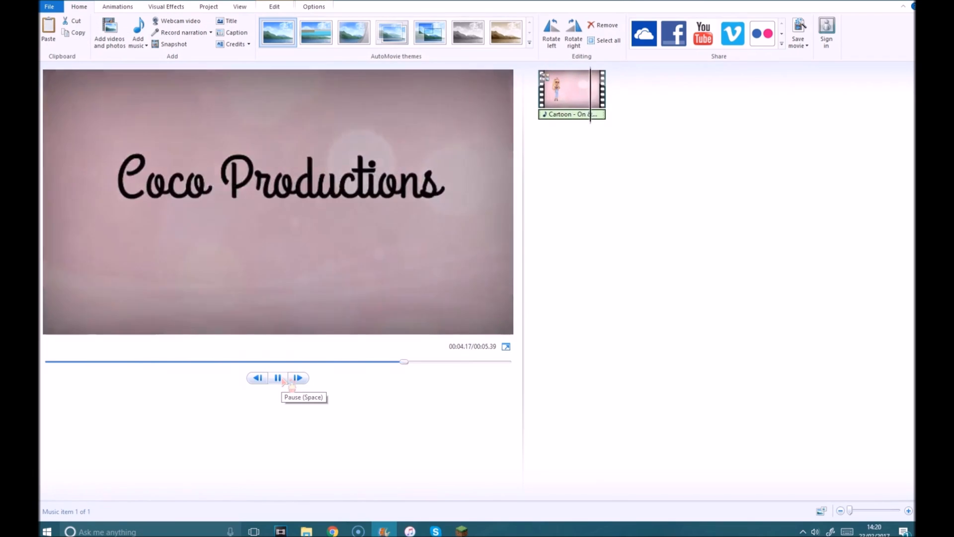
Set the music track's fade out to Medium and preview the ending of the movie.
left_click(314, 7)
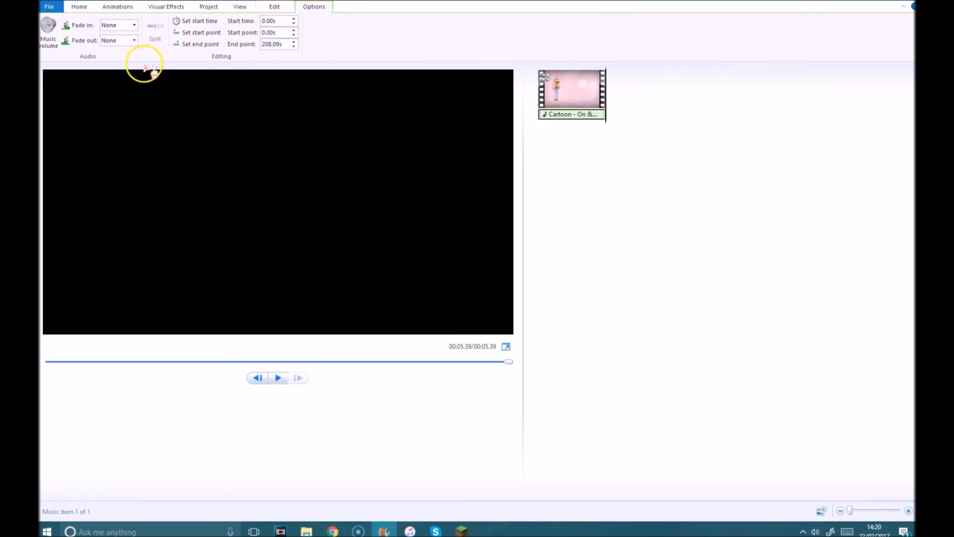
left_click(133, 39)
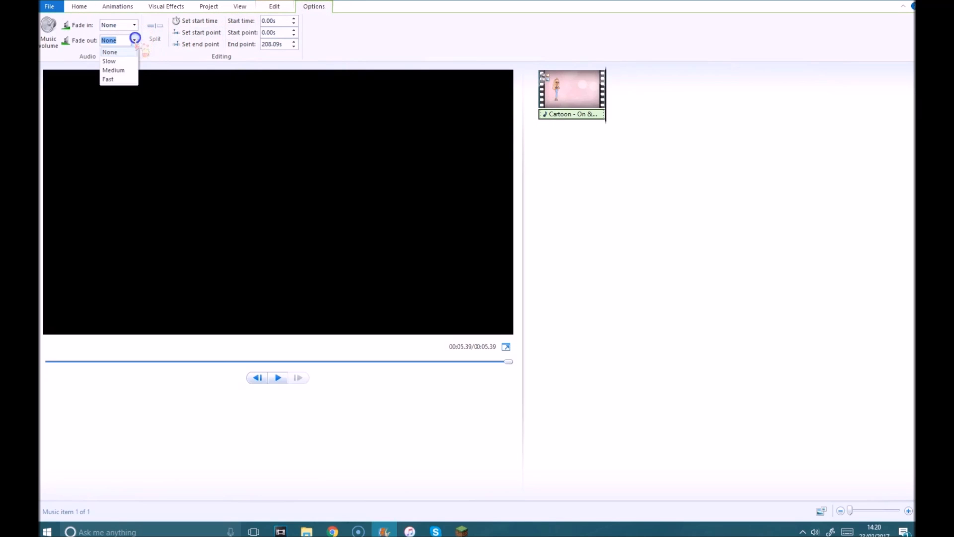
left_click(125, 70)
left_click(537, 116)
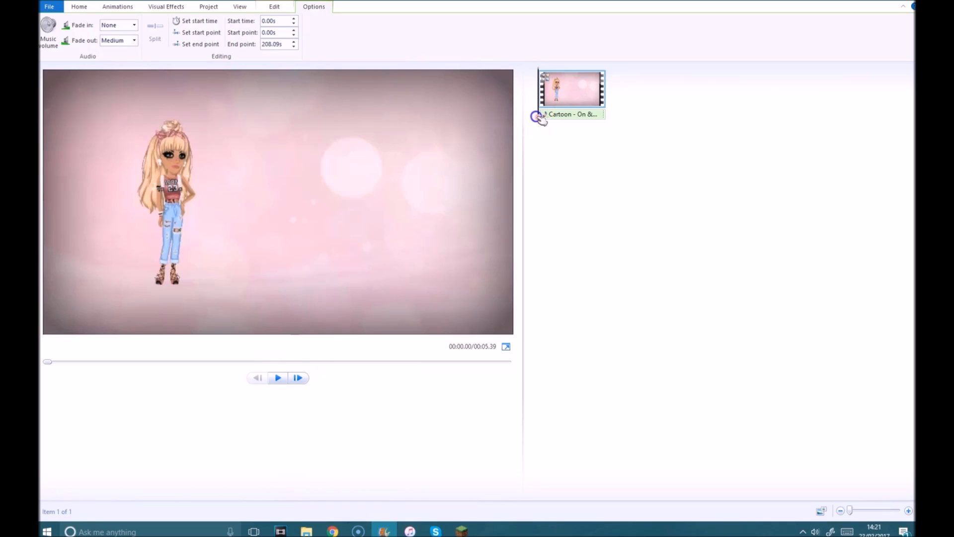
left_click_drag(542, 119, 596, 145)
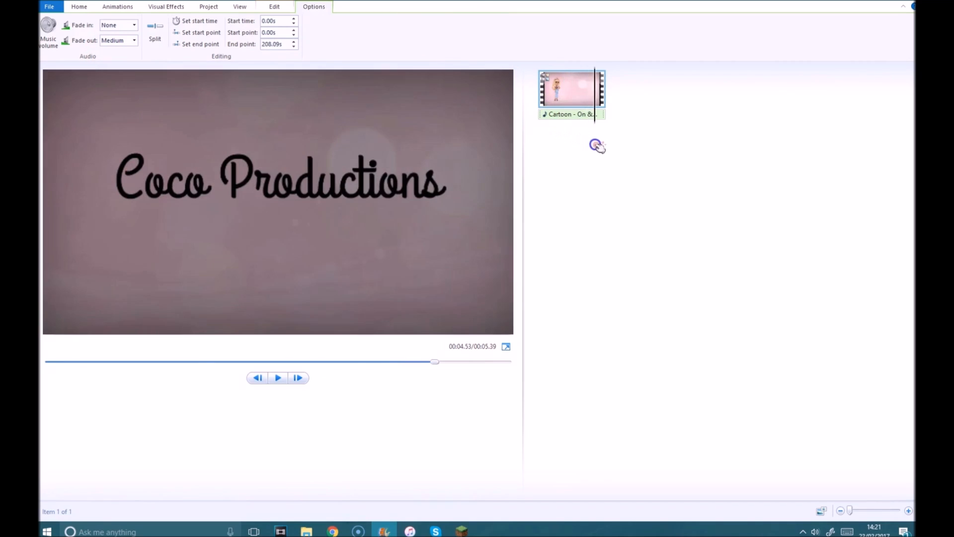
left_click(278, 378)
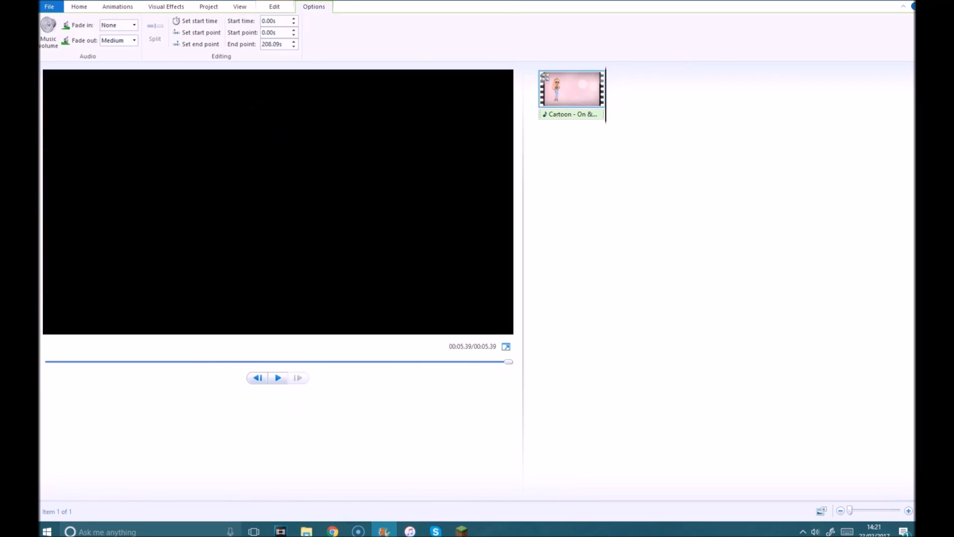
Export the finished movie as "Full video" in MPEG-4/H.264 format to the "very ez intro" folder.
left_click(78, 6)
left_click(800, 25)
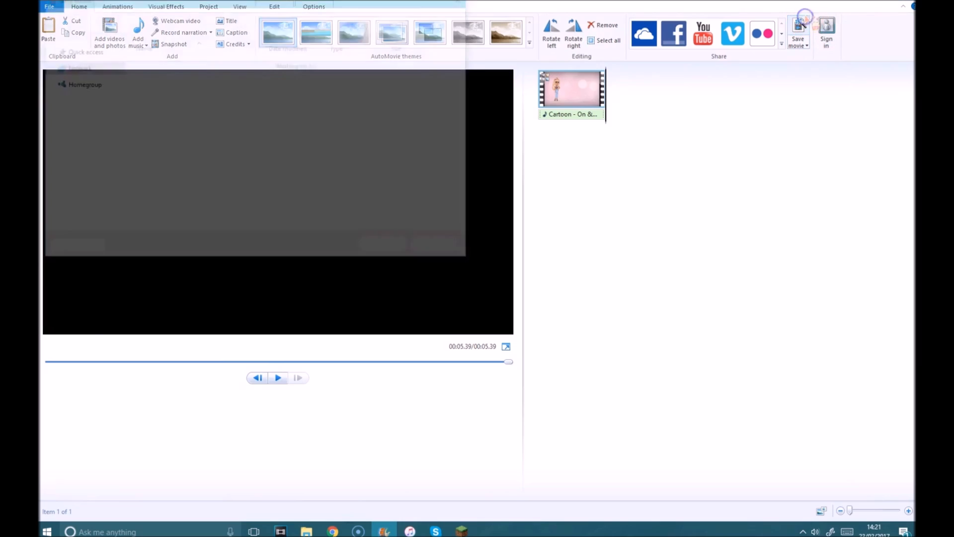
type("Full video")
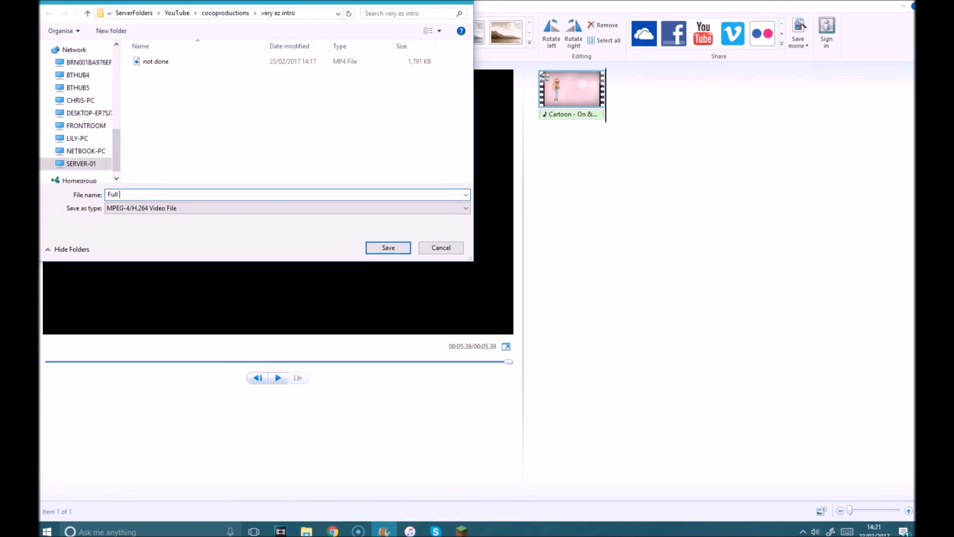
key("Return")
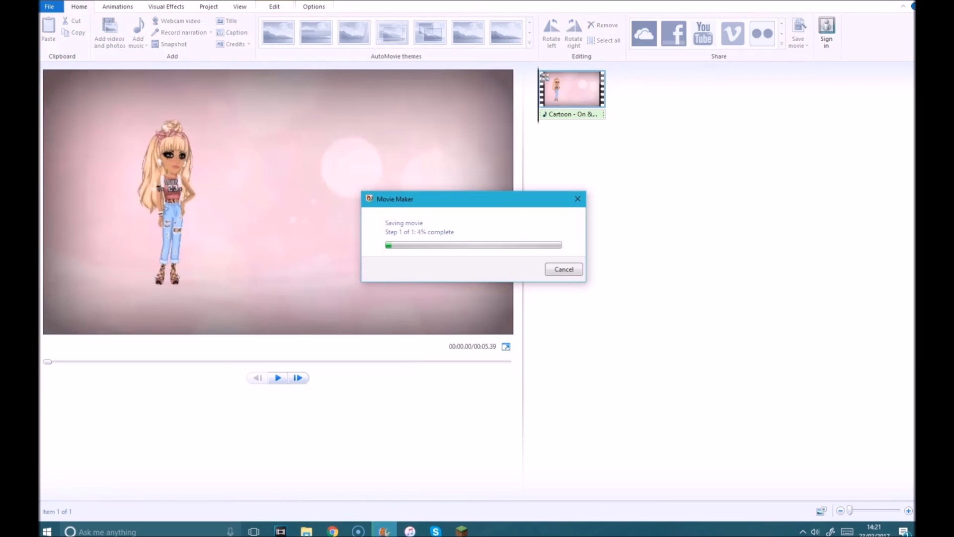